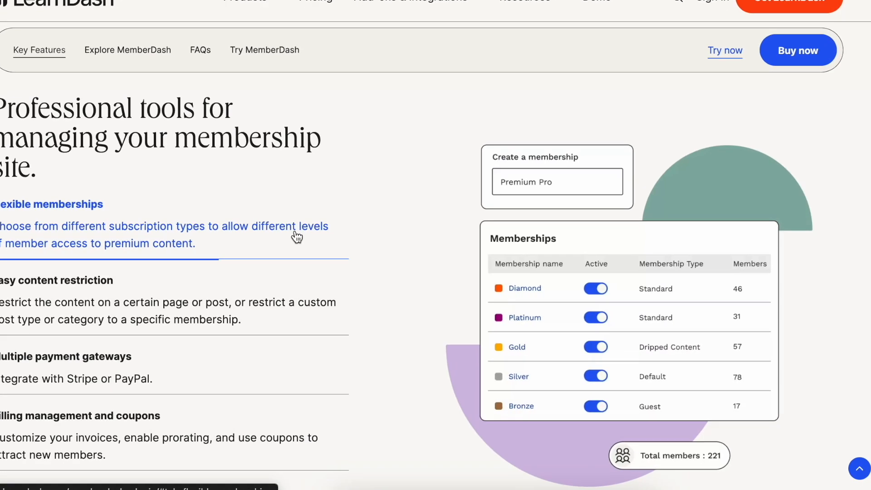
Open the MemberDash memberships list in the WordPress admin.
left_click(310, 313)
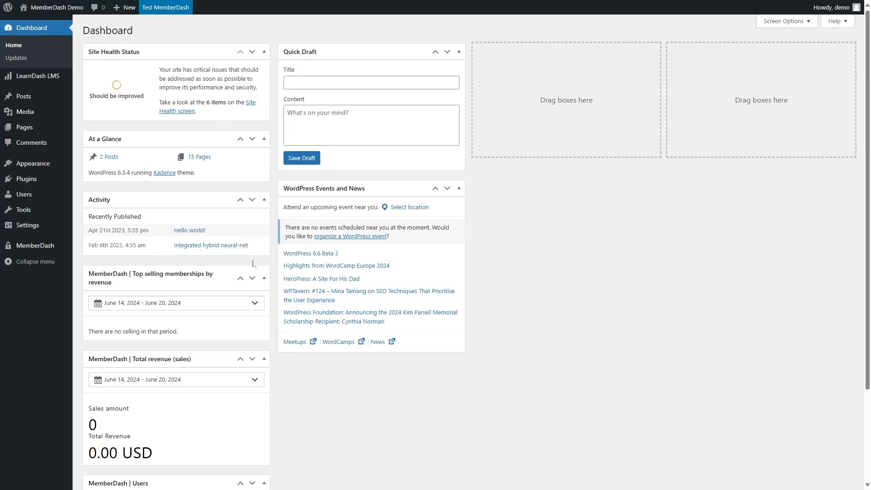
mouse_move(27, 249)
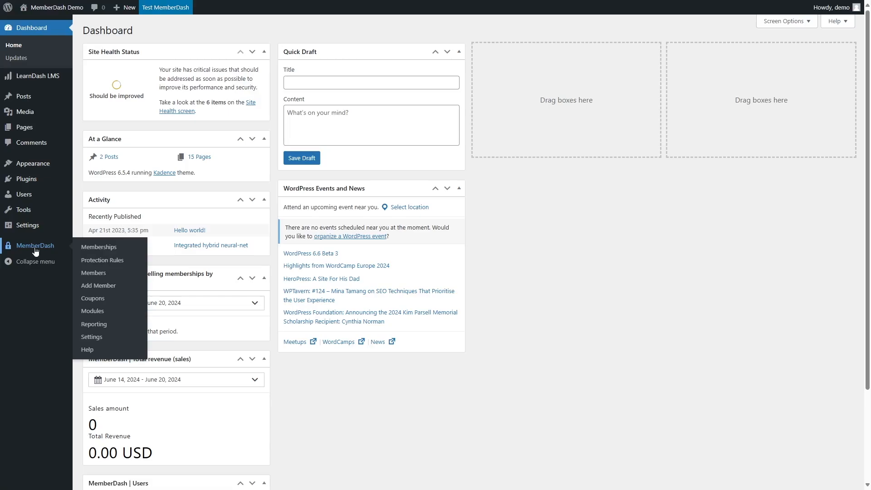
left_click(35, 249)
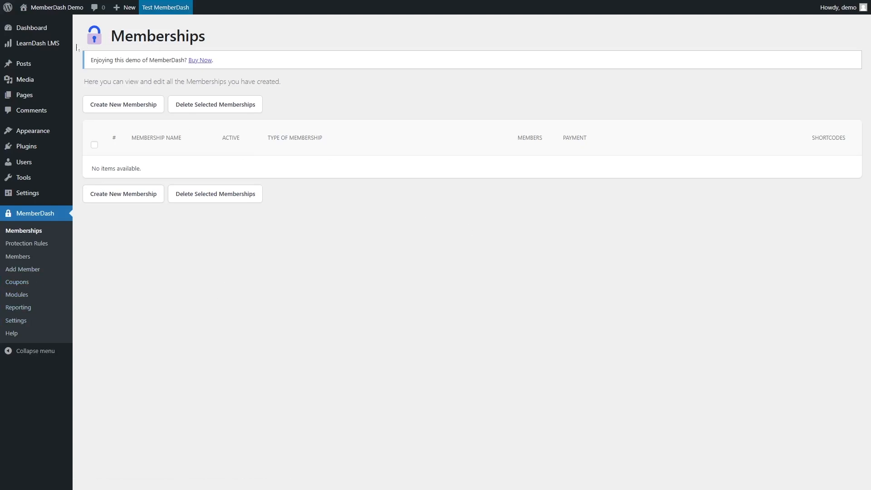
View the LearnDash courses list, then go back to the MemberDash memberships list.
mouse_move(50, 49)
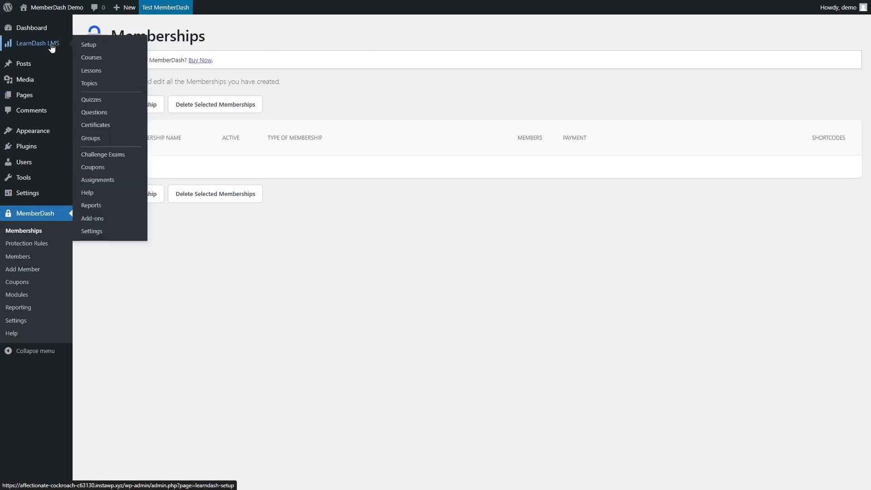
left_click(105, 60)
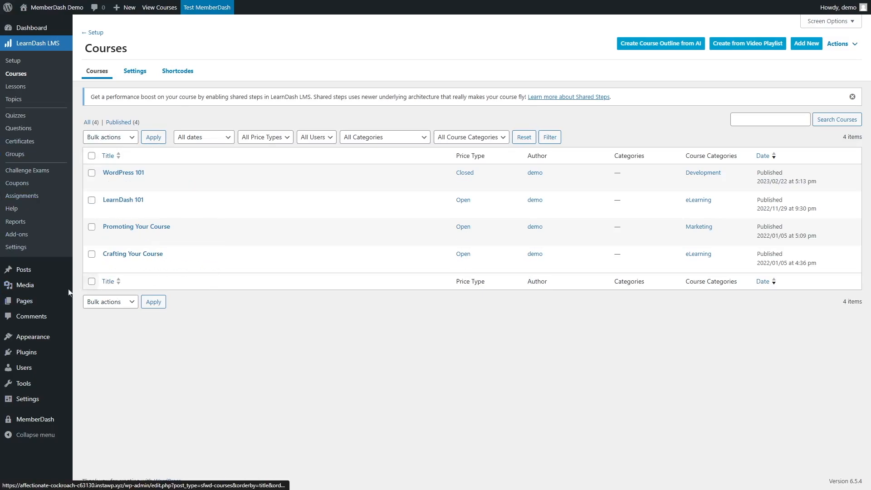
mouse_move(26, 422)
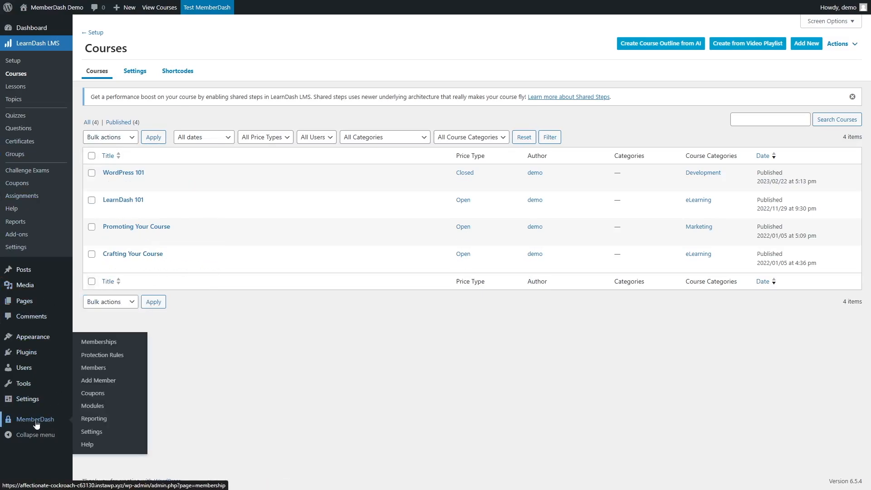
left_click(36, 423)
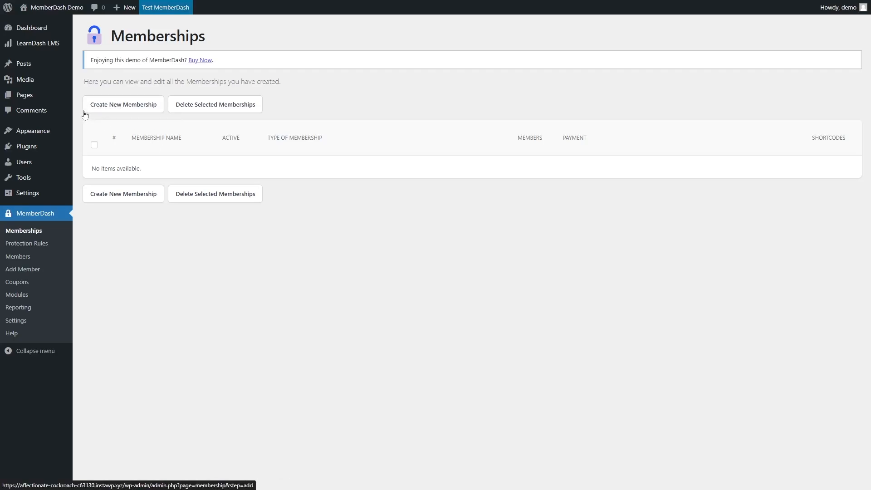
Create a new Standard Membership named "Beginner" with user registration allowed, and save it.
left_click(130, 112)
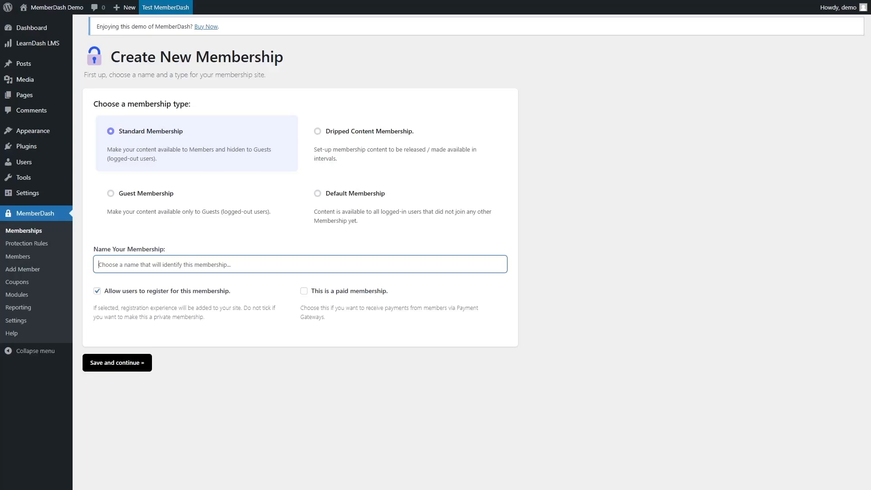
type("Beginner")
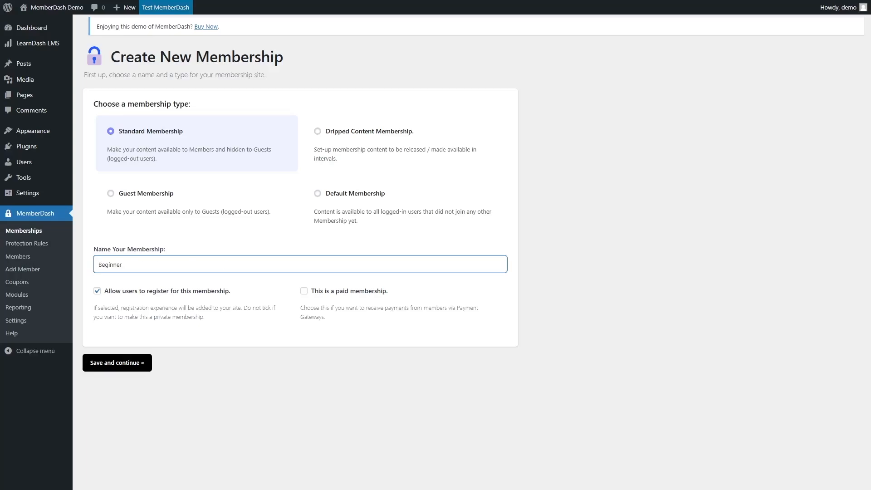
left_click(142, 284)
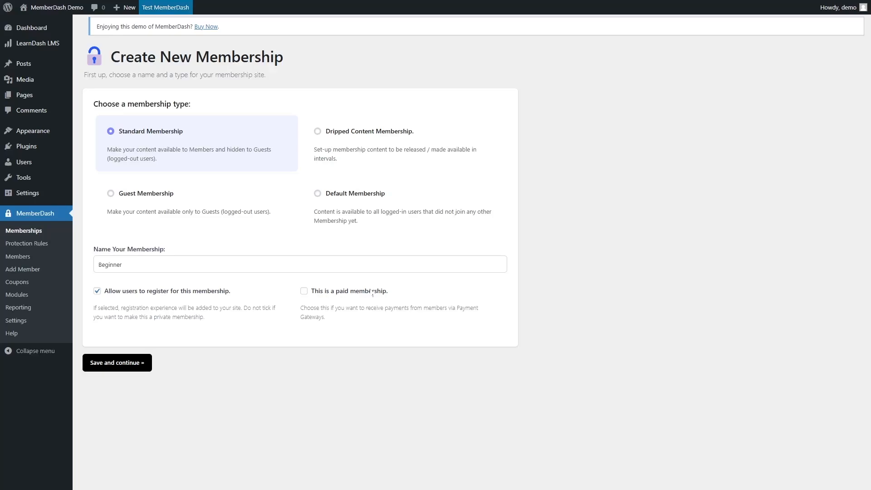
left_click(304, 291)
left_click(303, 291)
left_click(303, 292)
left_click(134, 365)
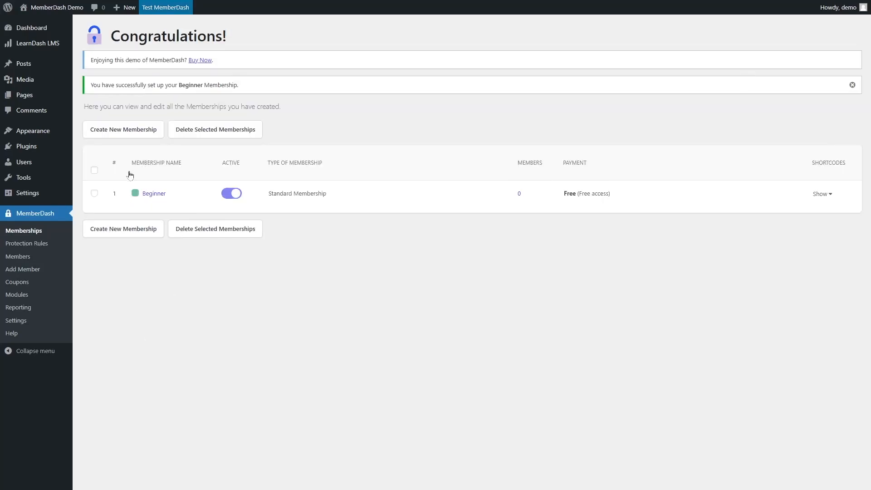
Switch the Beginner membership's active toggle off and back on, and reveal its shortcodes.
mouse_move(166, 202)
left_click(233, 195)
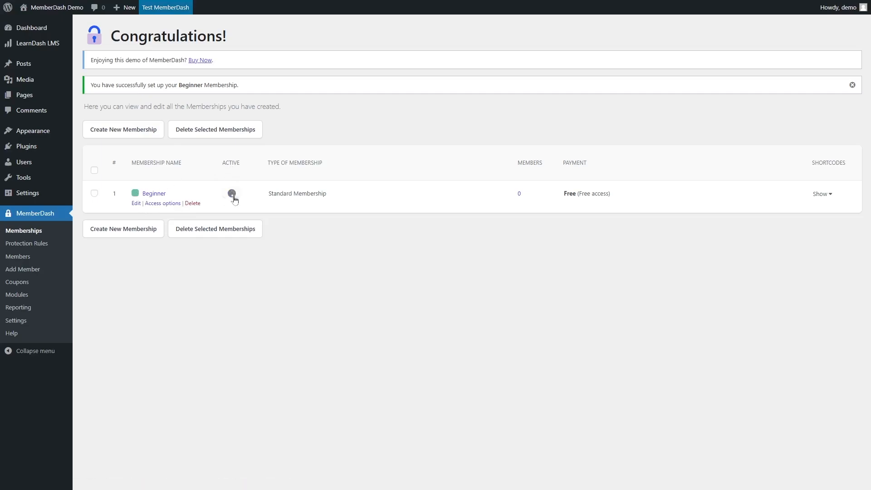
left_click(233, 195)
left_click(820, 194)
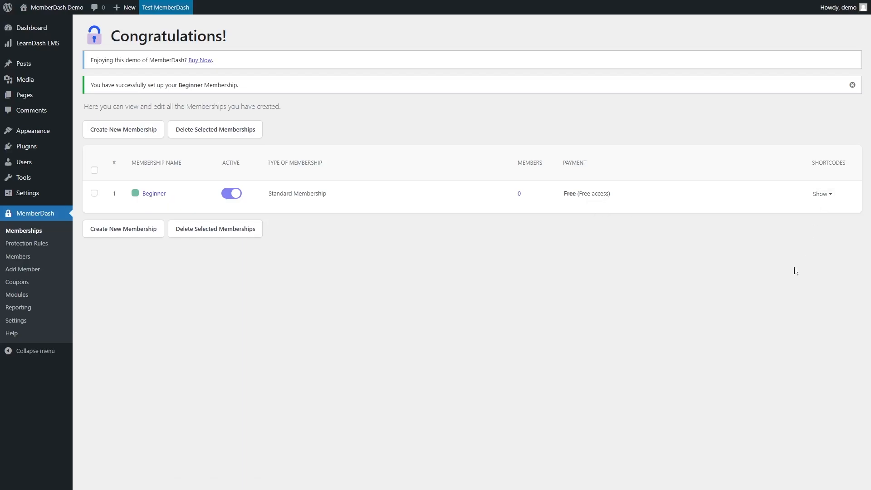
mouse_move(823, 194)
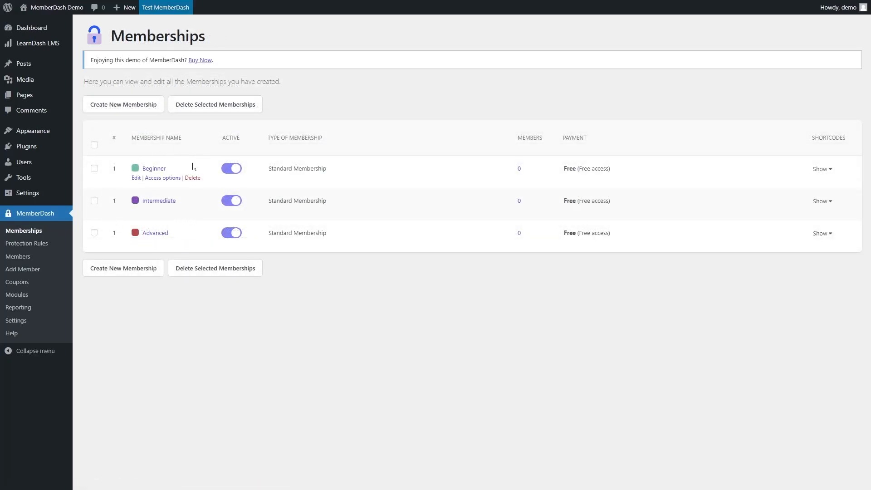
Browse the protection rules for pages, posts and categories across the Beginner, Intermediate, Advanced and All tabs.
left_click(48, 247)
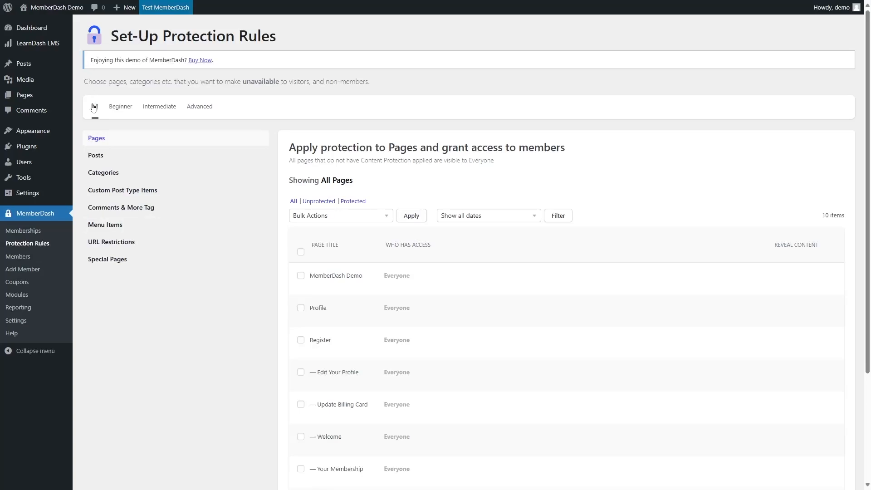
left_click(126, 112)
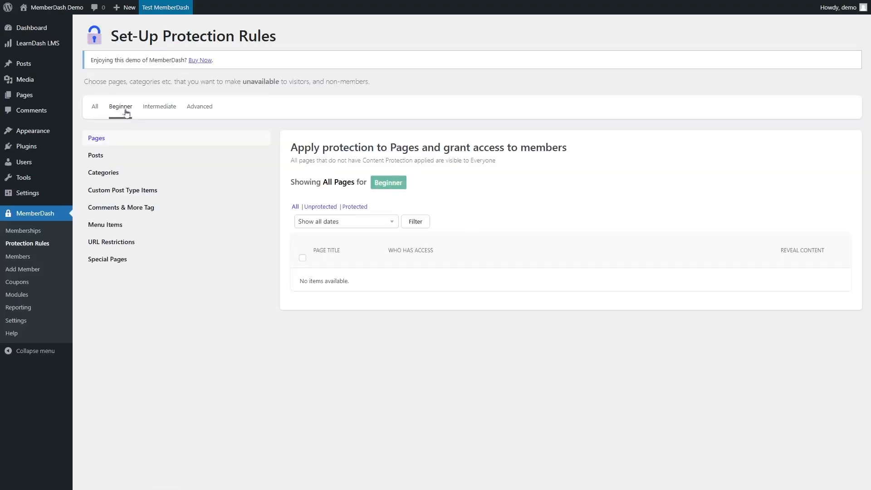
left_click(175, 111)
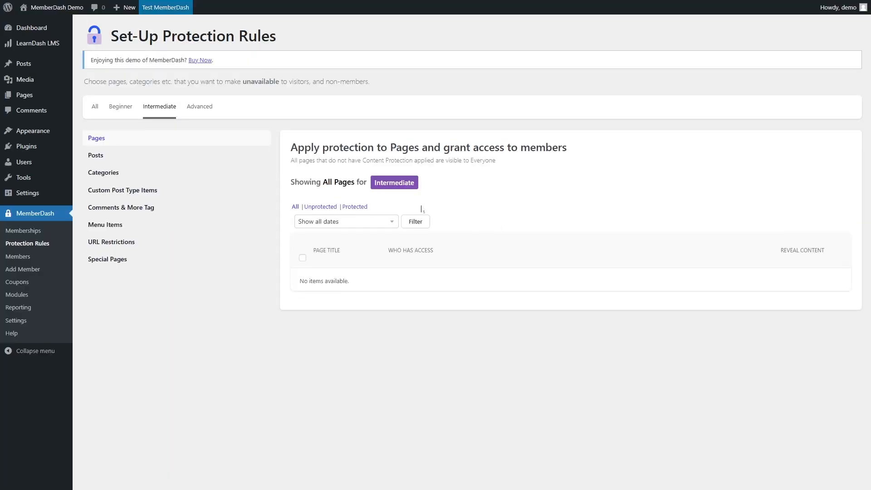
left_click(210, 108)
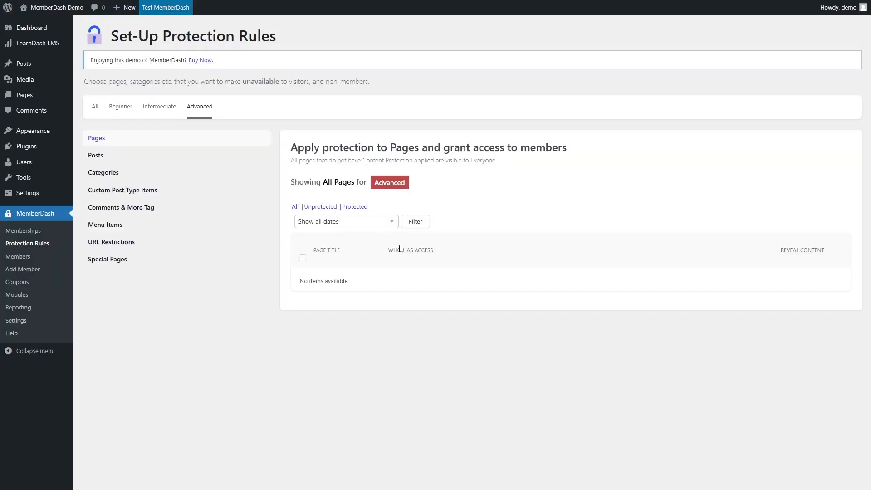
left_click(95, 109)
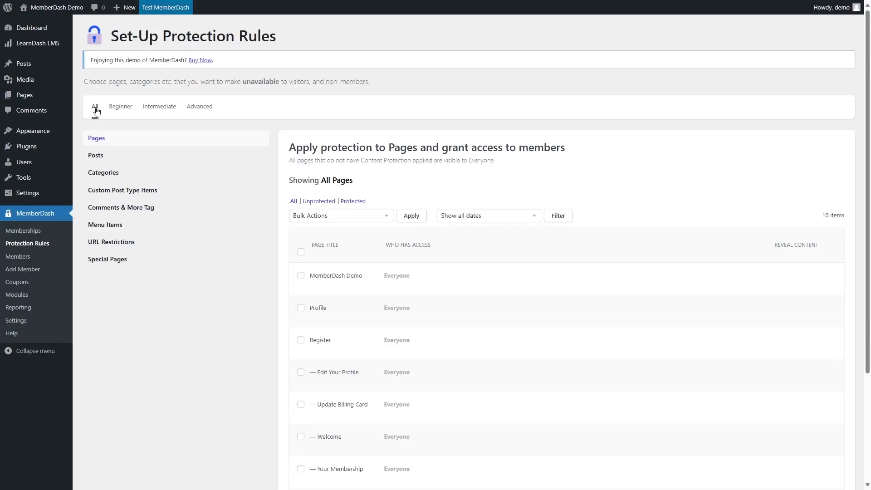
mouse_move(361, 290)
scroll(434, 274, "down", 3)
scroll(435, 276, "up", 3)
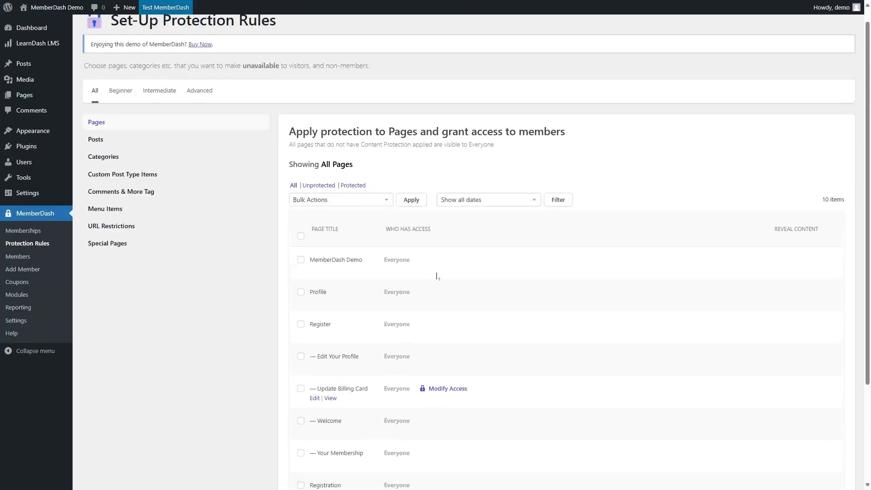
scroll(429, 271, "down", 3)
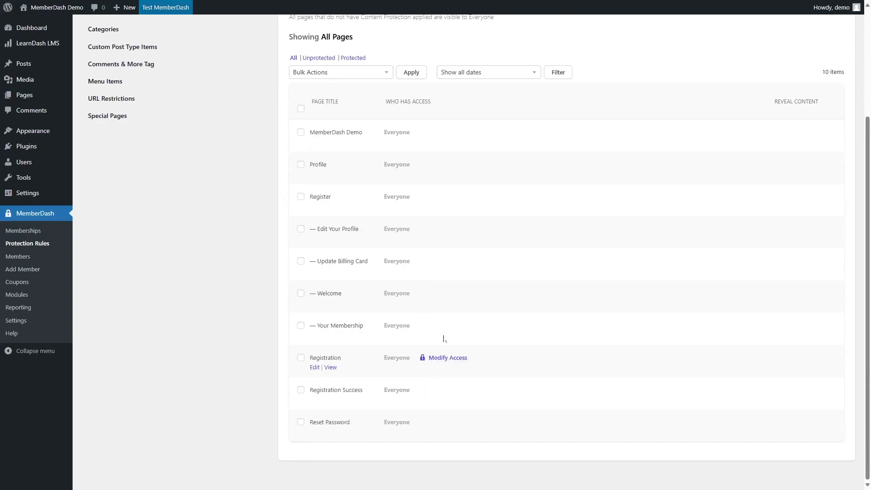
scroll(453, 196, "up", 2)
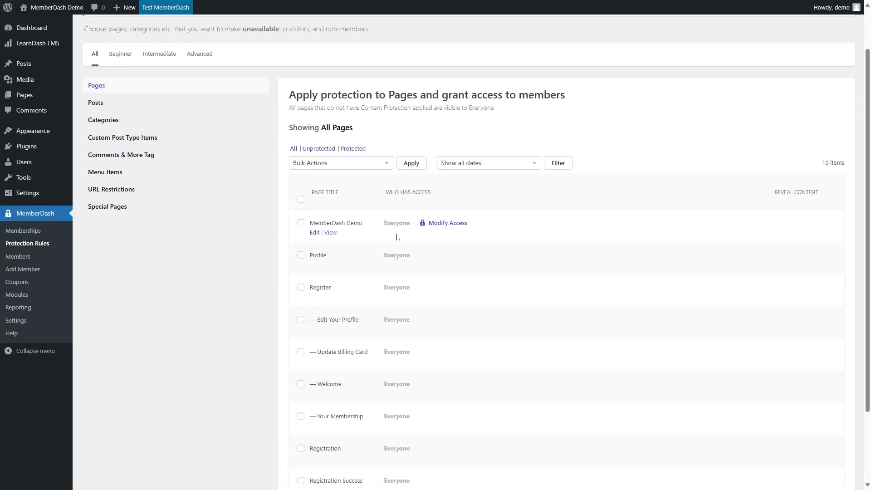
scroll(435, 254, "down", 2)
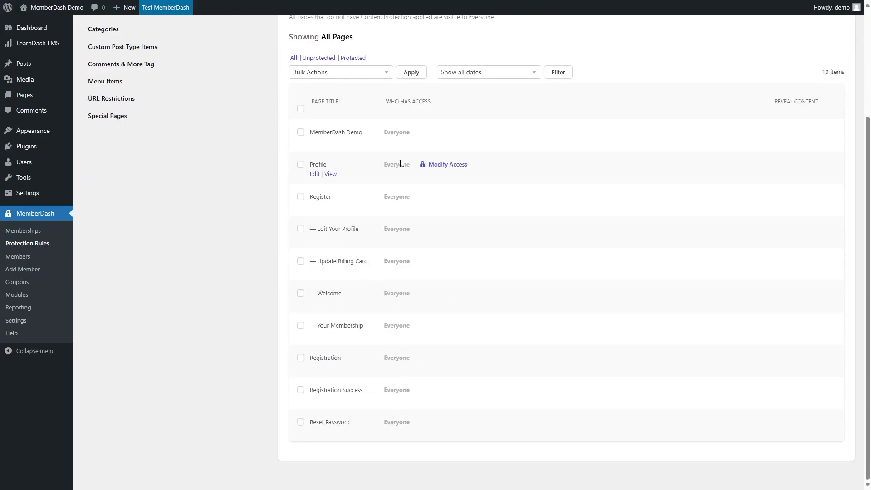
scroll(401, 163, "up", 2)
left_click(97, 105)
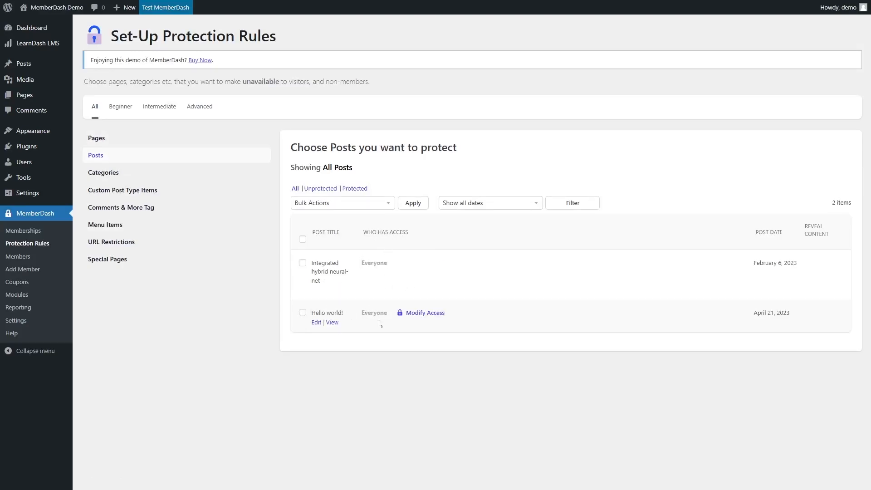
left_click(120, 173)
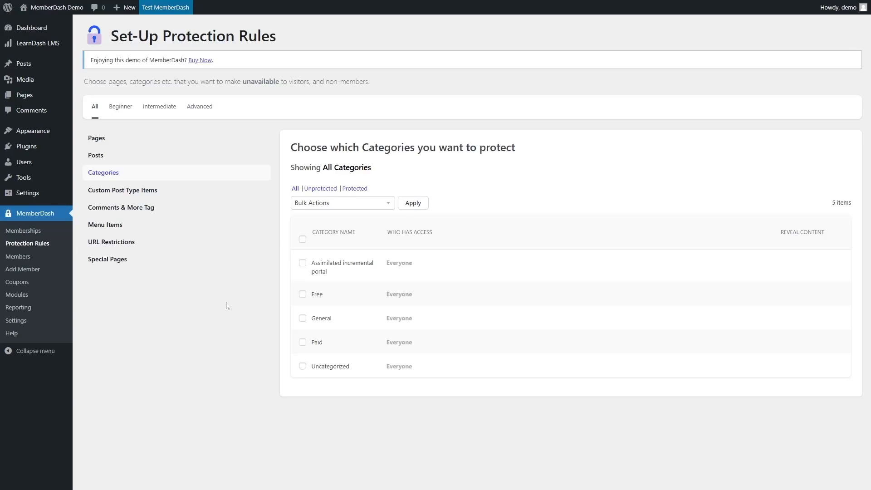
Browse the members list filtered by the Beginner, Intermediate and Advanced memberships.
left_click(14, 258)
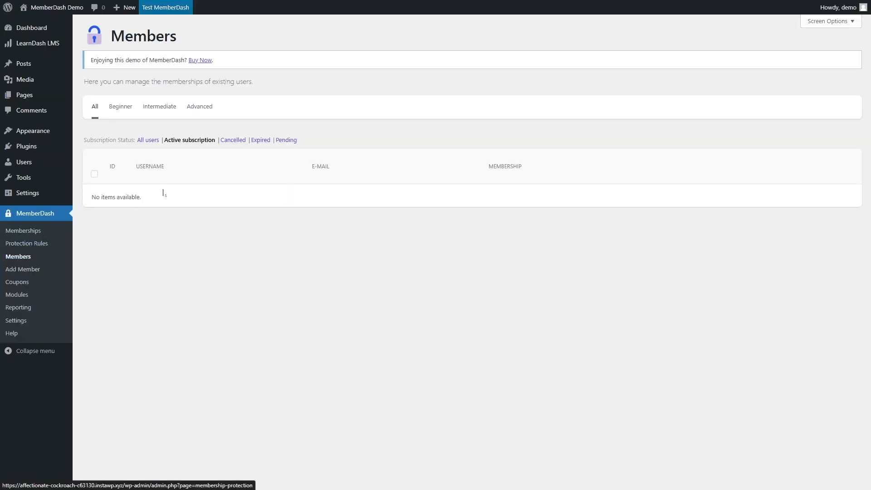
left_click(119, 108)
left_click(161, 111)
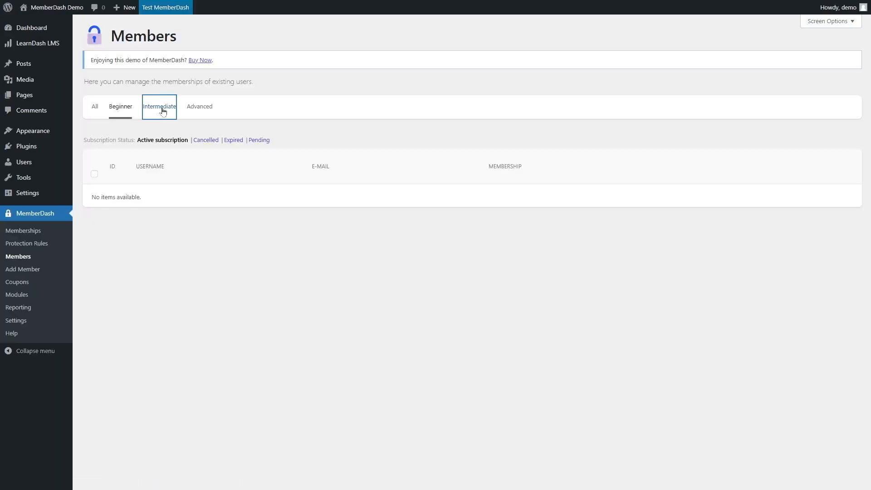
left_click(209, 112)
Add a member by creating a new WordPress user from the filled-in username, email, name and password fields.
left_click(20, 271)
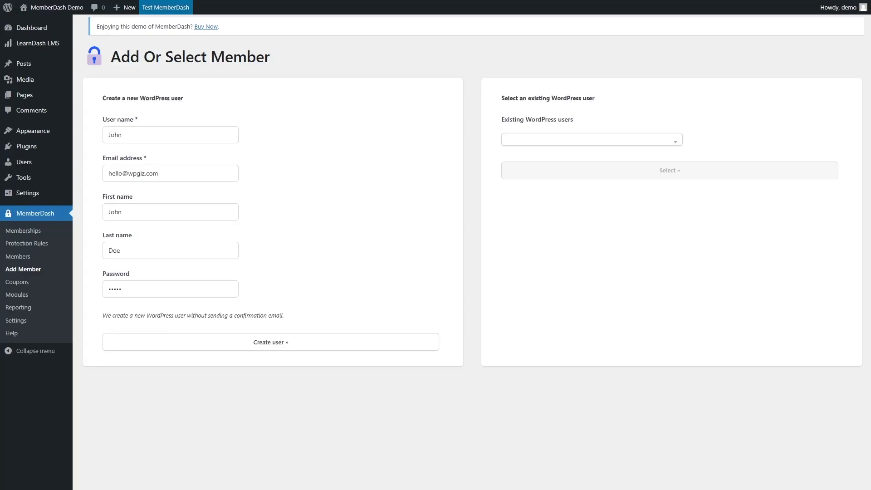
left_click(272, 344)
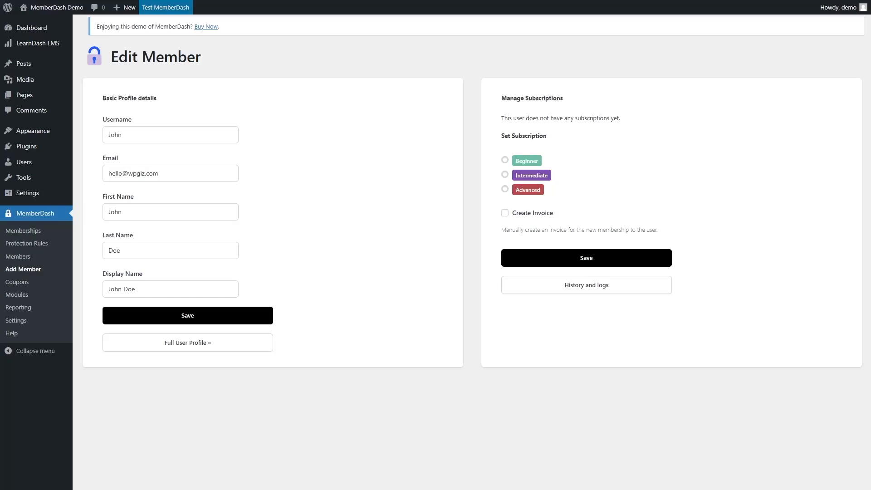
Assign the Beginner subscription to the new member without creating an invoice, and save.
left_click(506, 162)
left_click(505, 214)
left_click(505, 214)
left_click(610, 263)
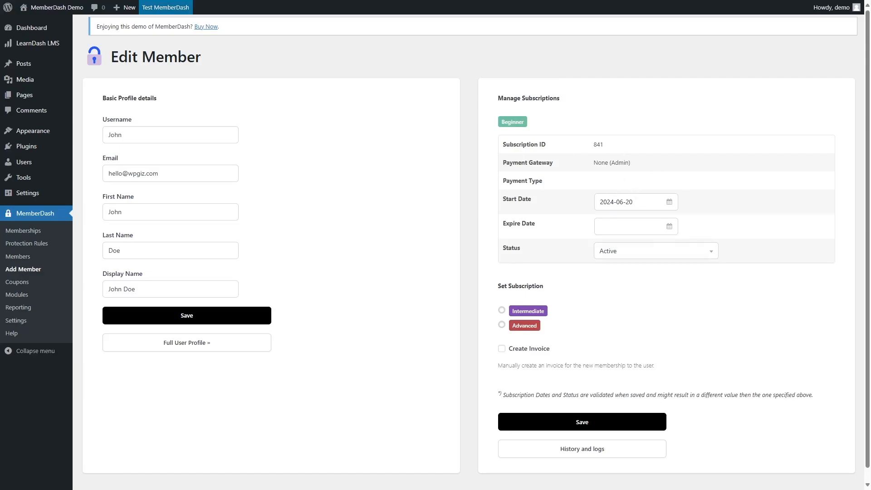
Leave the expiry date empty, keep the subscription status Active, and save the member's subscription.
left_click(628, 226)
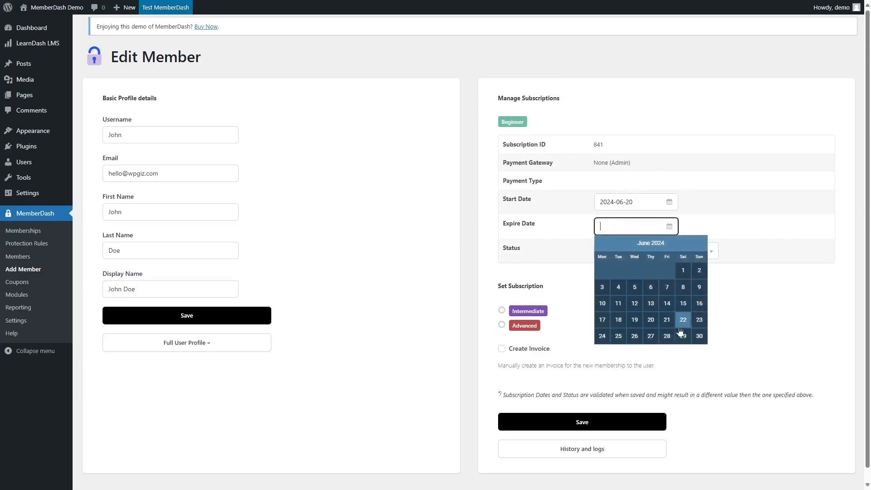
left_click(492, 273)
left_click(614, 251)
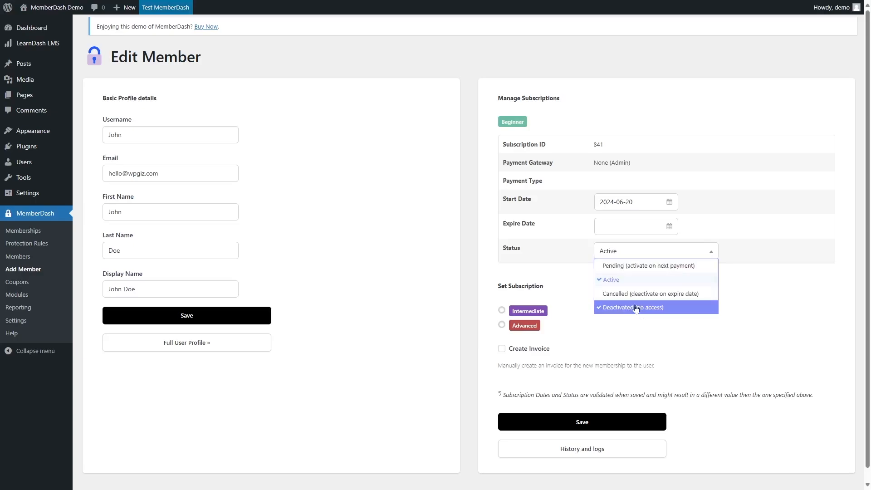
left_click(610, 282)
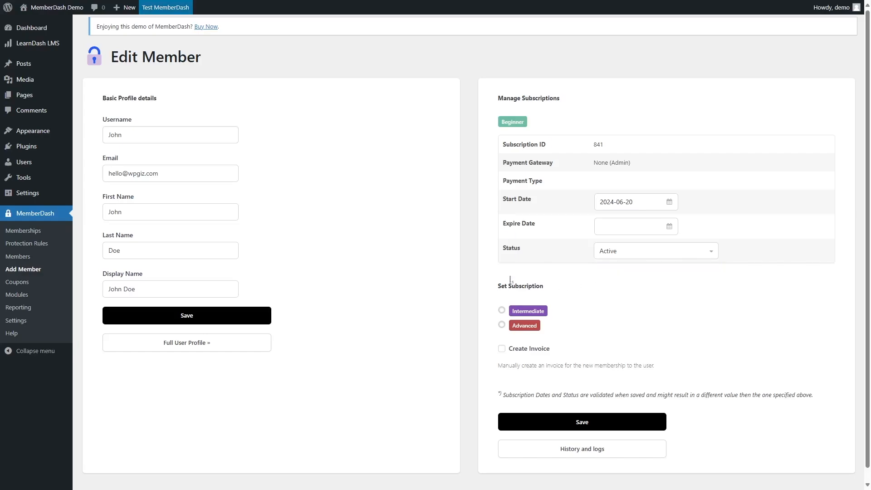
left_click(584, 416)
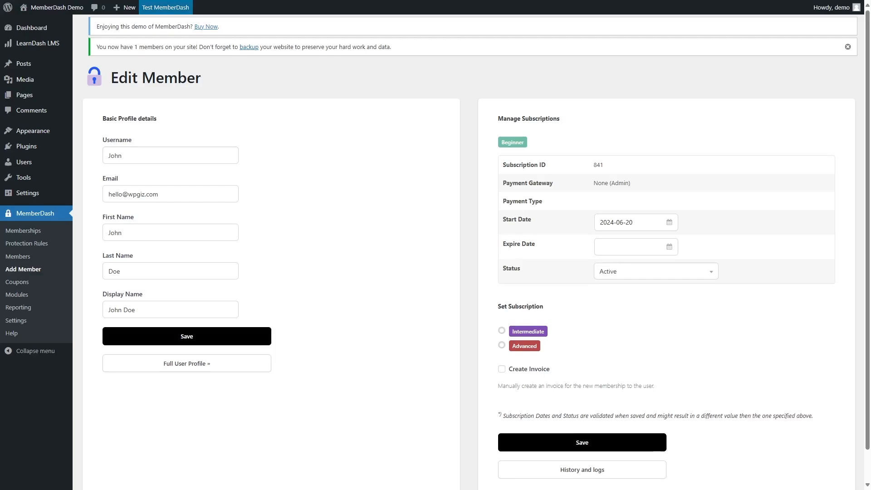
Review the members list, the memberships overview, and the page protection rules for the Beginner membership.
left_click(28, 258)
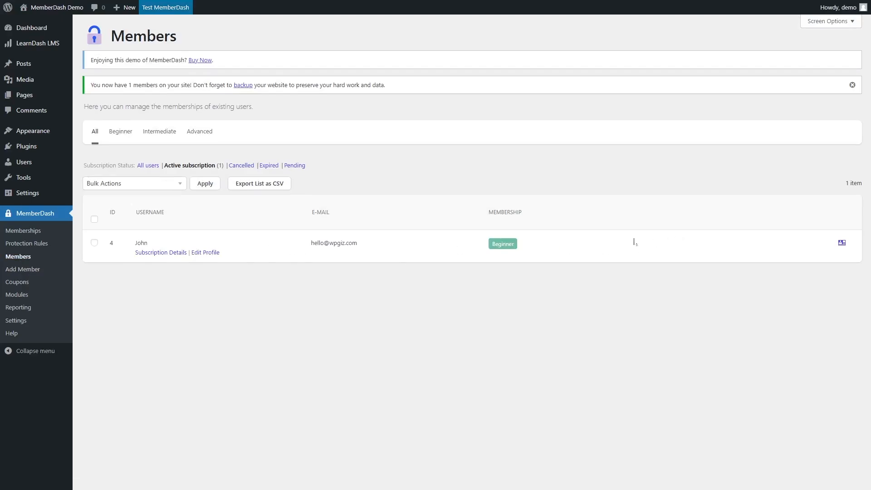
left_click(39, 234)
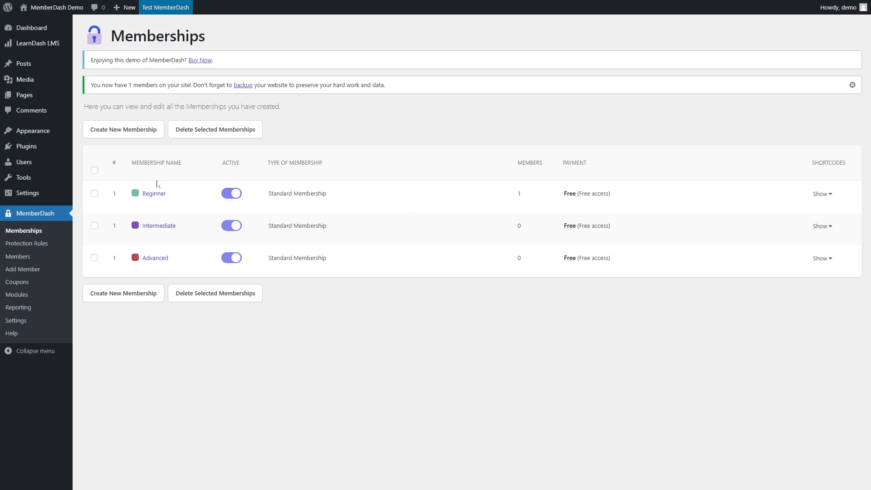
left_click(47, 245)
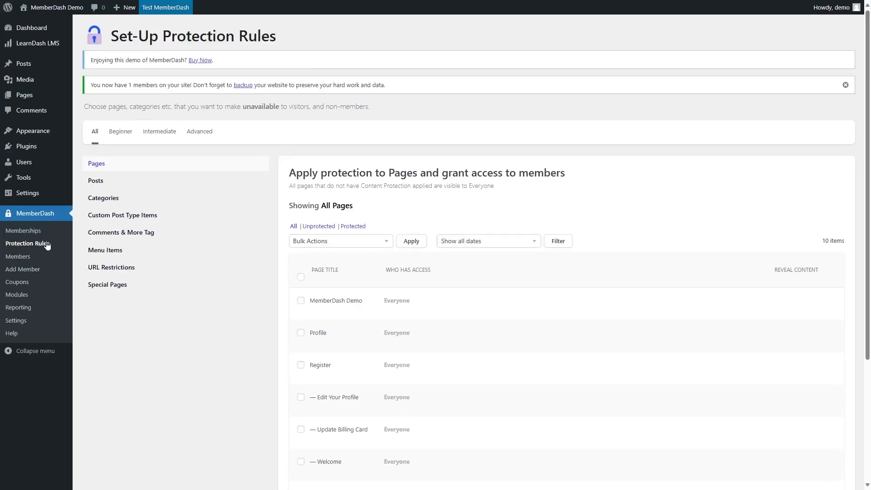
left_click(119, 138)
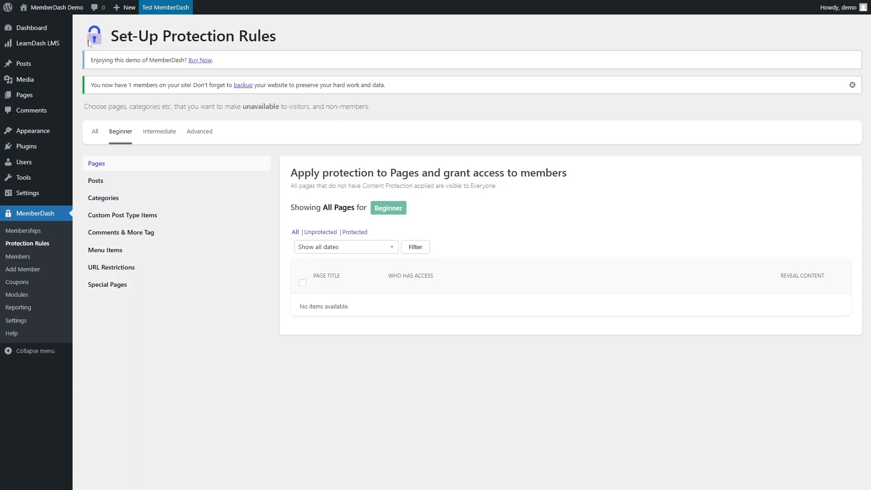
mouse_move(23, 45)
mouse_move(50, 44)
left_click(95, 133)
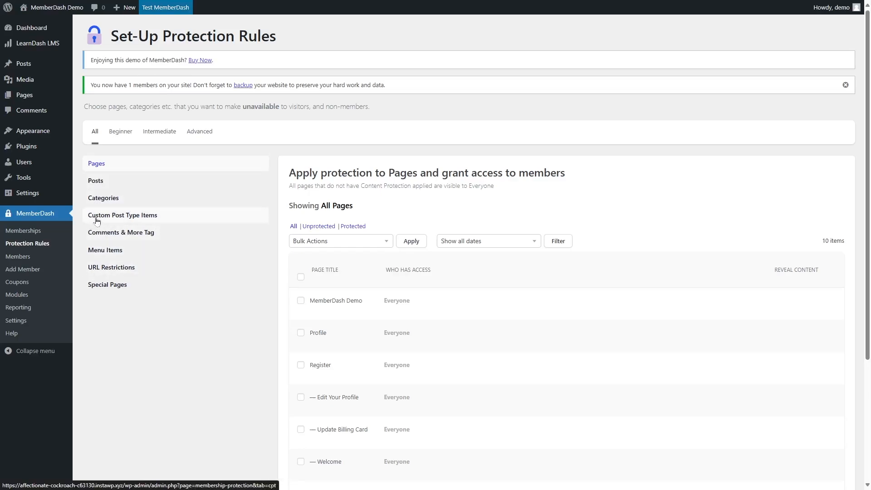
Restrict the Crafting Your Course course to the Beginner membership in the custom post type protection rules.
left_click(149, 219)
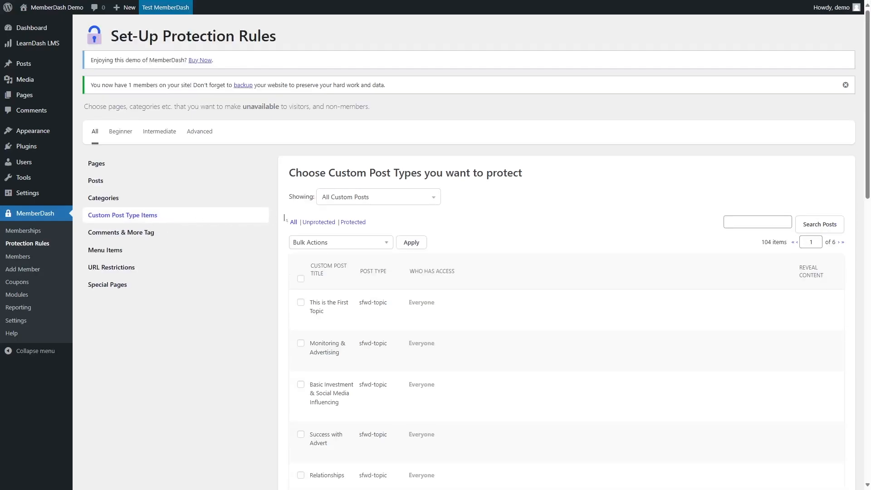
left_click(395, 205)
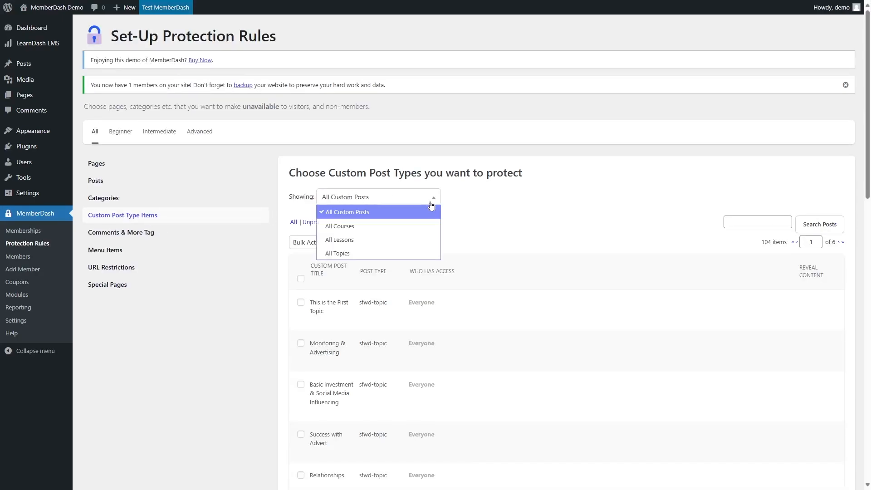
left_click(344, 229)
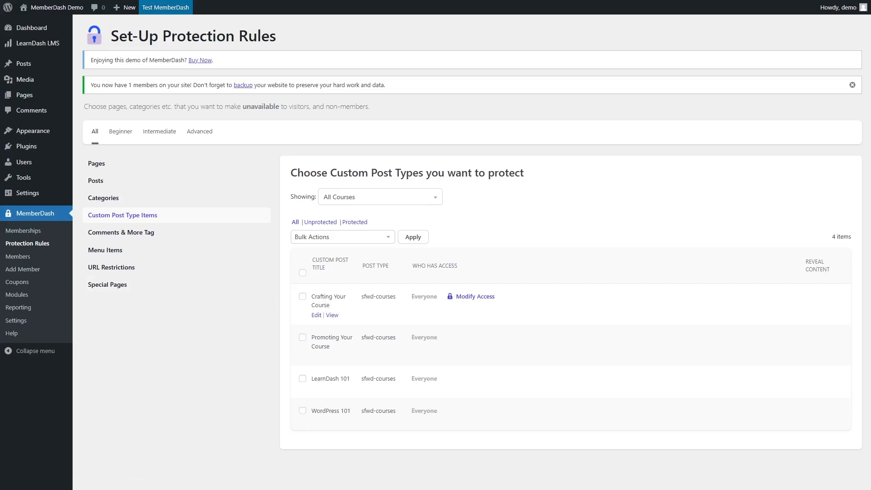
left_click(474, 298)
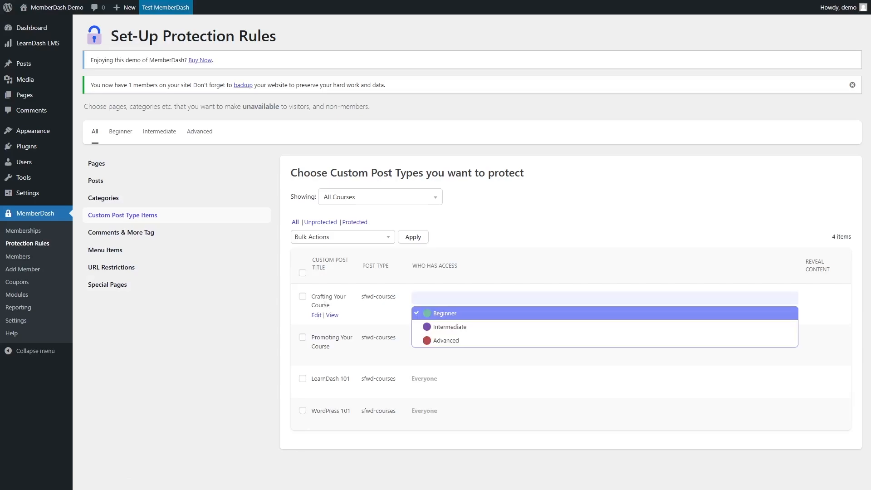
left_click(443, 315)
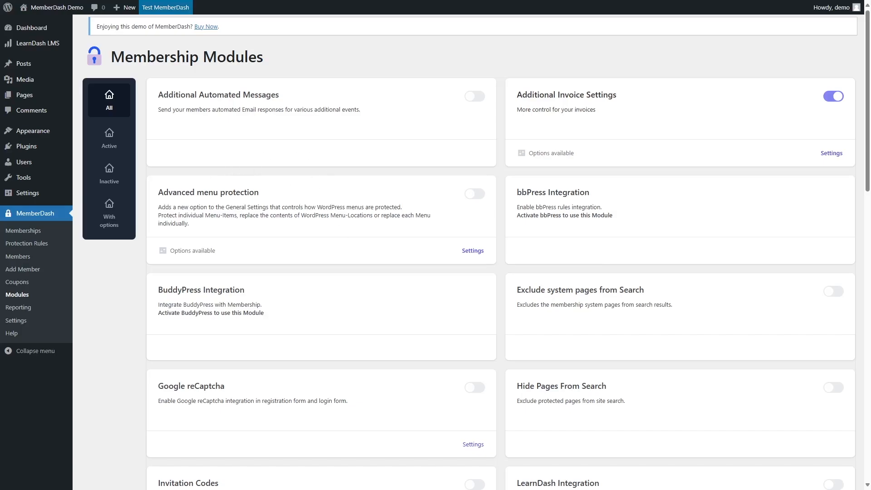
scroll(471, 249, "down", 13)
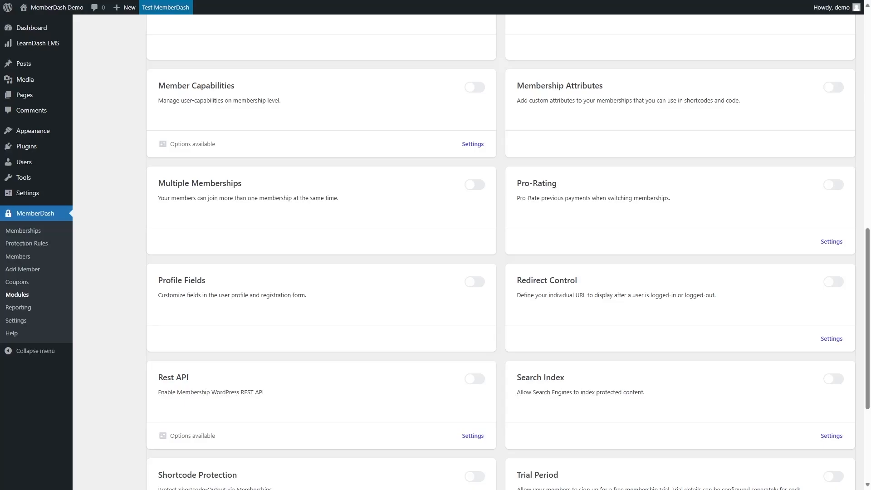
left_click(471, 186)
left_click(474, 185)
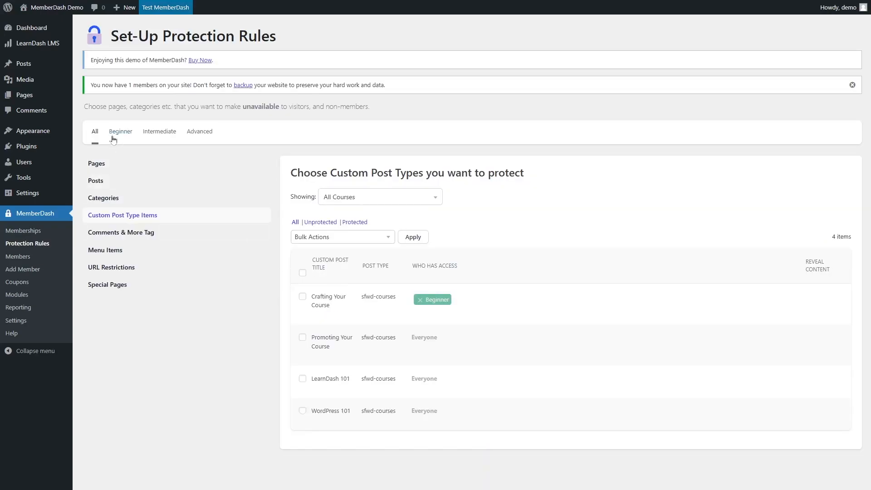
View the custom post type items protected for the Beginner membership.
left_click(122, 138)
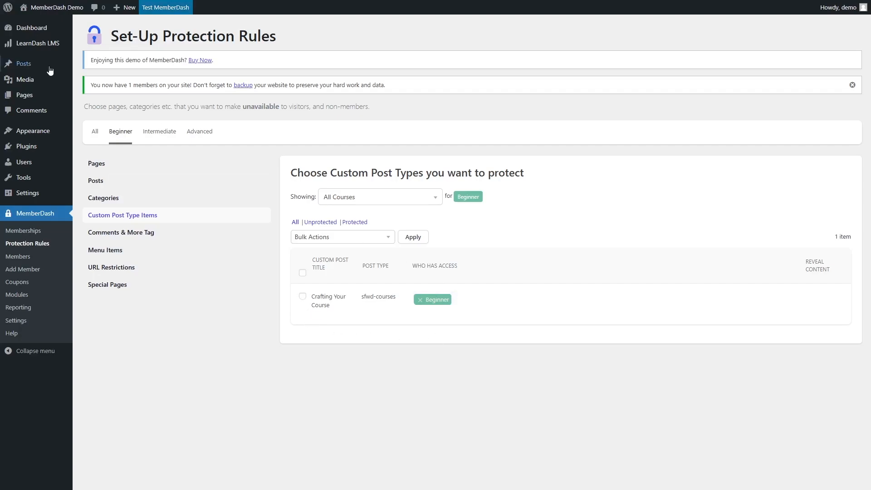
Create and publish a new page titled Courses containing a LearnDash Course List block.
mouse_move(28, 94)
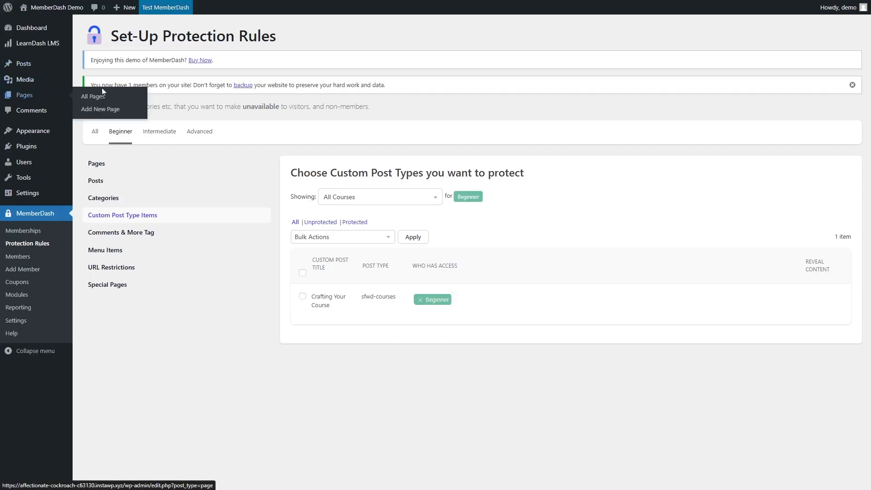
left_click(88, 114)
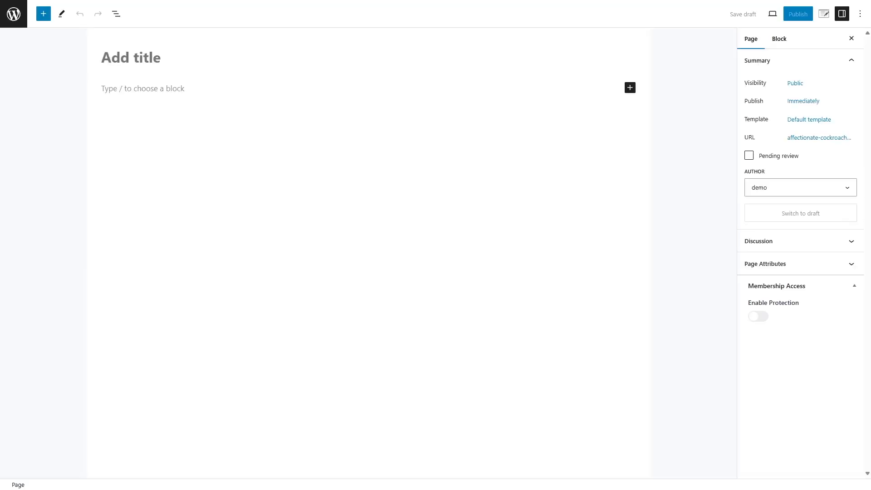
type("Courses")
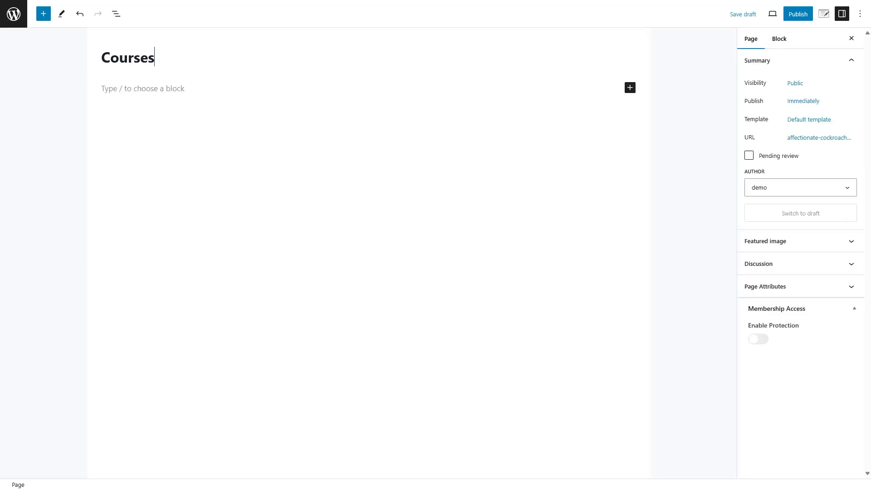
key("Return")
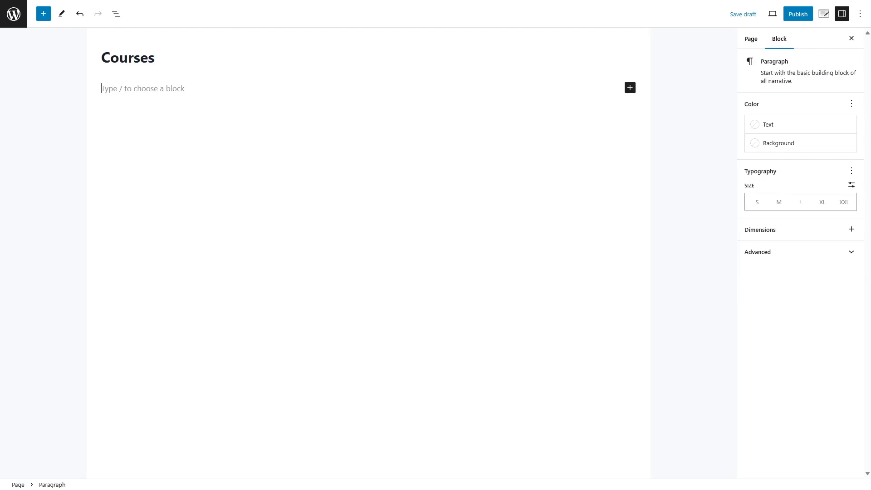
left_click(629, 87)
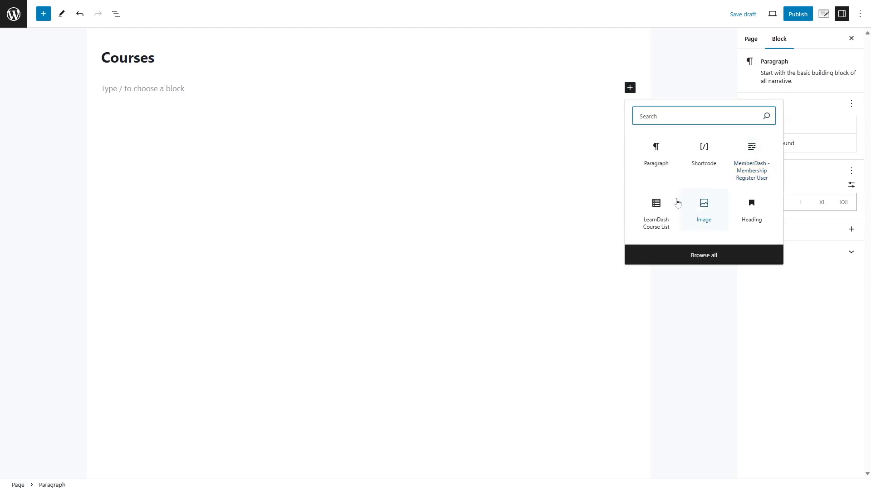
left_click(656, 221)
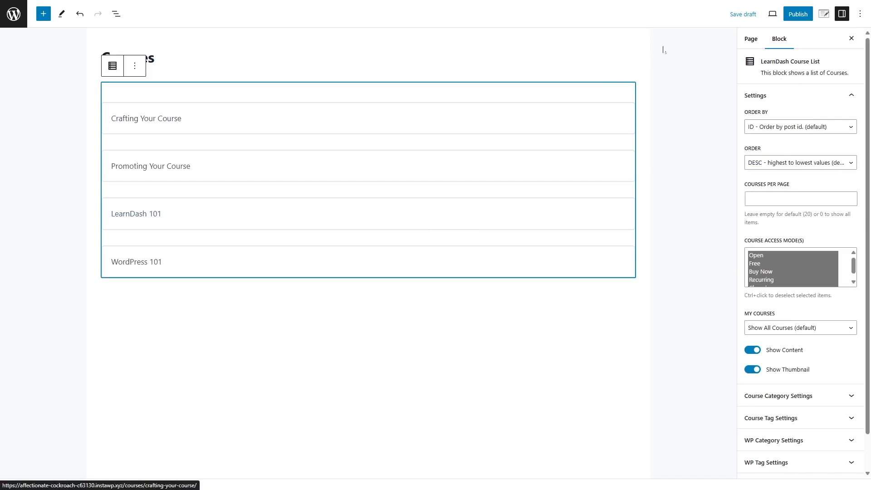
left_click(799, 15)
left_click(801, 18)
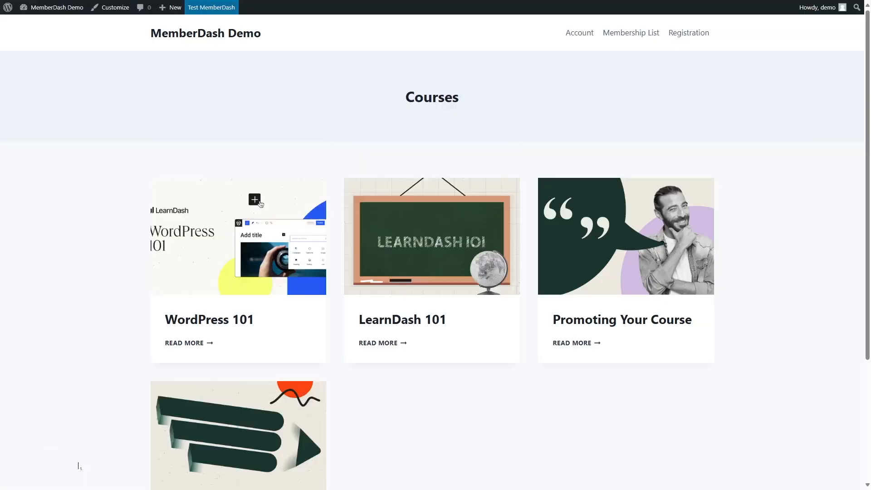
Examine the published Courses page on the front end of the site.
scroll(245, 338, "down", 4)
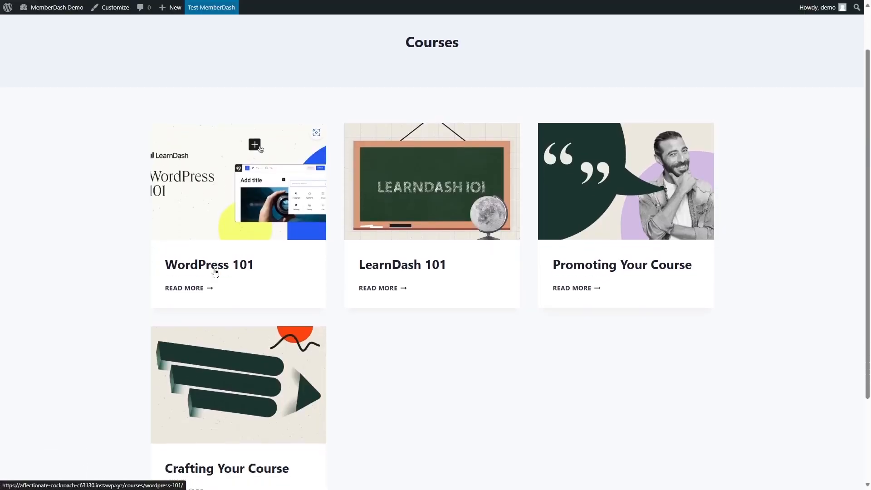
scroll(245, 338, "up", 1)
scroll(463, 199, "up", 3)
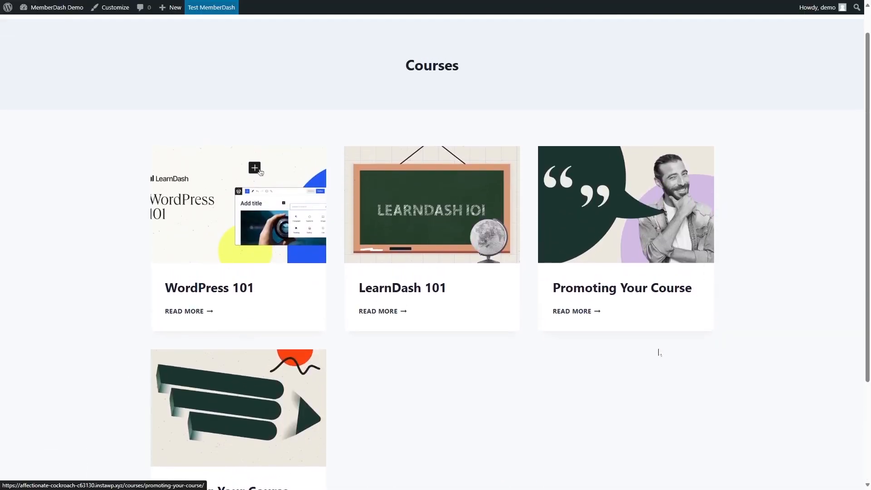
scroll(659, 352, "down", 3)
scroll(320, 308, "up", 2)
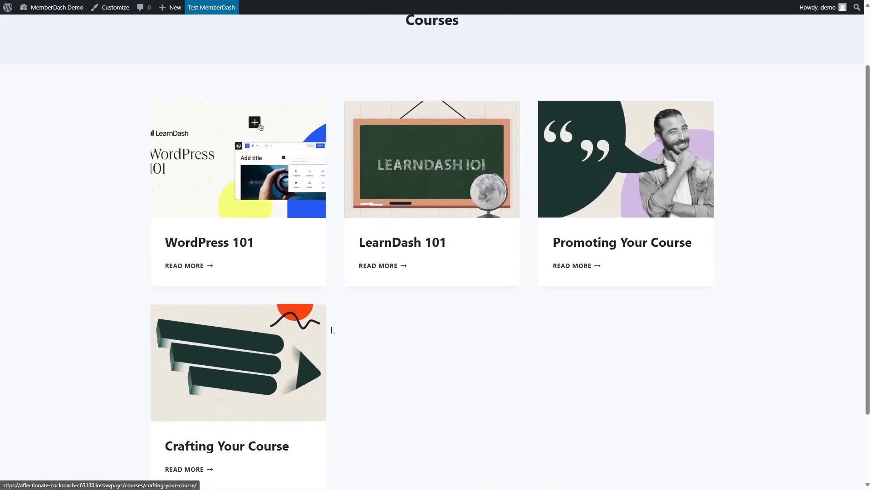
scroll(332, 330, "up", 2)
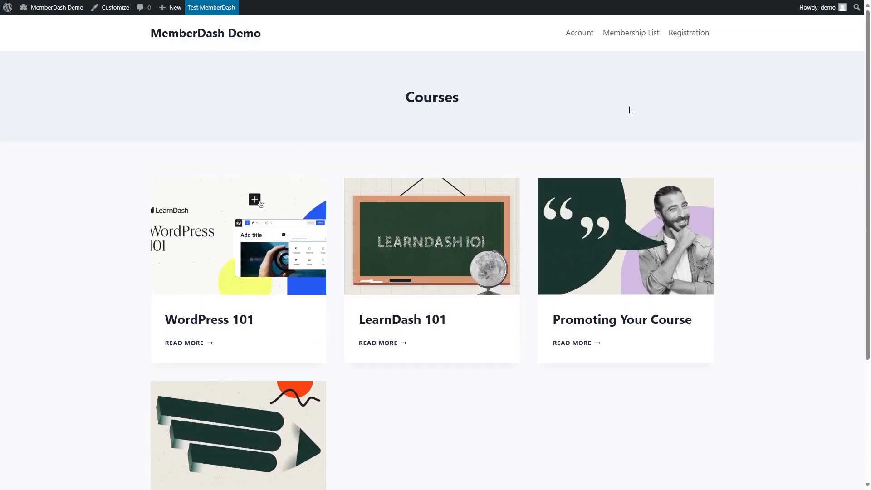
scroll(223, 325, "down", 1)
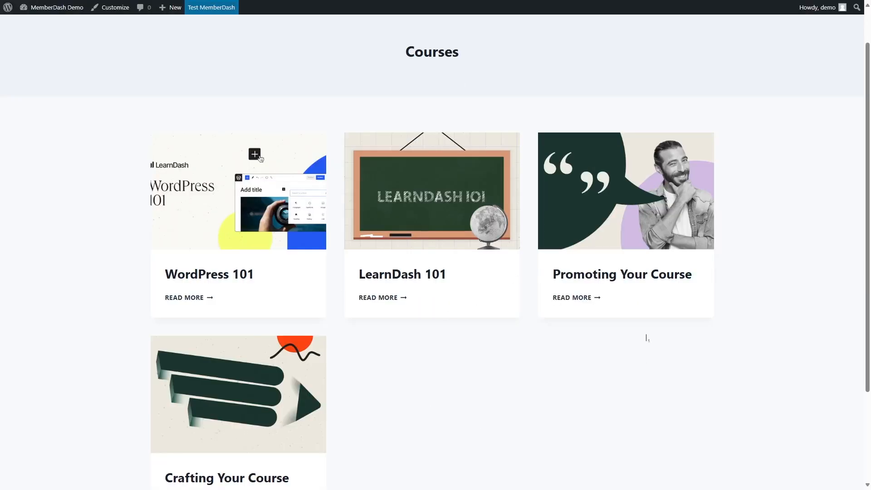
scroll(531, 302, "down", 2)
scroll(530, 301, "up", 2)
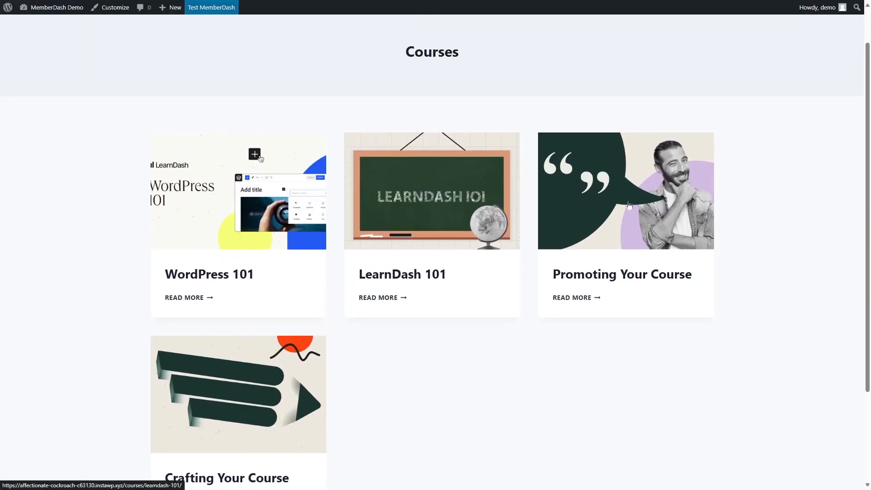
Restrict Promoting Your Course to the Intermediate membership and LearnDash 101 and WordPress 101 to the Advanced membership.
mouse_move(55, 8)
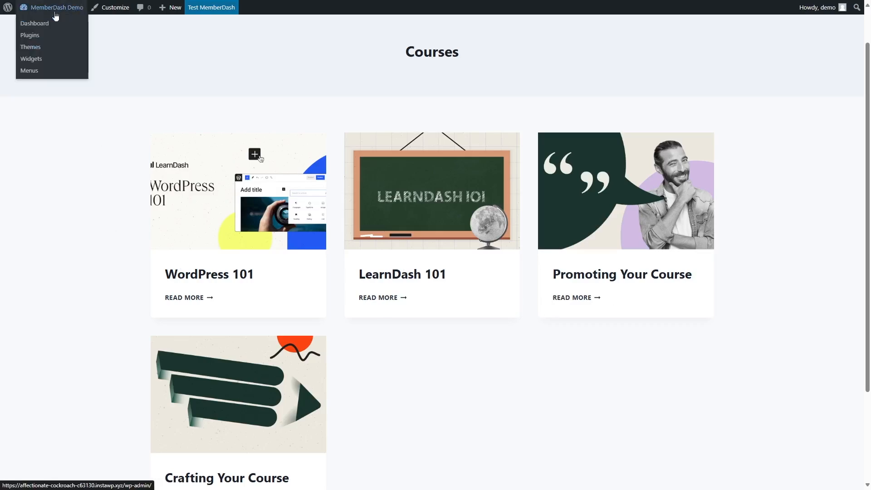
left_click(35, 23)
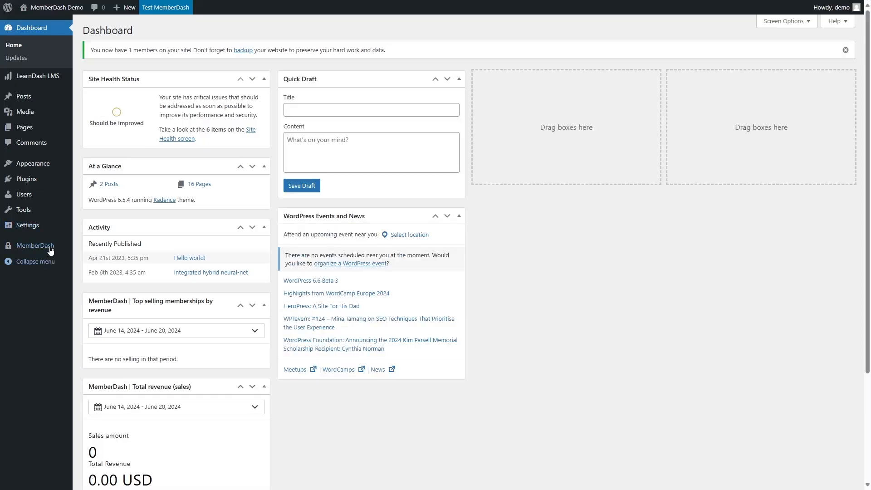
mouse_move(68, 250)
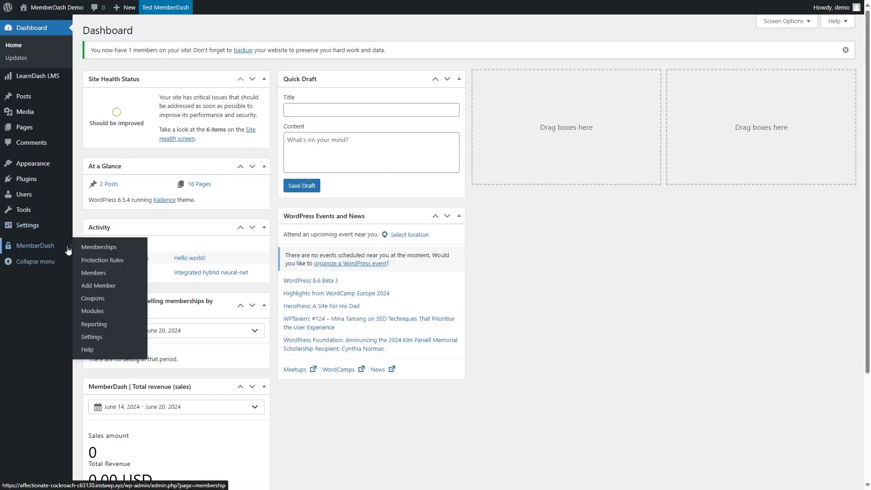
left_click(110, 262)
left_click(98, 219)
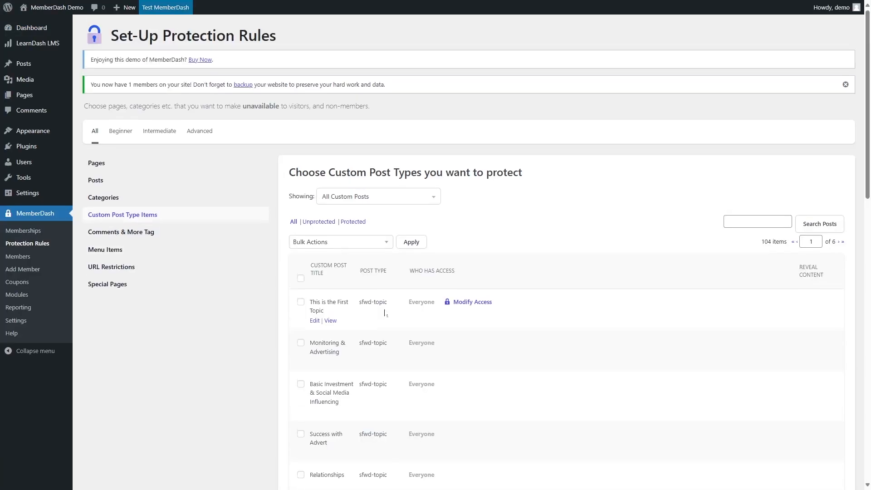
scroll(385, 313, "down", 1)
left_click(344, 153)
left_click(337, 180)
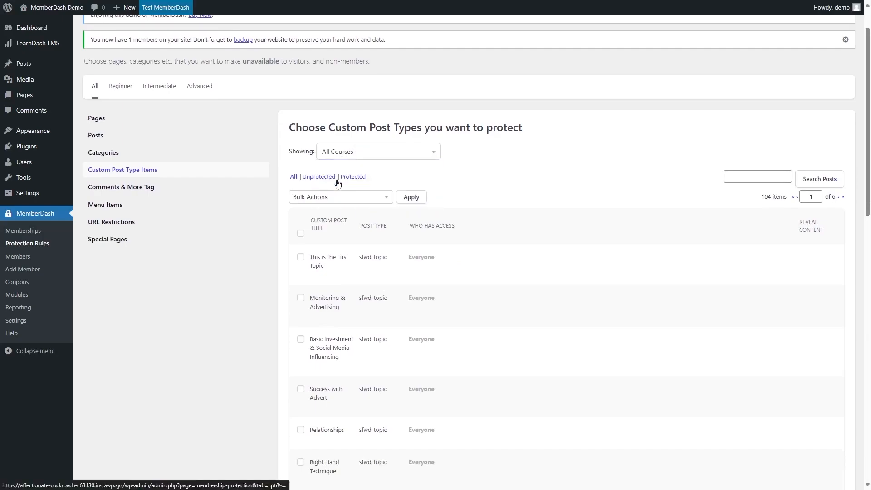
left_click(475, 337)
left_click(470, 364)
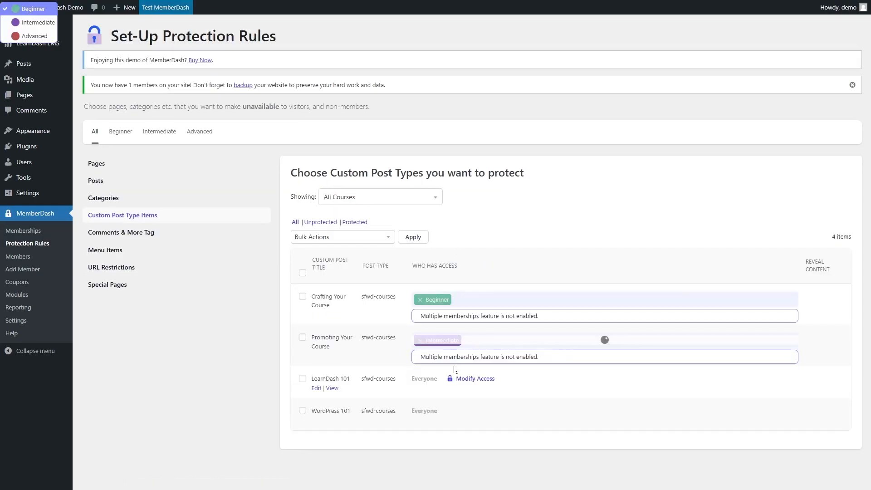
left_click(481, 380)
left_click(465, 408)
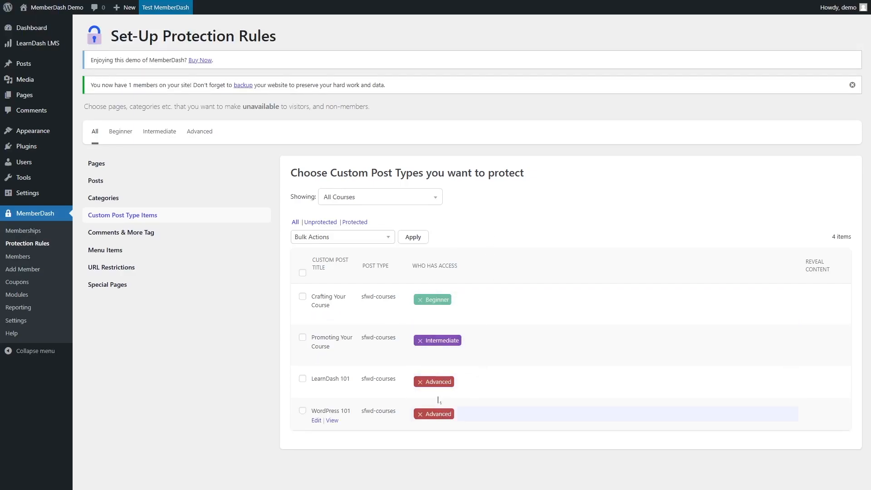
Review the protected courses under the Beginner, Intermediate and Advanced membership filters.
left_click(115, 136)
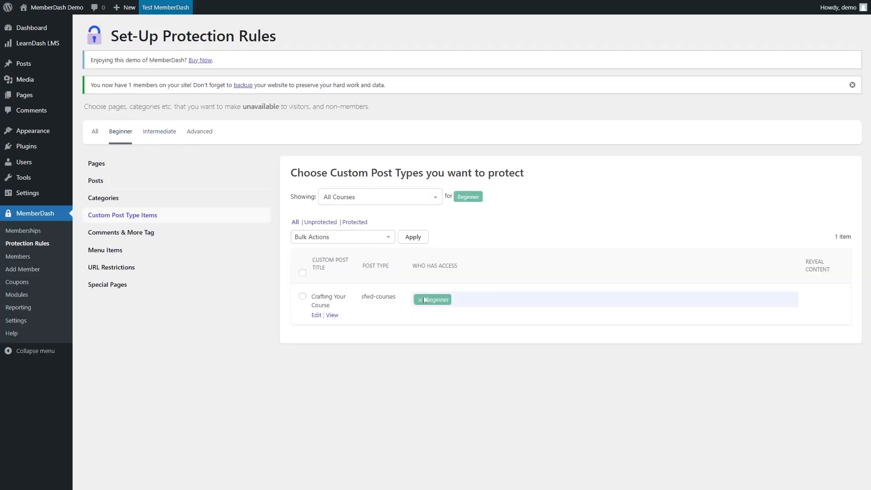
left_click(156, 133)
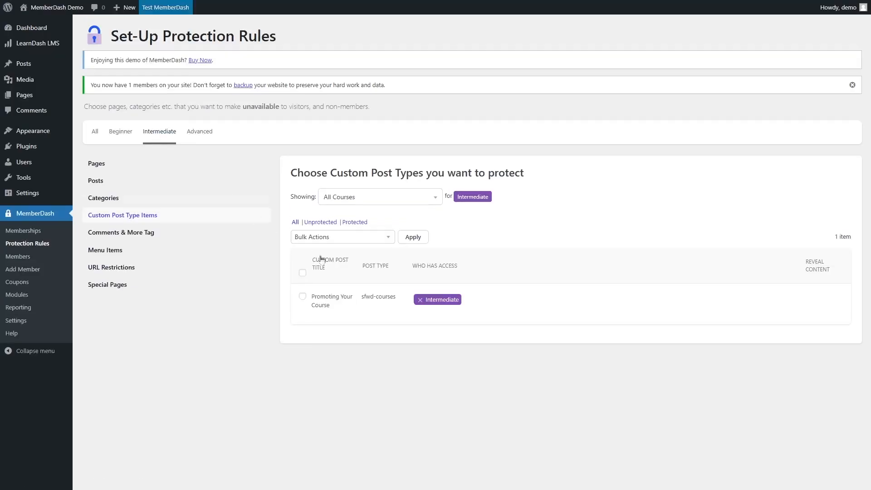
left_click(203, 131)
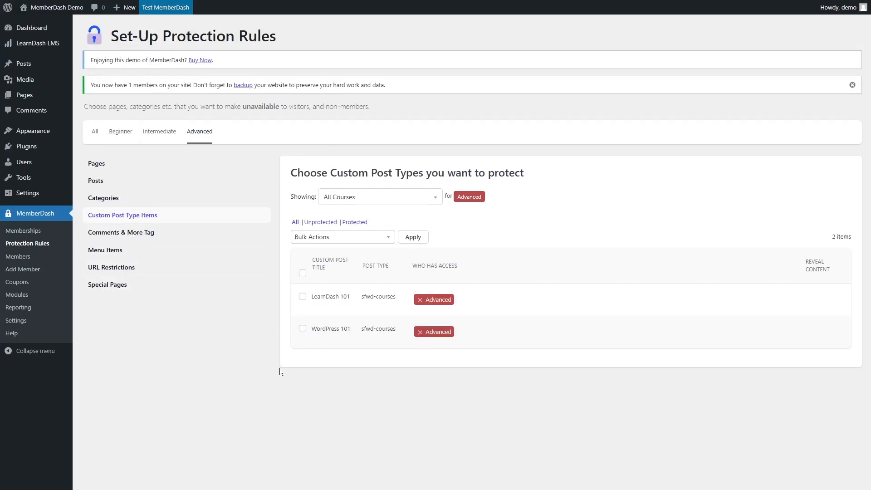
Reload the Courses page on the front end of the site.
key("alt+Tab")
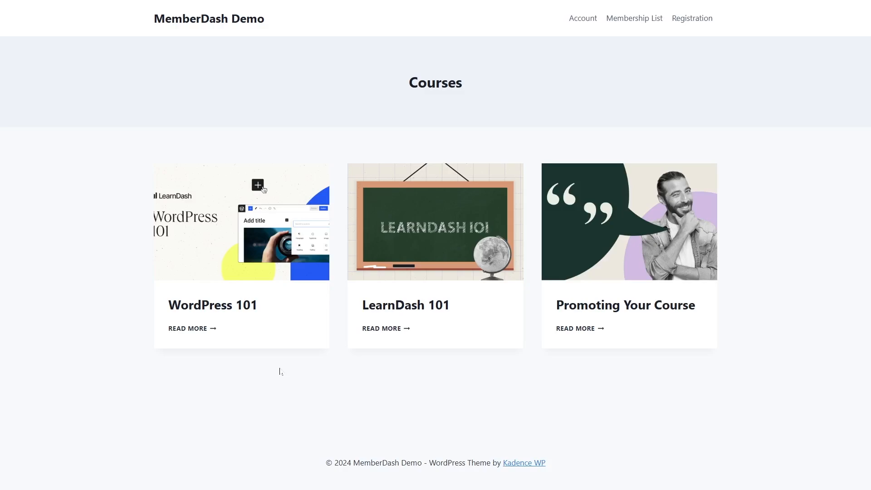
key("F5")
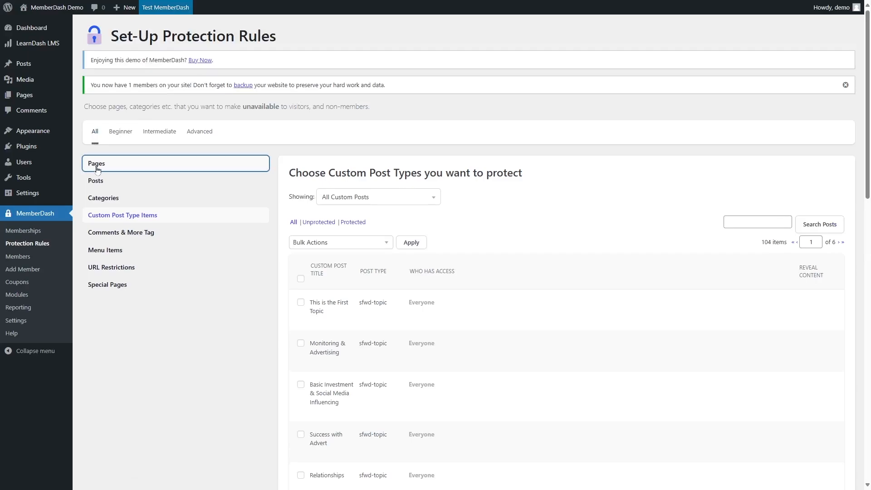
Try to restrict the Courses page to the Intermediate membership in the Pages protection rules.
left_click(97, 168)
mouse_move(454, 319)
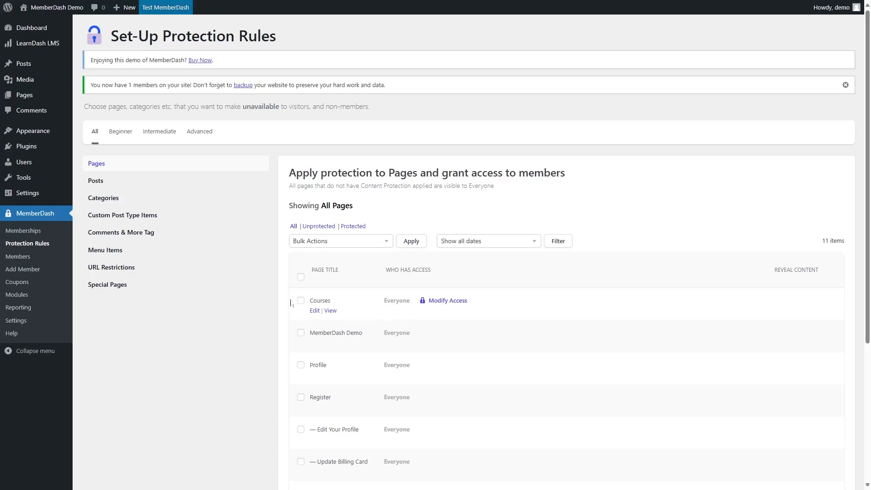
left_click(436, 303)
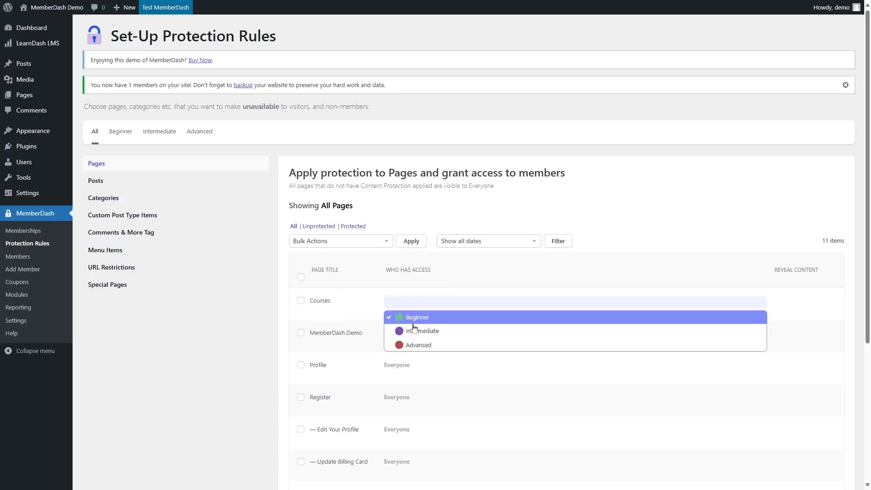
left_click(459, 331)
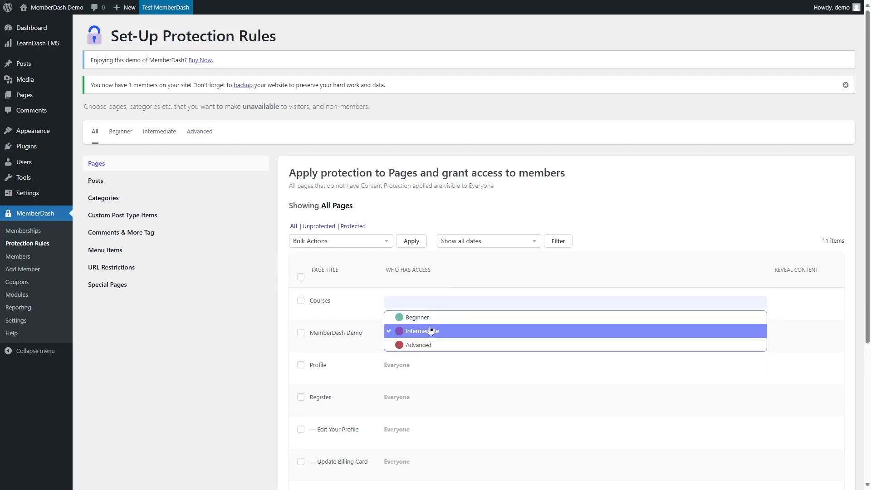
left_click(248, 330)
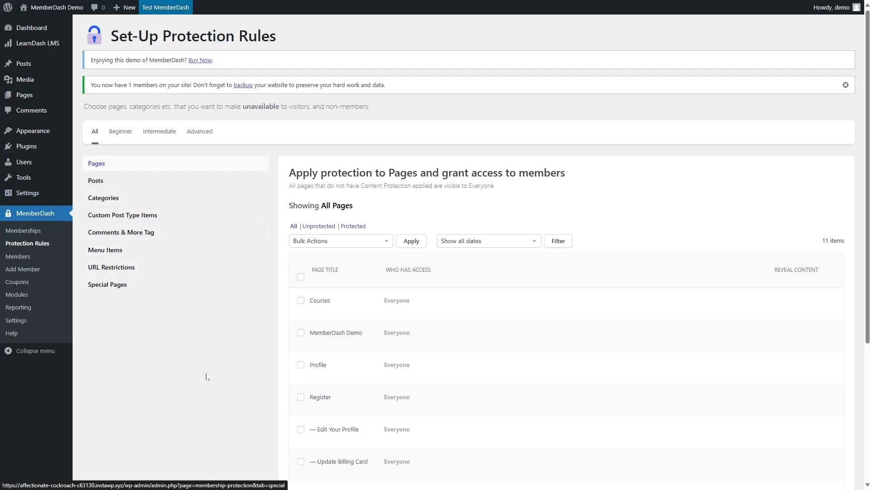
Browse the Menu Items and URL Restrictions protection sections.
scroll(207, 377, "down", 4)
scroll(208, 378, "up", 4)
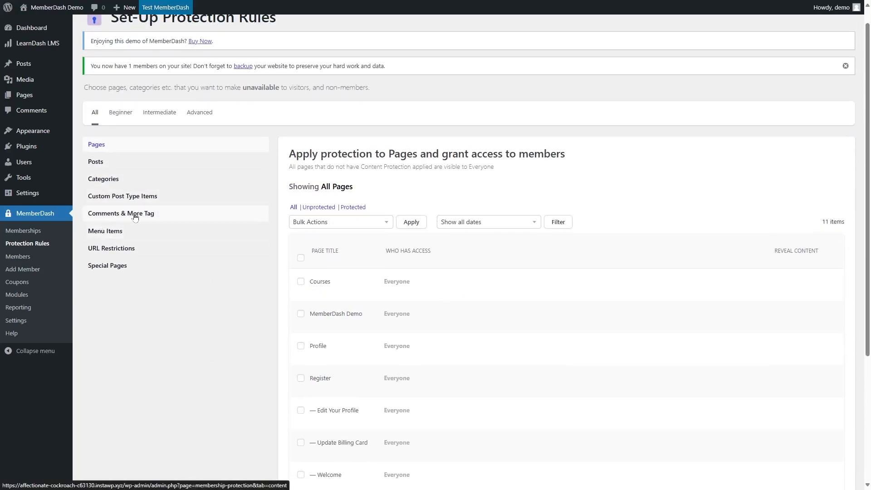
left_click(128, 233)
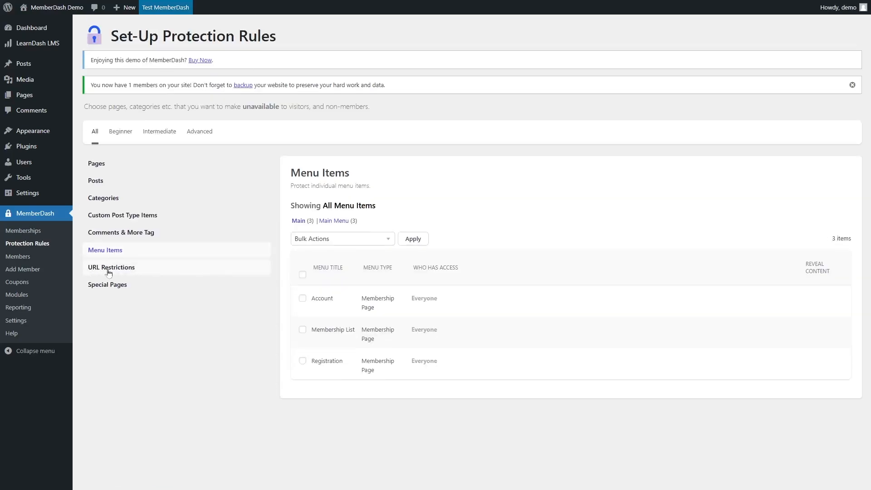
left_click(117, 271)
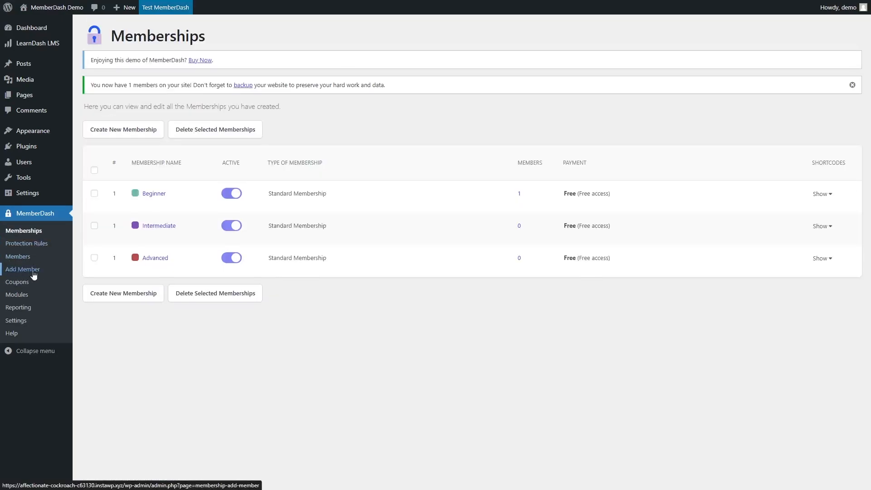
Start a new coupon and set its discount to 10.
left_click(17, 282)
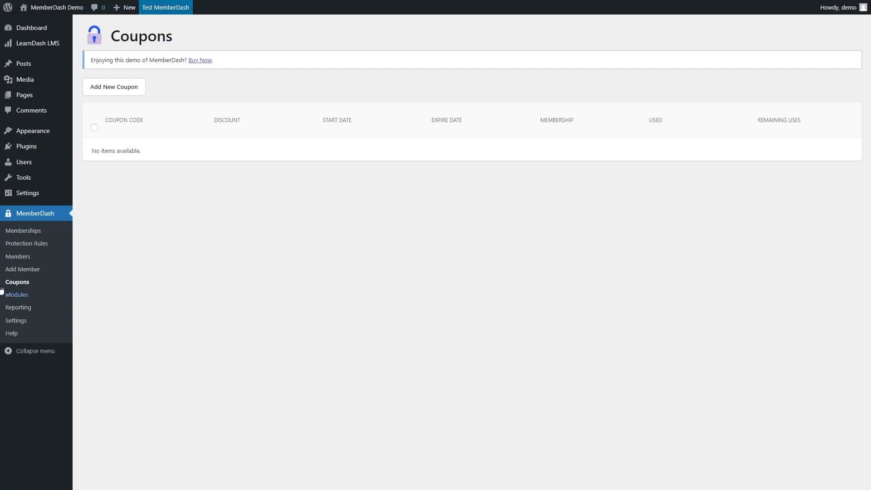
left_click(99, 94)
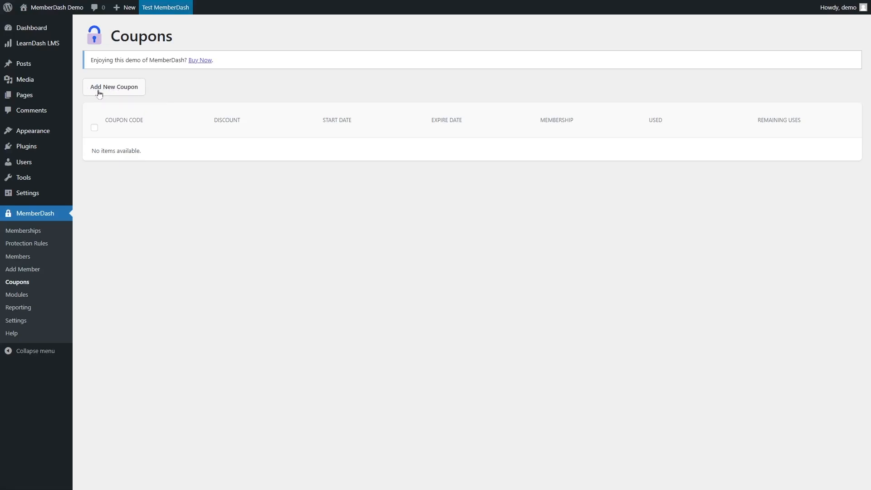
left_click(145, 108)
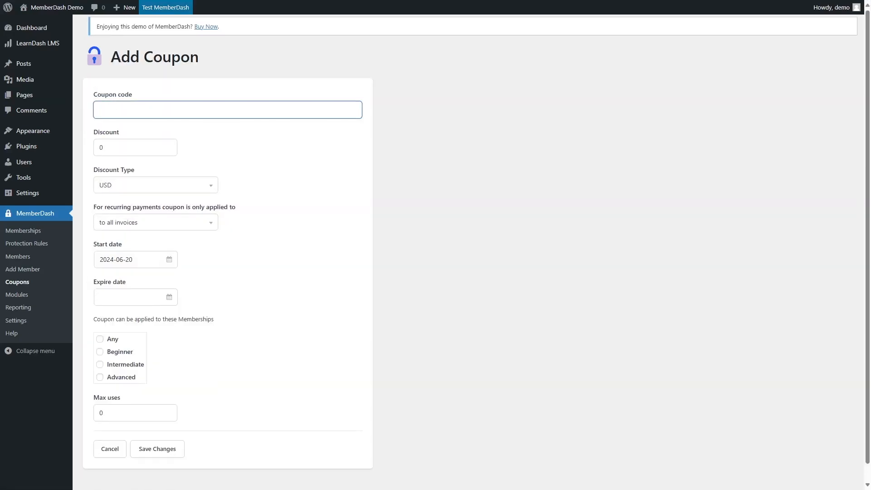
left_click(150, 147)
left_click_drag(114, 148, 28, 146)
left_click_drag(111, 148, 93, 150)
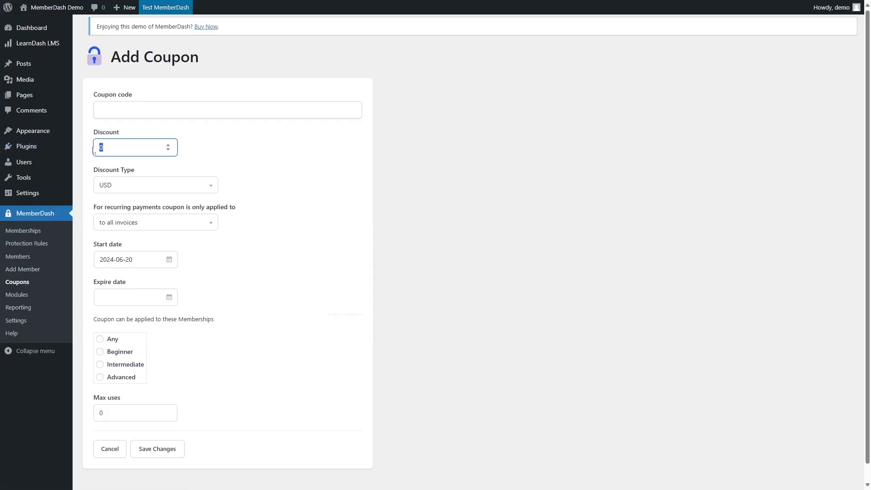
type("10")
Inspect the discount type and recurring-payment invoice options, leaving USD and all invoices selected.
left_click(127, 185)
left_click(322, 174)
left_click(157, 189)
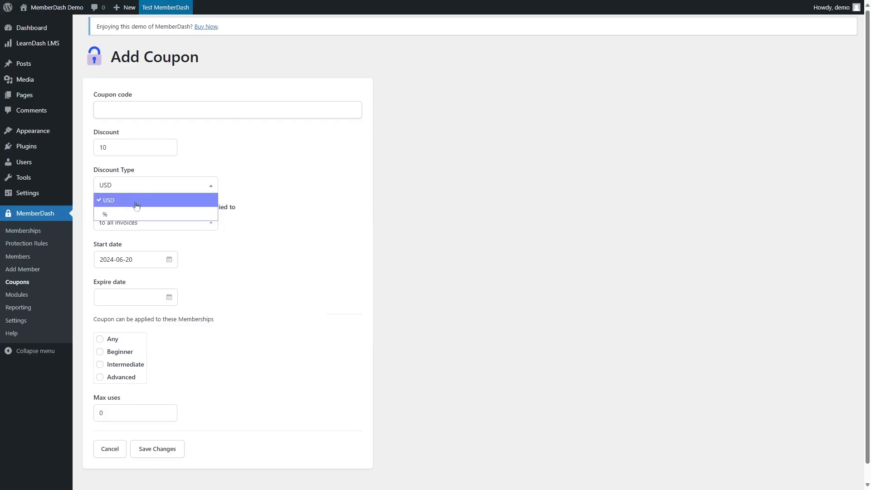
left_click(281, 192)
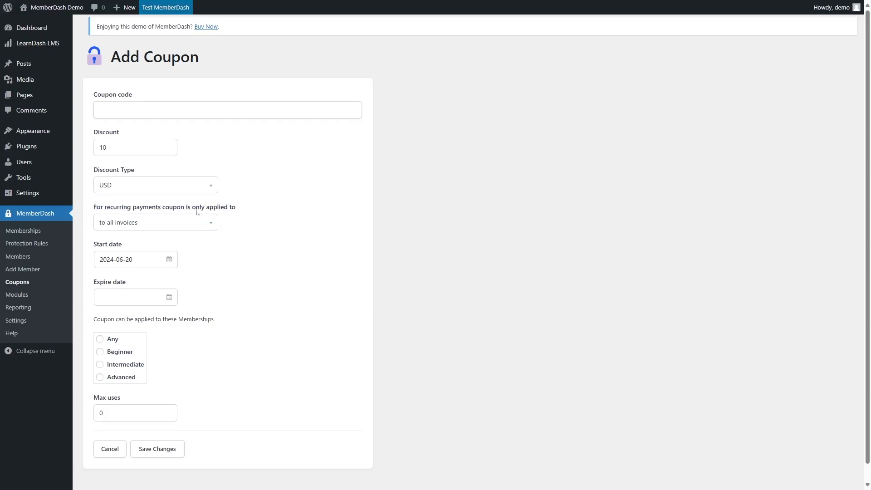
left_click(142, 222)
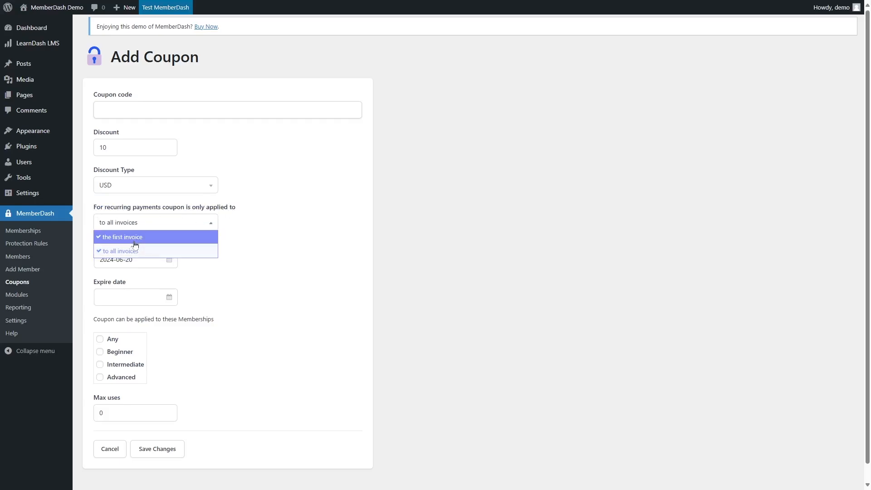
left_click(307, 219)
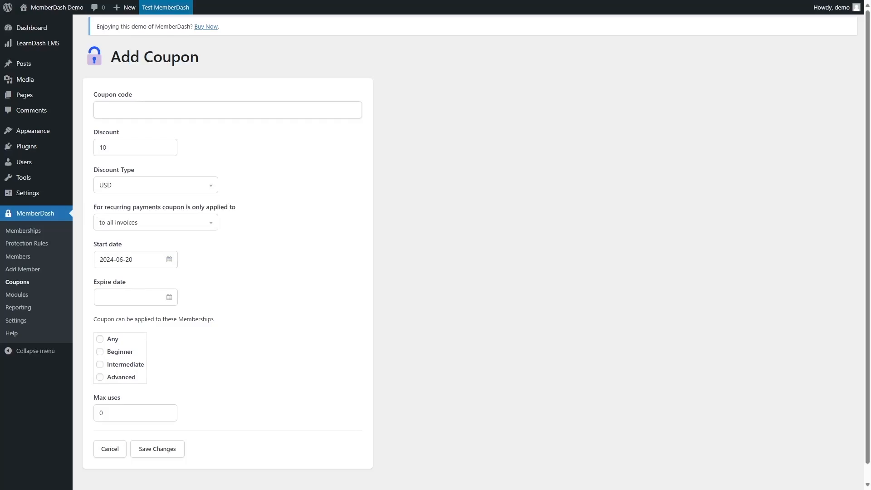
scroll(181, 273, "down", 1)
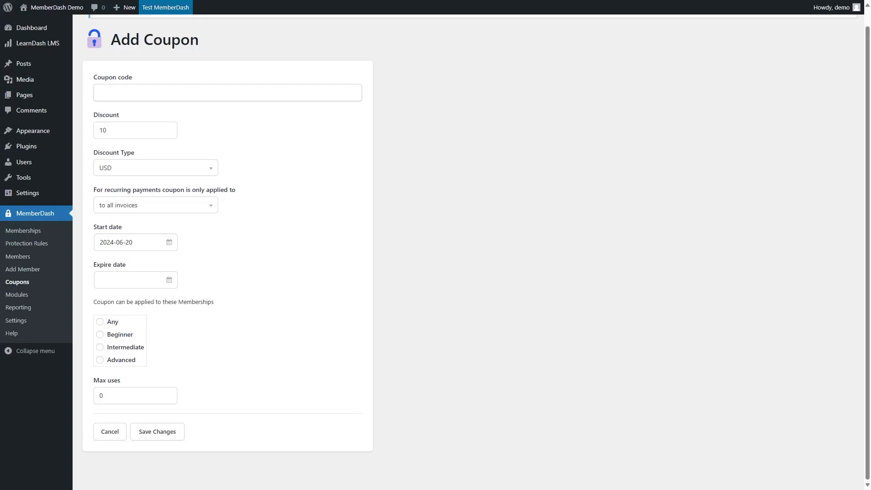
left_click(100, 322)
left_click(100, 334)
left_click(100, 347)
left_click(100, 360)
left_click(100, 335)
left_click(100, 347)
left_click(100, 359)
Set the coupon code to 001.
key("Tab")
left_click(336, 249)
left_click(183, 88)
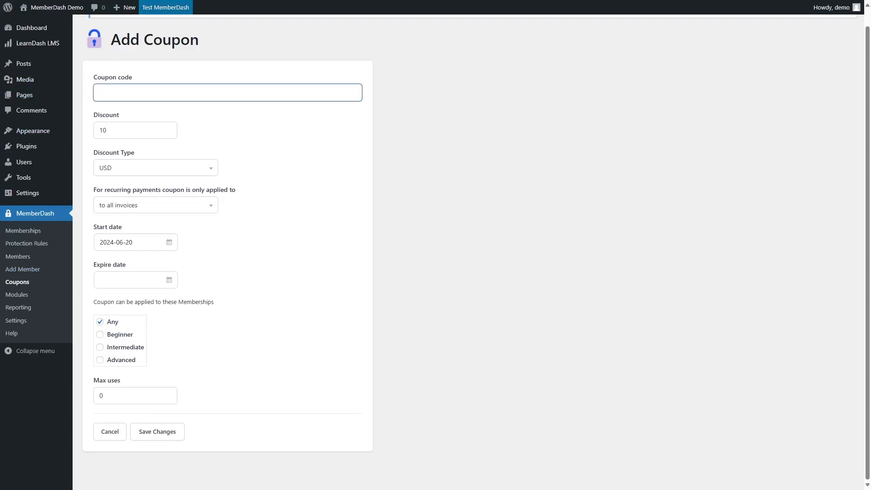
type("001")
Set the coupon's expire date to 2024-06-27 and apply it only to the Advanced membership.
left_click(132, 280)
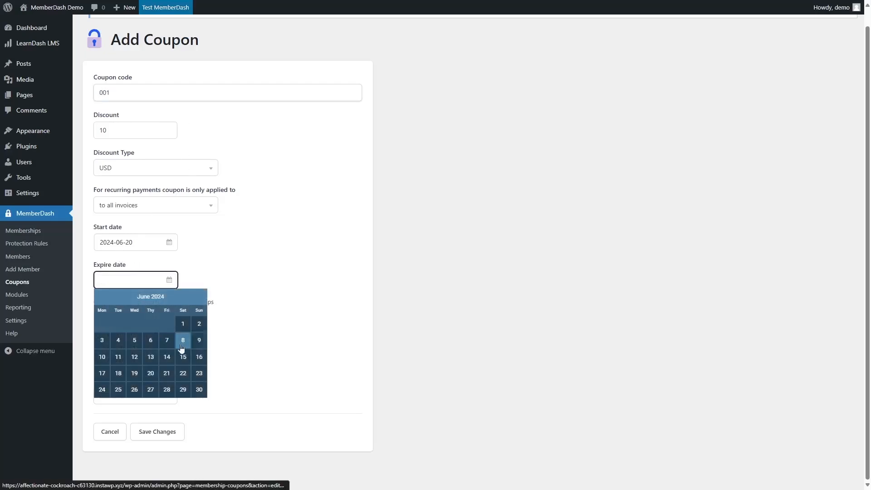
left_click(151, 389)
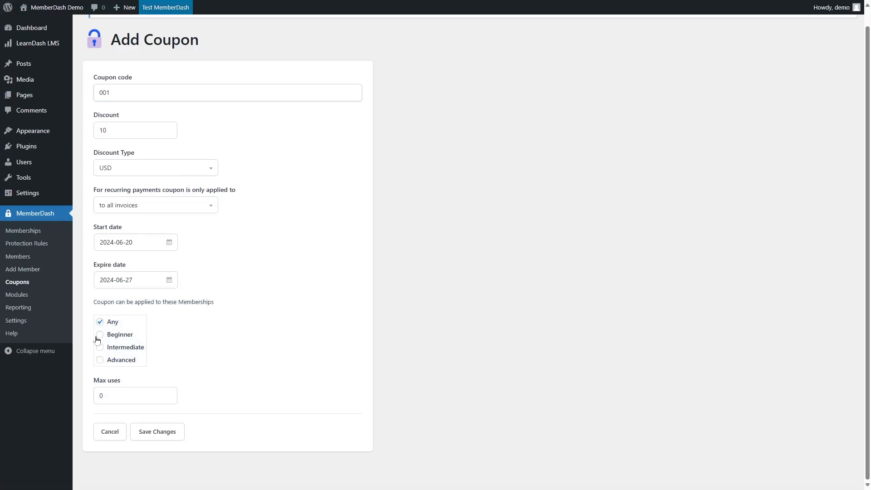
left_click(100, 322)
left_click(100, 359)
Set the coupon's max uses to 50 and save the coupon.
key("Tab")
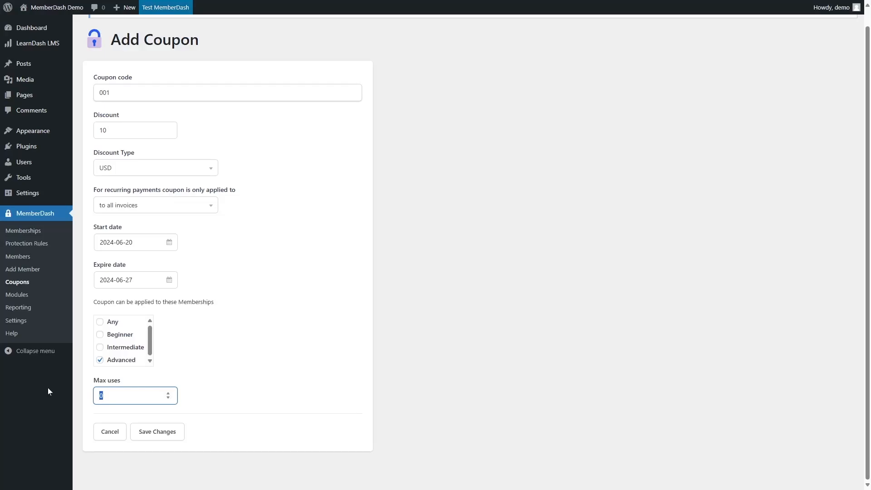
type("50")
left_click(157, 432)
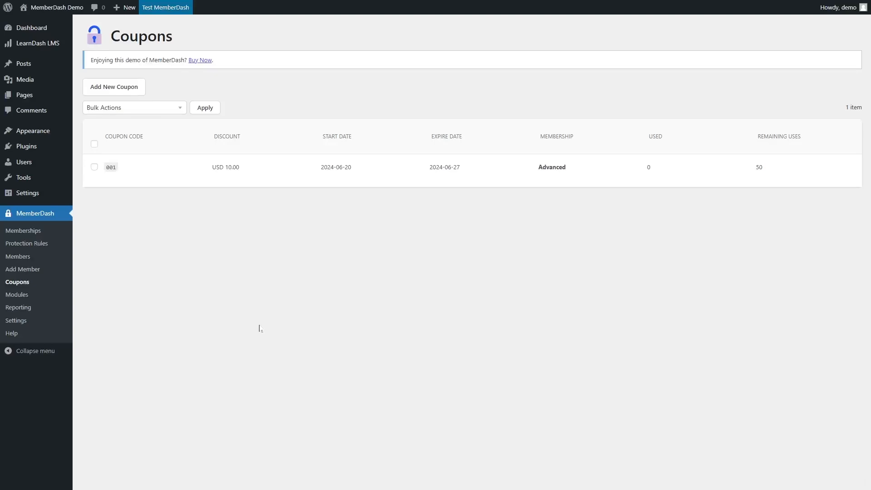
Browse the membership modules under the All, Active, Inactive and With options filters.
mouse_move(124, 162)
mouse_move(105, 179)
left_click(17, 295)
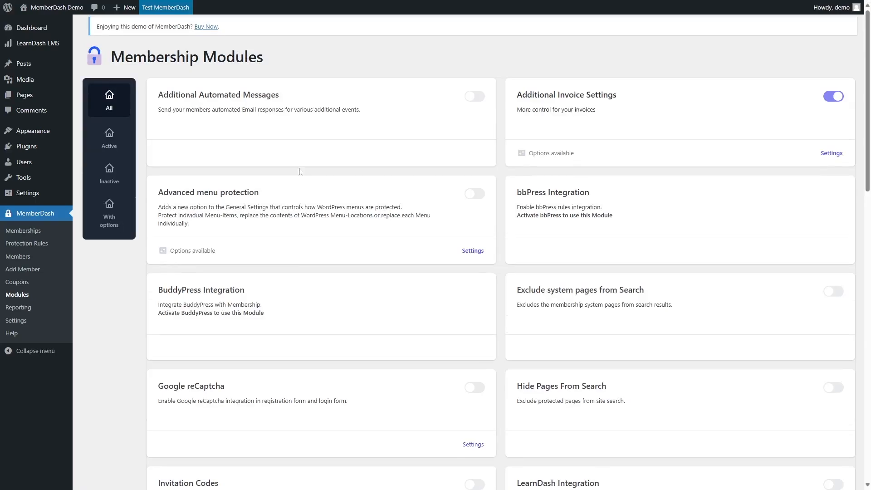
scroll(300, 173, "down", 12)
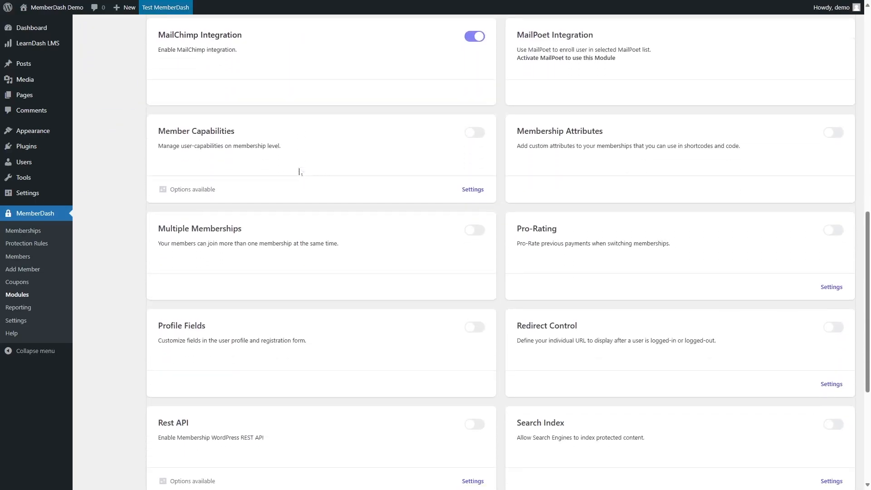
scroll(299, 172, "down", 5)
scroll(300, 172, "up", 8)
scroll(299, 173, "up", 9)
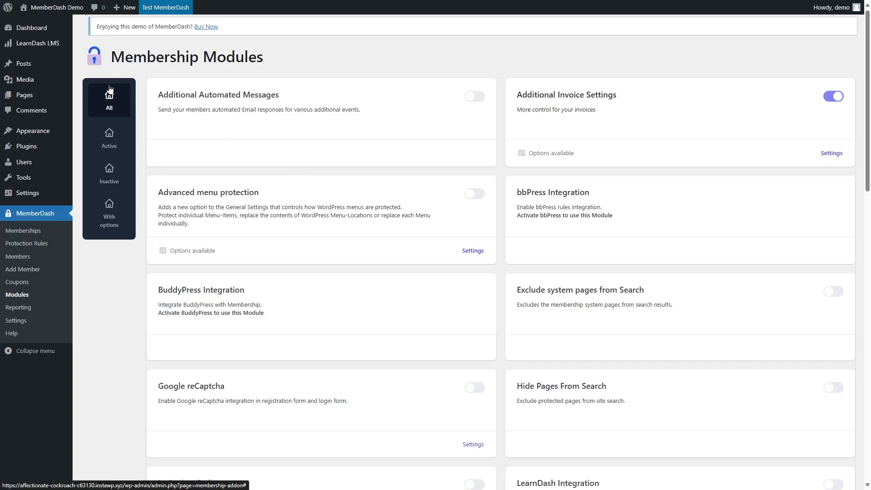
left_click(114, 146)
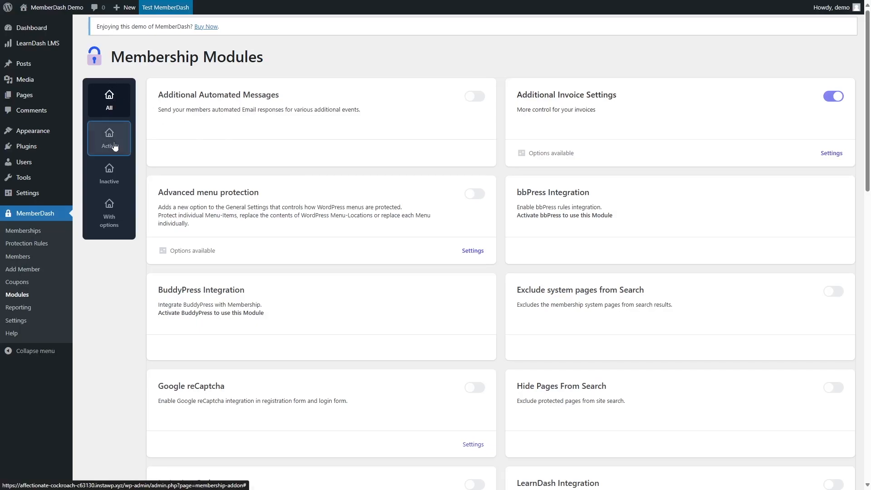
left_click(116, 185)
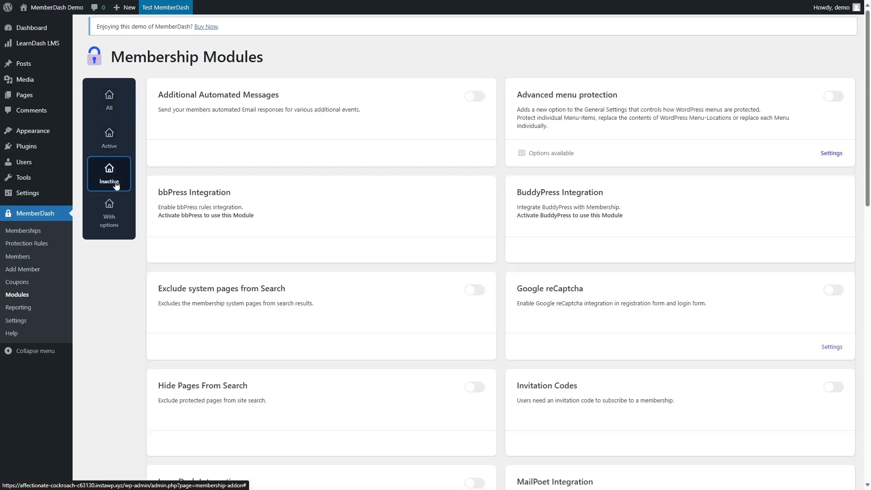
left_click(117, 222)
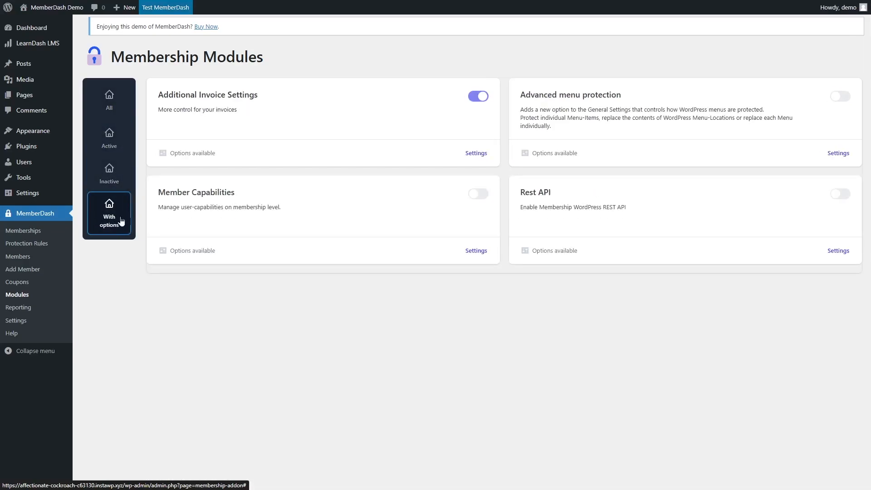
left_click(113, 101)
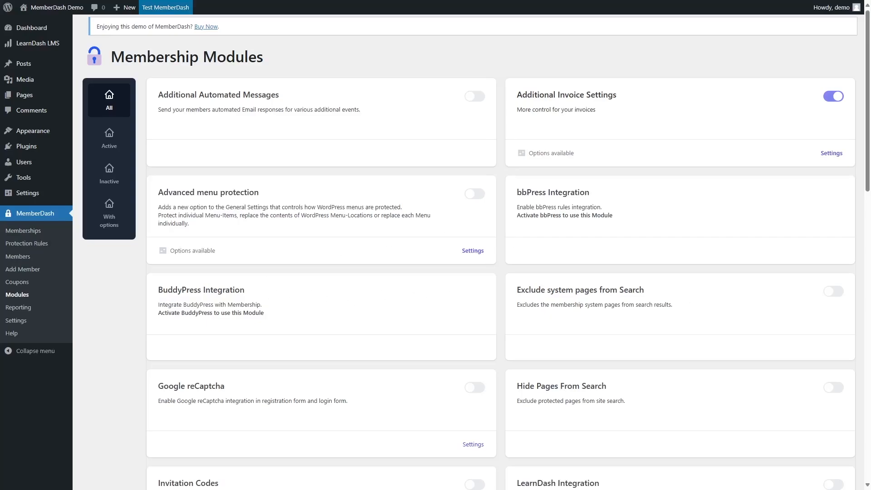
Enable the Google reCaptcha module and open its settings.
scroll(317, 374, "down", 1)
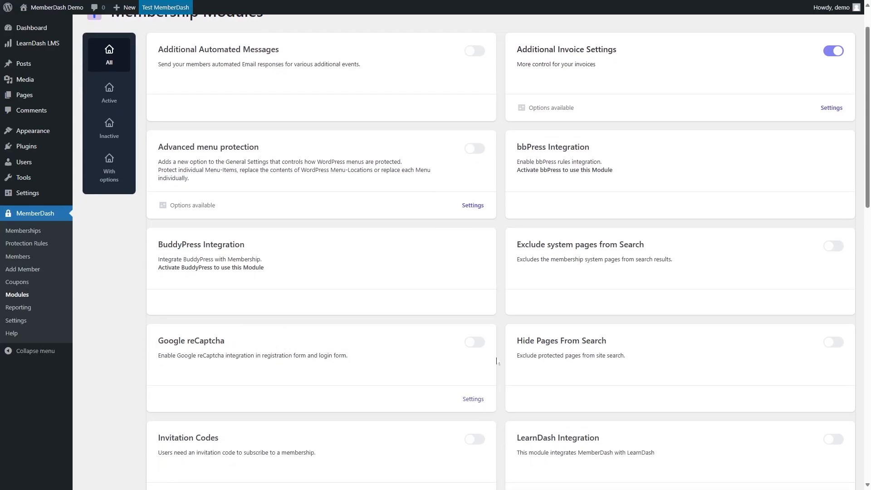
left_click(475, 344)
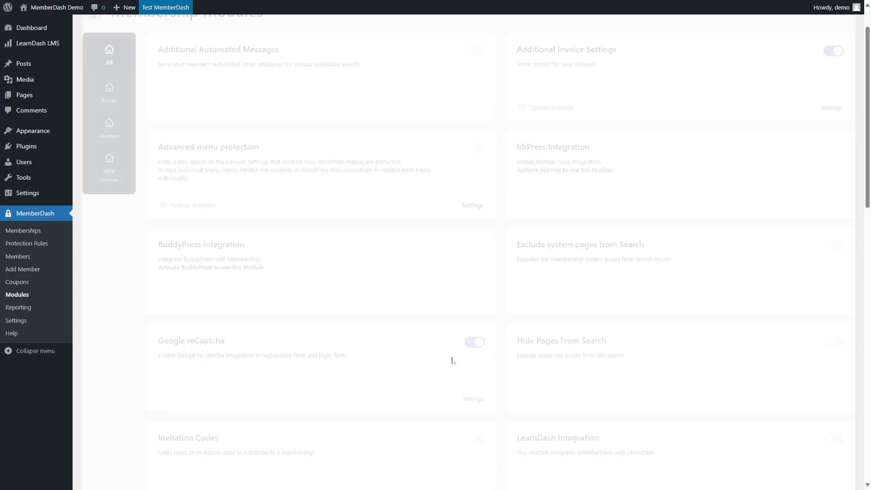
left_click(475, 399)
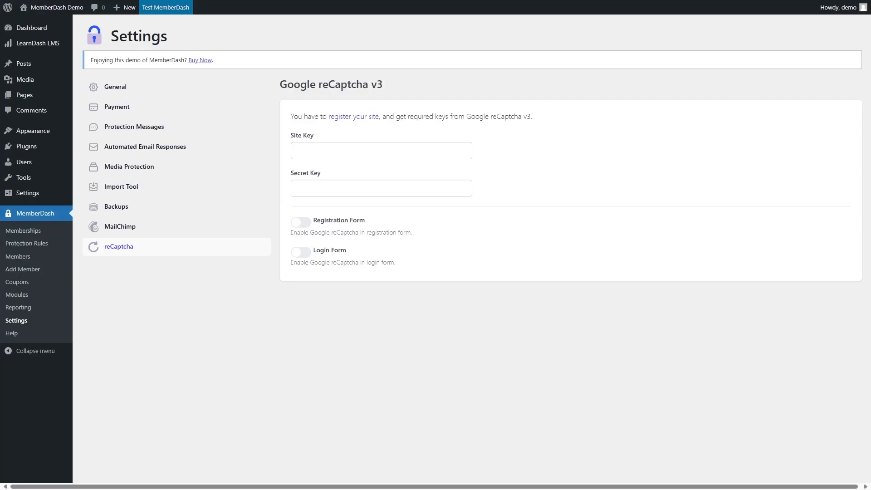
Return to the Membership Modules list.
left_click(21, 295)
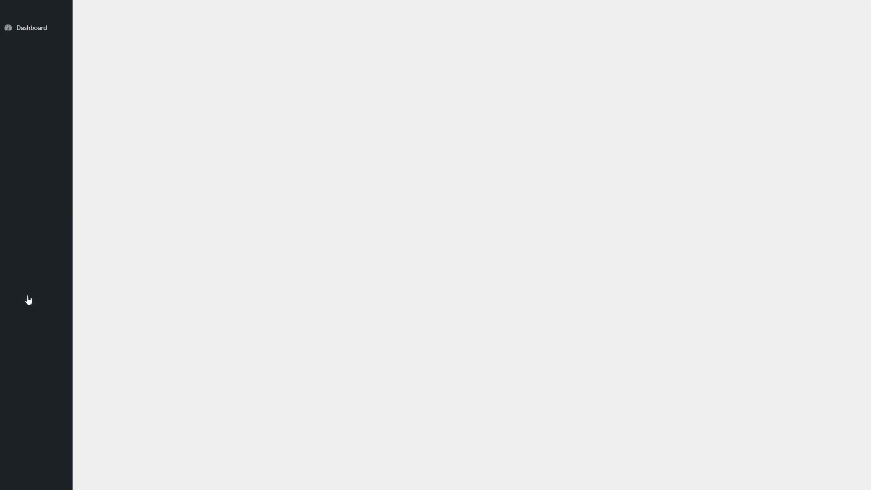
scroll(249, 287, "down", 3)
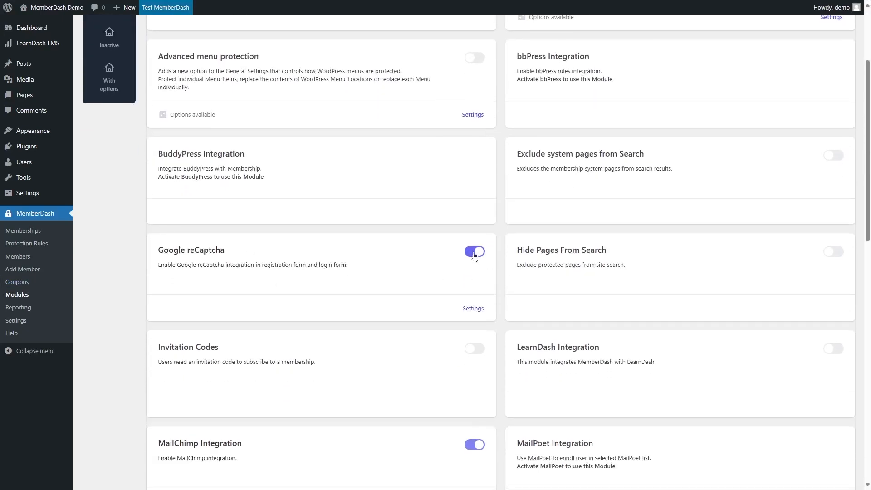
Disable the Google reCaptcha module.
left_click(474, 254)
scroll(597, 192, "down", 2)
scroll(578, 191, "up", 3)
scroll(531, 277, "down", 3)
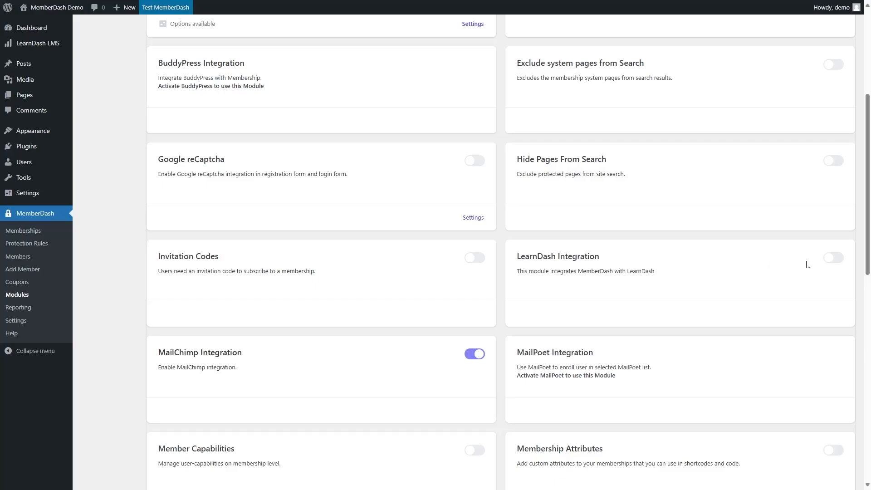
Enable the LearnDash Integration module.
left_click(833, 257)
scroll(415, 333, "down", 2)
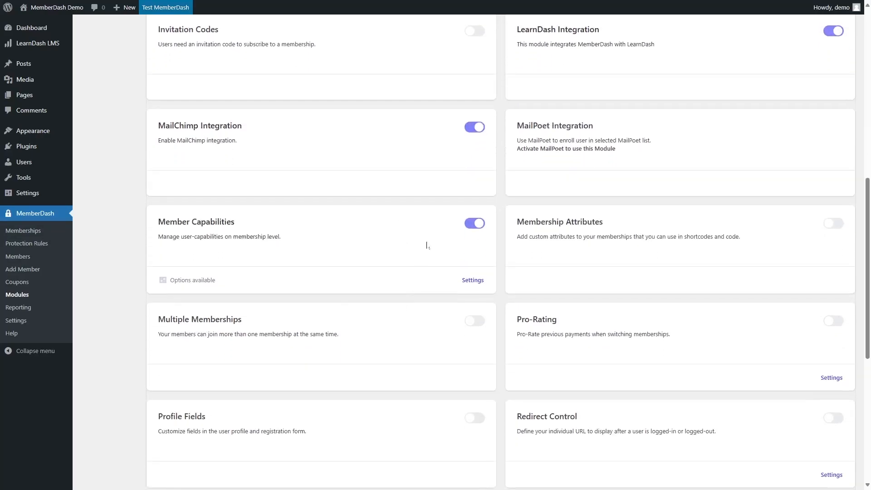
scroll(426, 243, "up", 1)
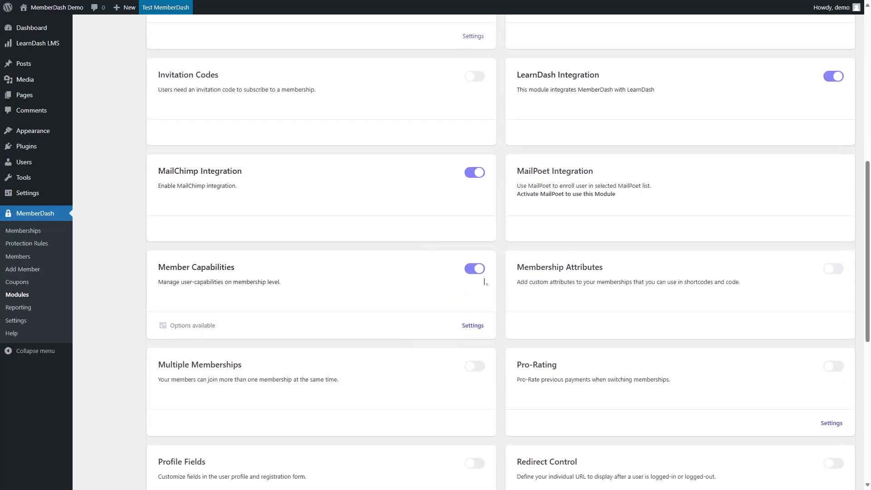
Open the Member Capabilities module settings, switch the module off, and close the dialog.
left_click(472, 326)
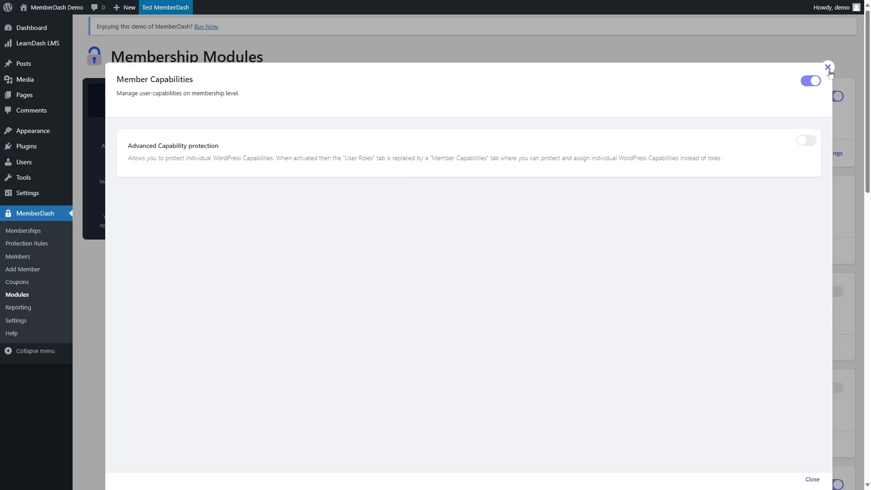
left_click(809, 84)
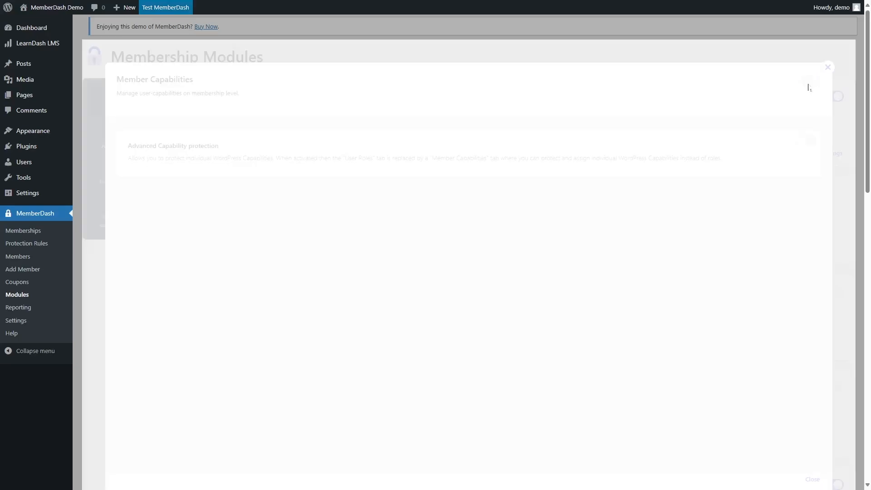
left_click(827, 69)
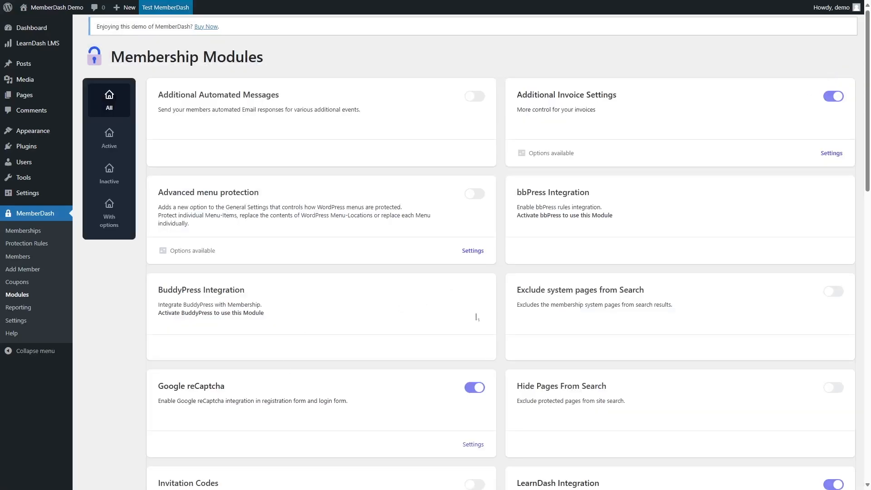
Enable the Multiple Memberships module.
scroll(323, 321, "down", 15)
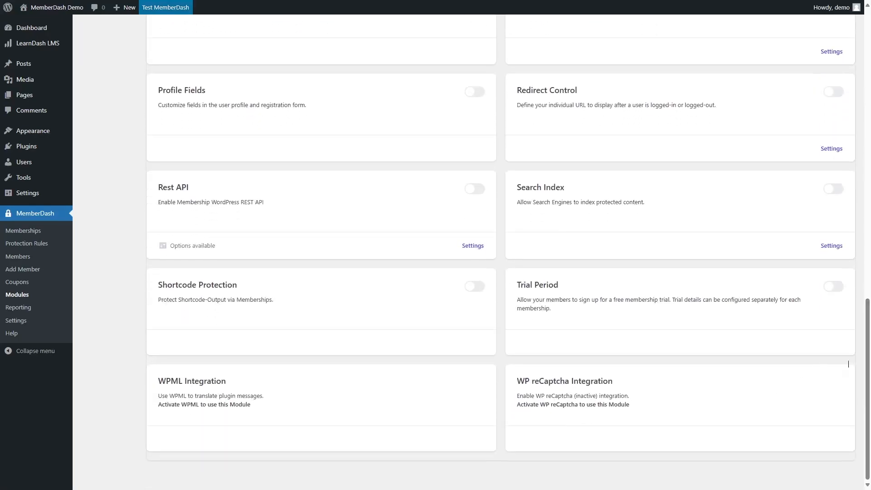
left_click_drag(867, 372, 870, 83)
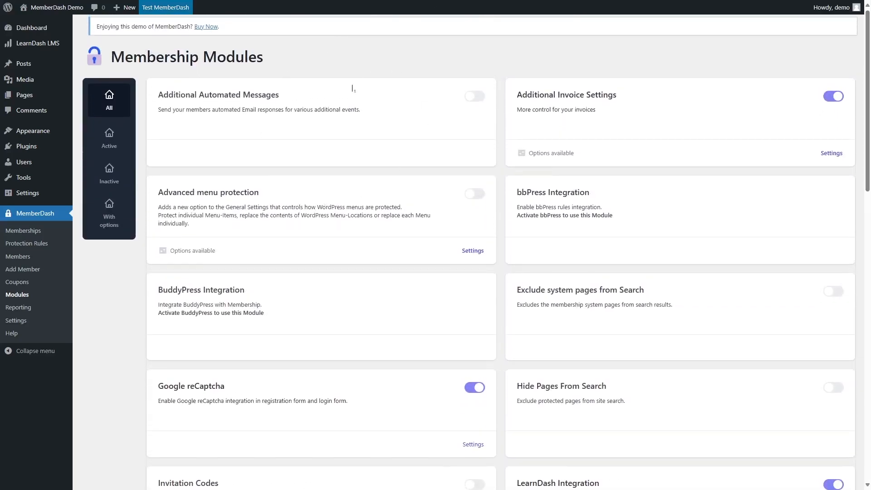
scroll(356, 164, "down", 8)
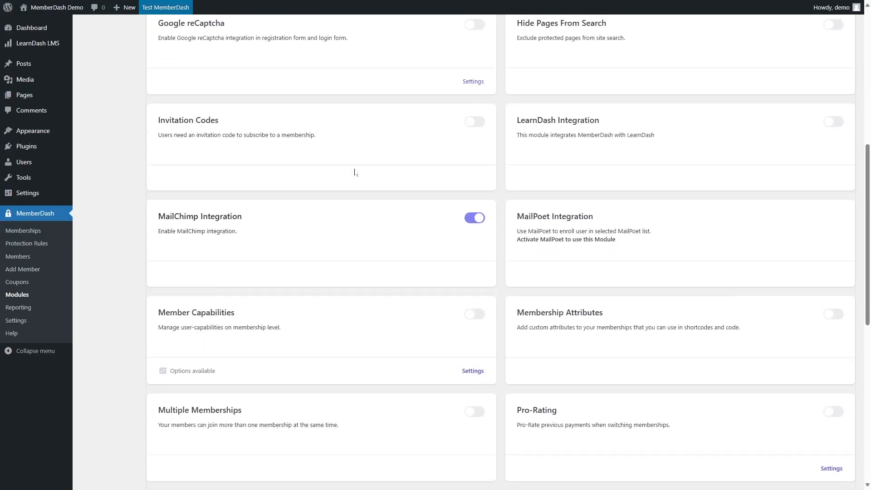
scroll(241, 416, "down", 2)
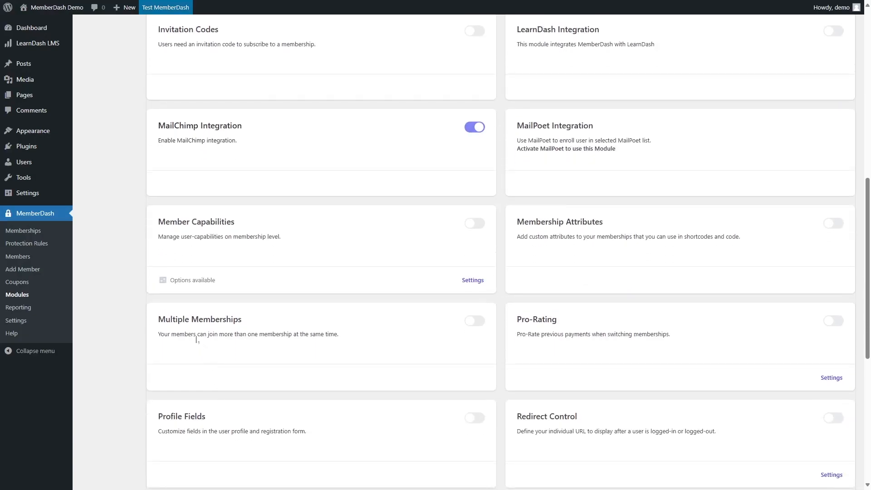
left_click(475, 321)
Show all courses in the custom post type protection rules and grant Intermediate access to Crafting Your Course.
left_click(35, 246)
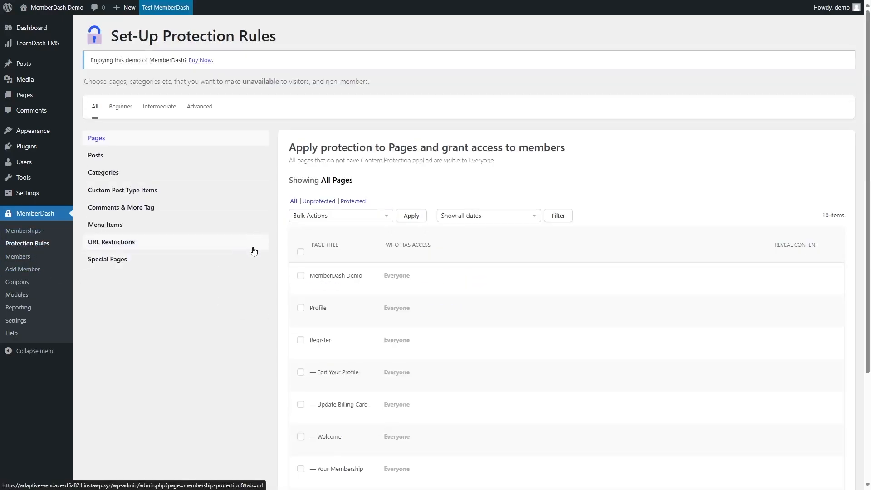
left_click(122, 195)
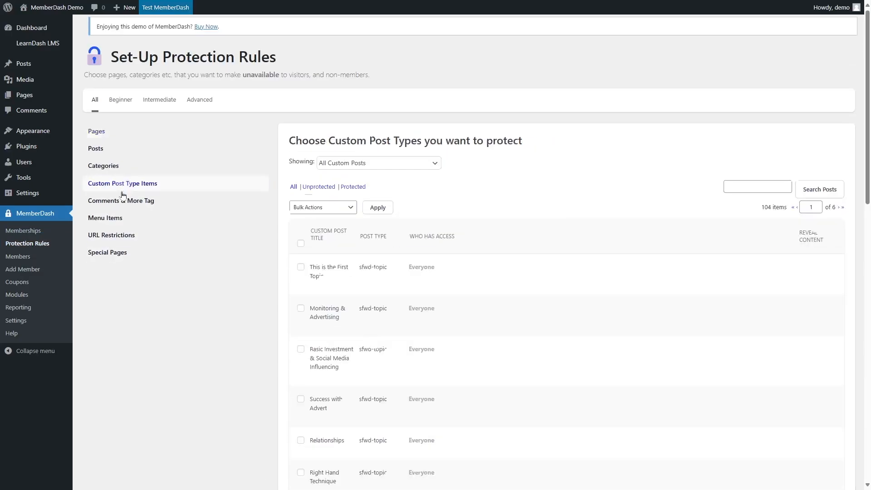
left_click(376, 170)
left_click(336, 200)
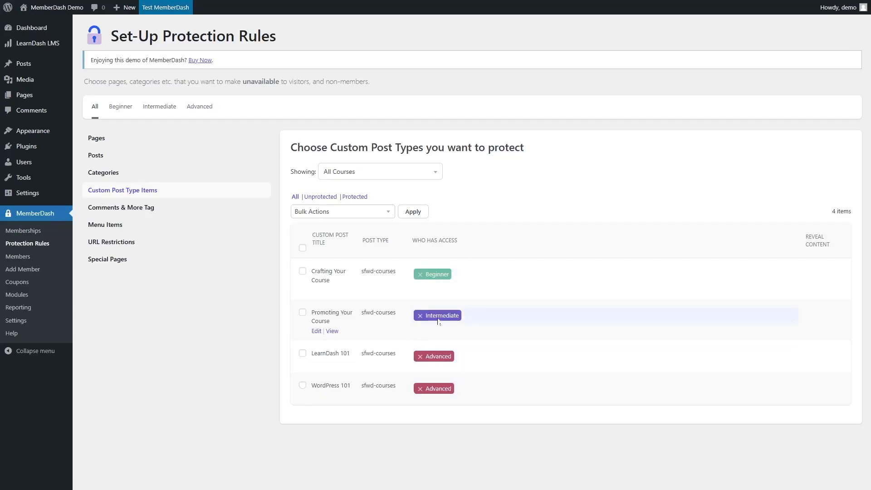
left_click(454, 274)
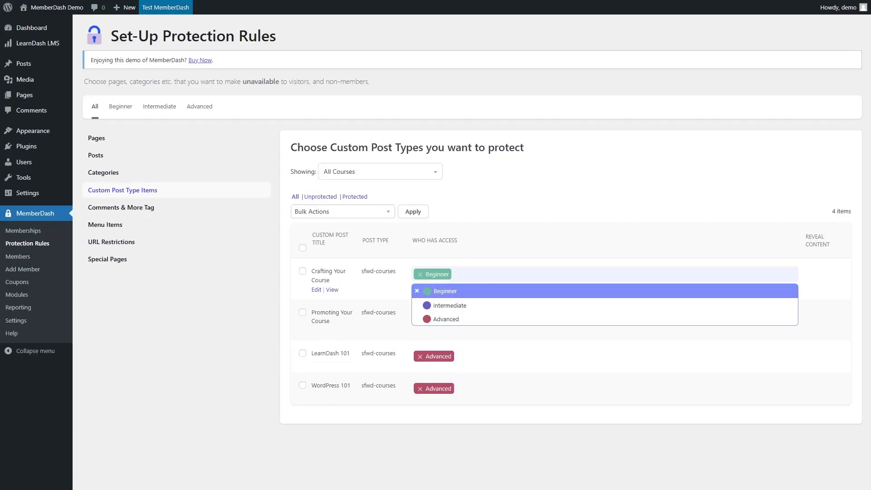
left_click(452, 307)
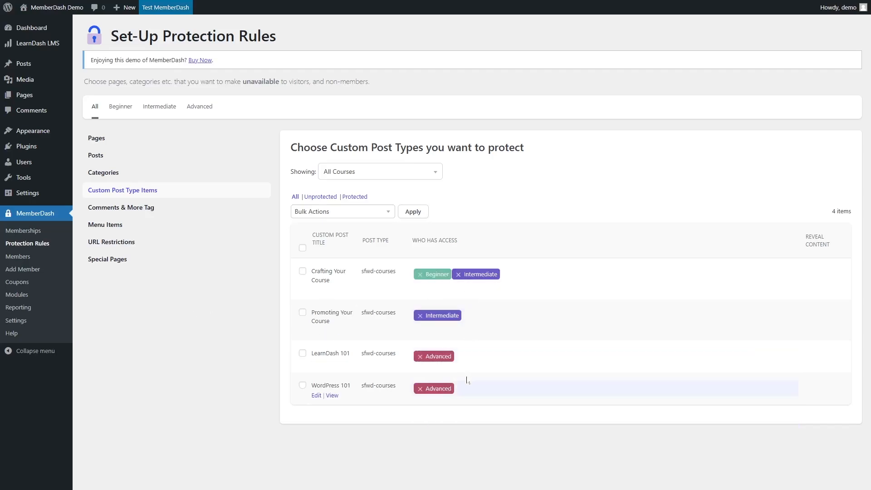
Grant Advanced access to Crafting Your Course and Promoting Your Course.
left_click(477, 316)
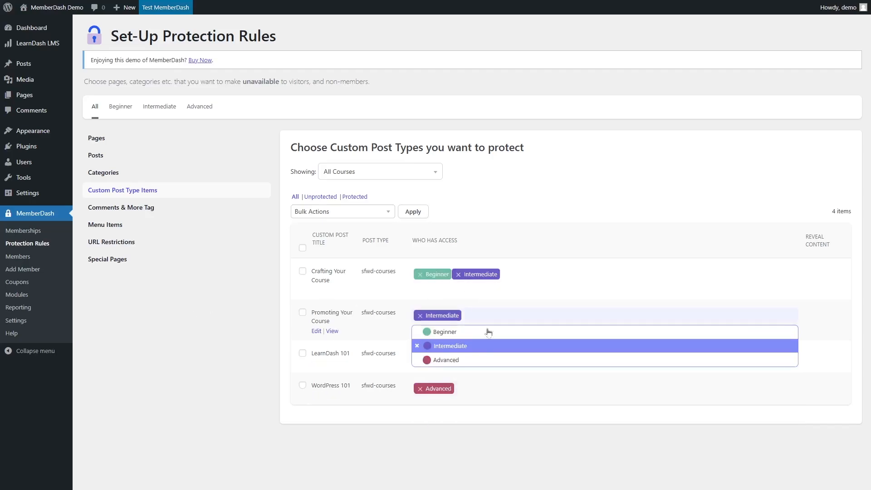
left_click(521, 274)
left_click(522, 275)
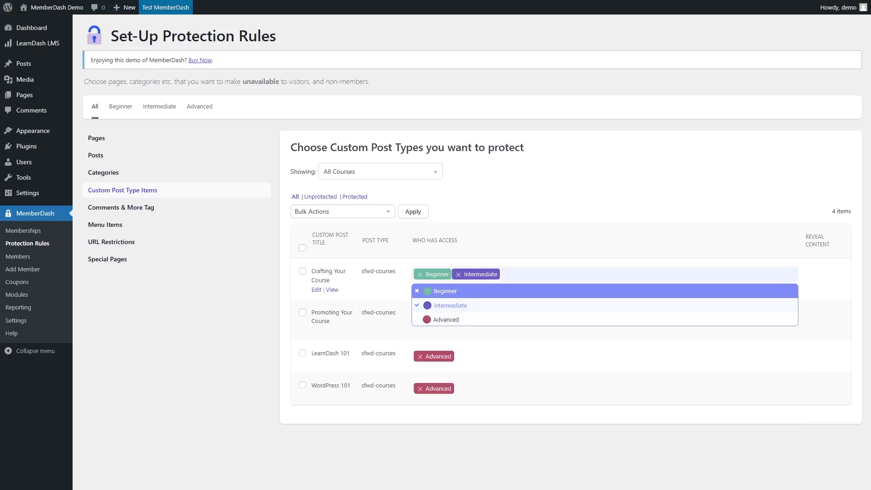
left_click(493, 320)
left_click(231, 371)
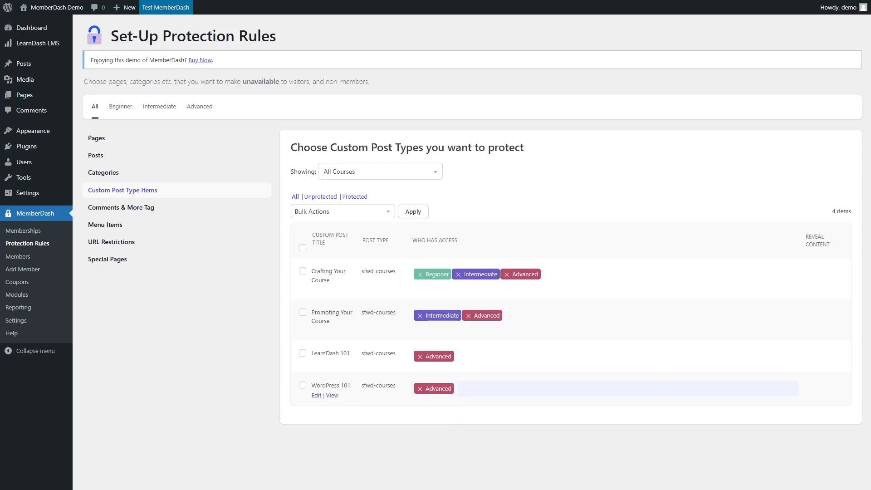
Remove Intermediate and Advanced access from Crafting Your Course and Advanced from Promoting Your Course.
left_click(507, 274)
left_click(458, 274)
left_click(369, 329)
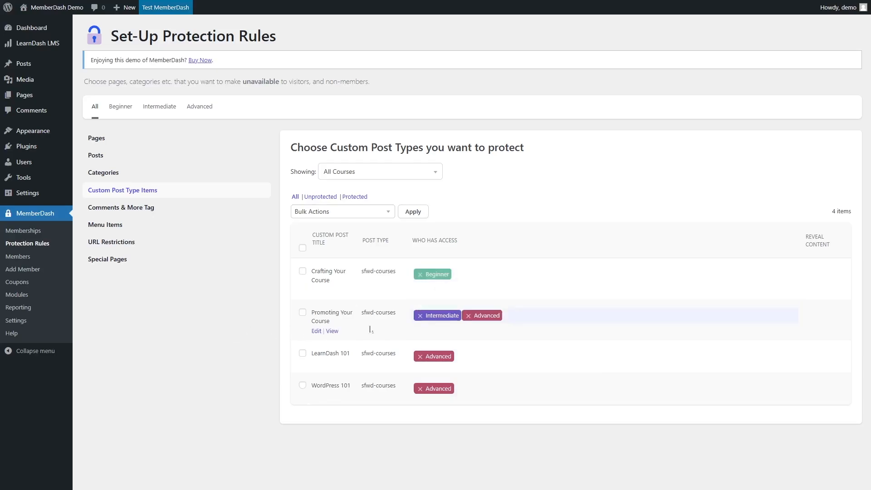
left_click(468, 316)
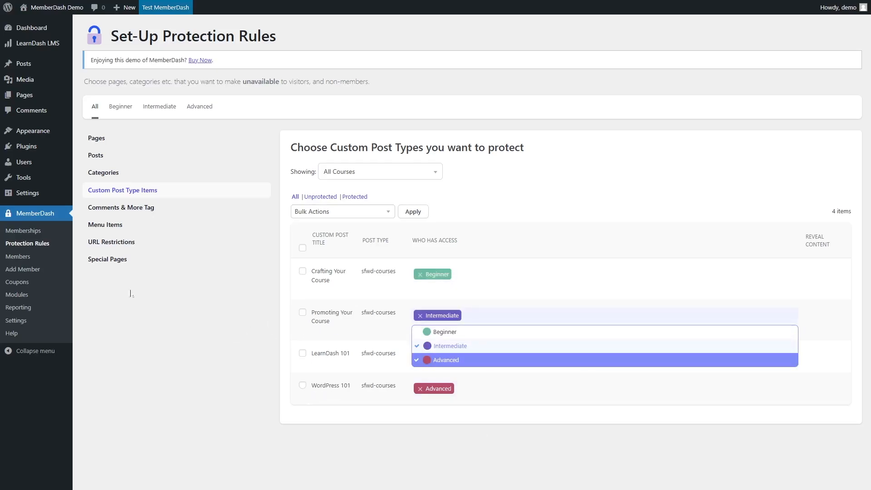
Return to the Membership Modules list and review the enabled modules.
left_click(32, 295)
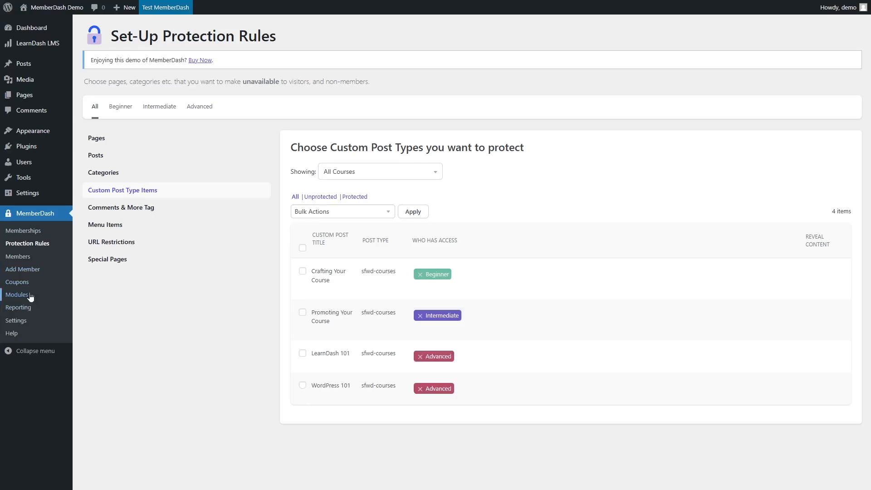
scroll(419, 301, "down", 5)
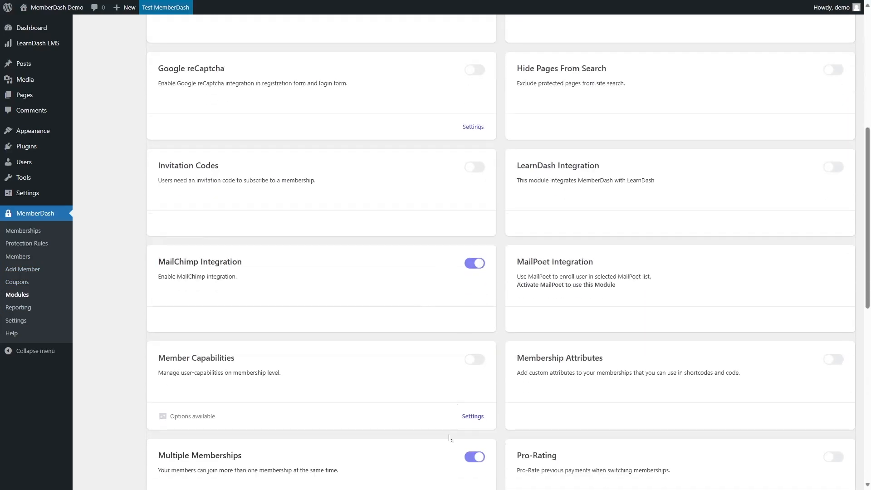
scroll(449, 437, "down", 1)
left_click(479, 413)
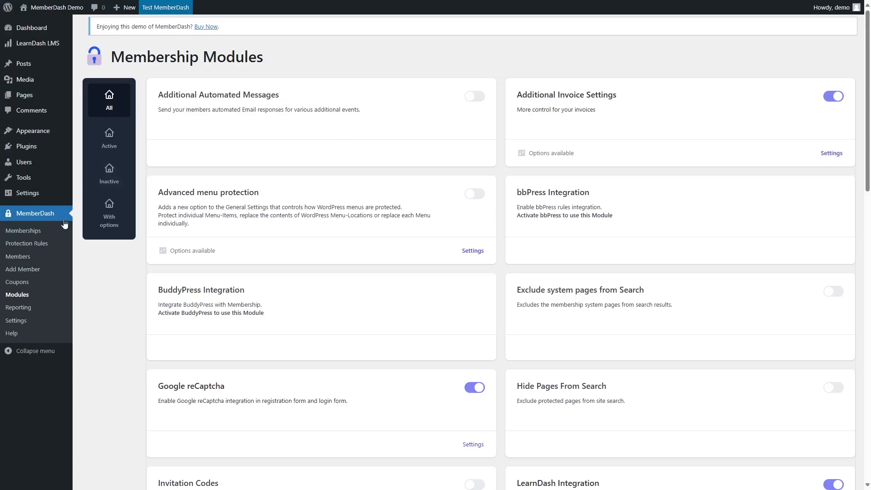
Open the Automated Email Responses section of the MemberDash settings.
left_click(21, 324)
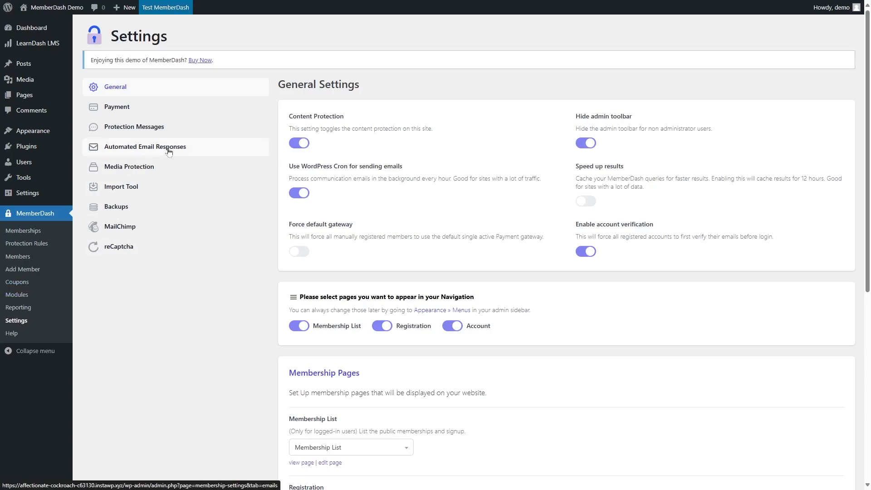
left_click(192, 151)
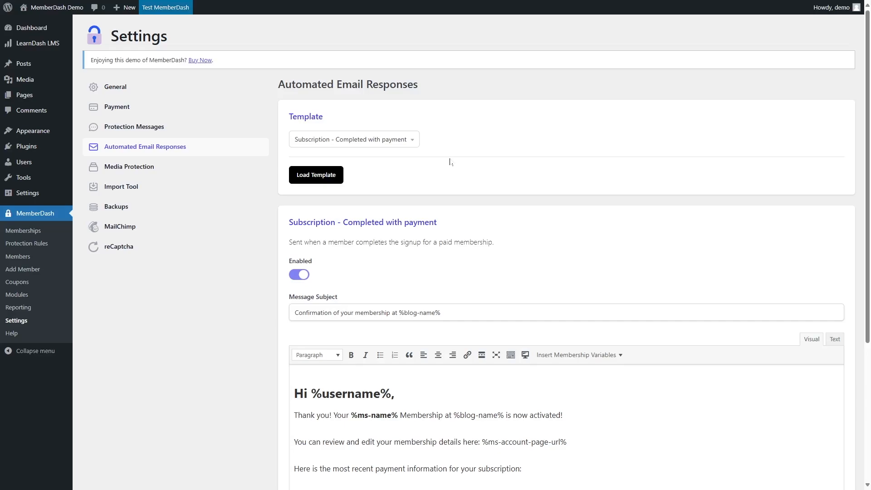
scroll(499, 236, "down", 4)
scroll(423, 185, "up", 4)
Load the Signup - Verify your email template.
left_click(344, 144)
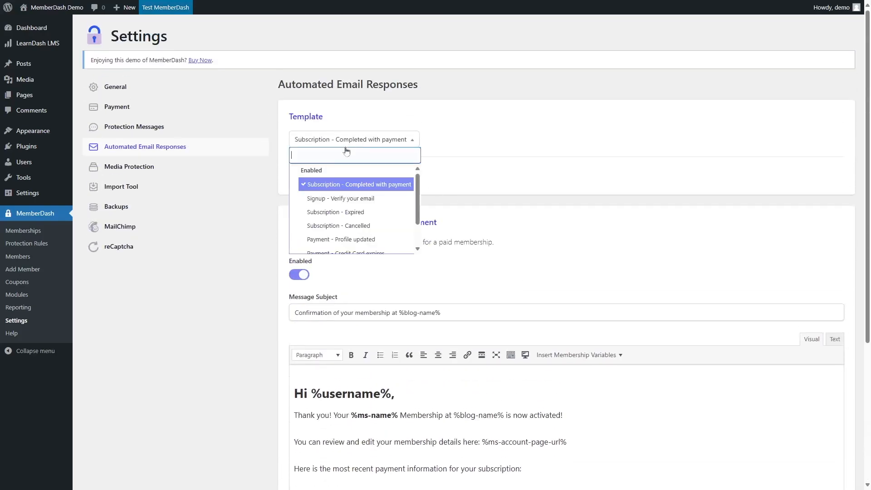
scroll(363, 204, "down", 1)
scroll(370, 204, "up", 1)
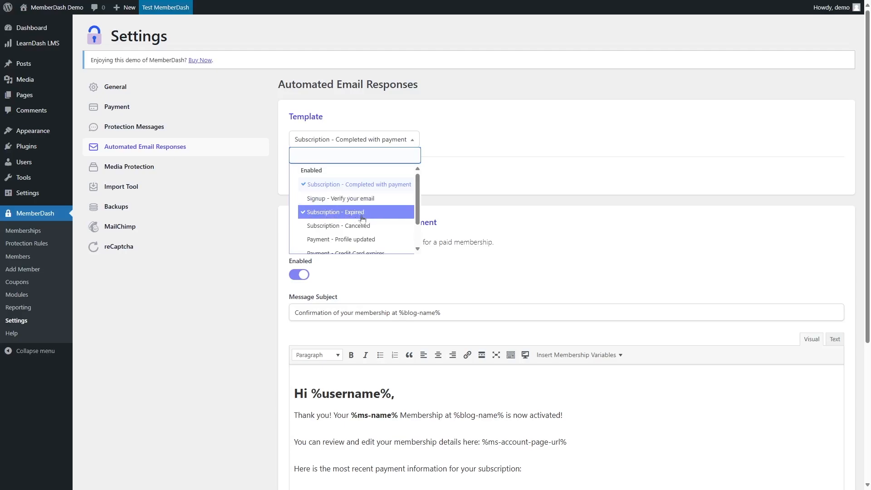
scroll(332, 226, "down", 1)
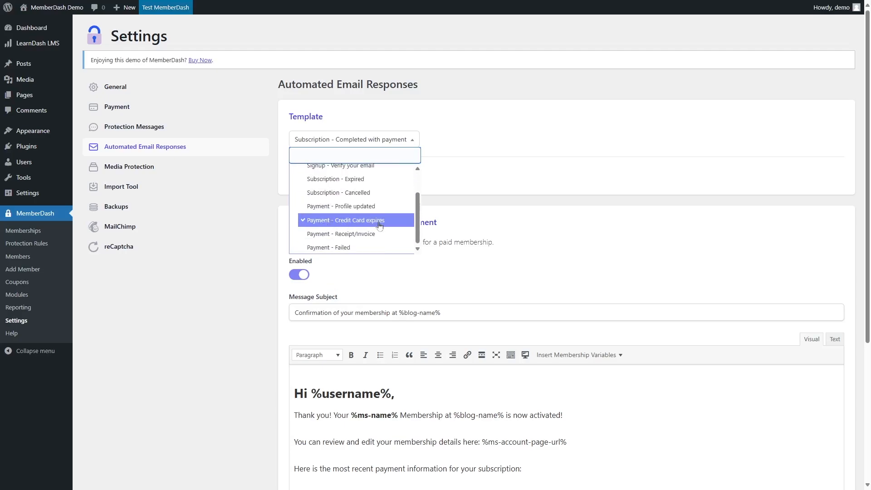
scroll(351, 217, "up", 1)
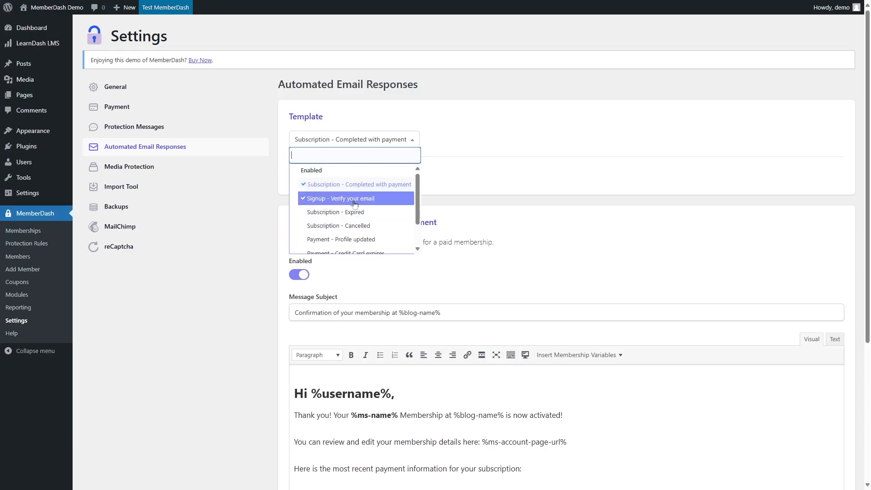
left_click(333, 204)
left_click(330, 180)
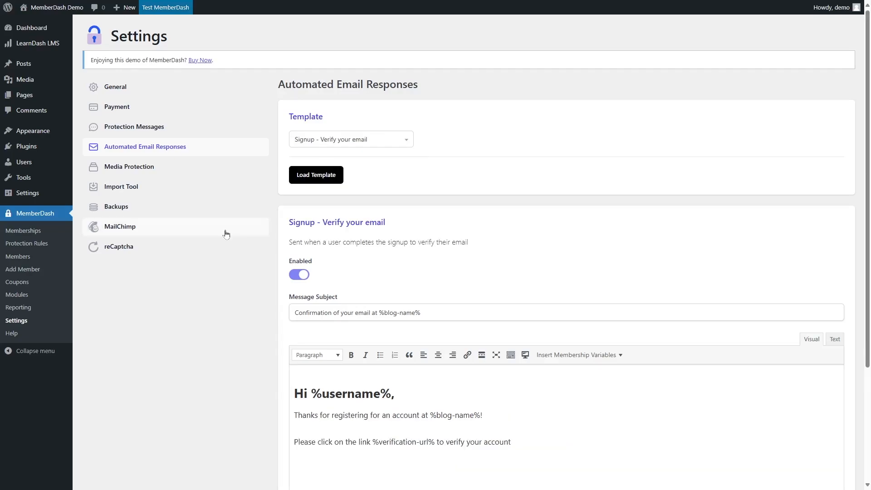
Switch the email editor between Text and Visual views and highlight the %username% variable in the greeting.
scroll(499, 219, "down", 3)
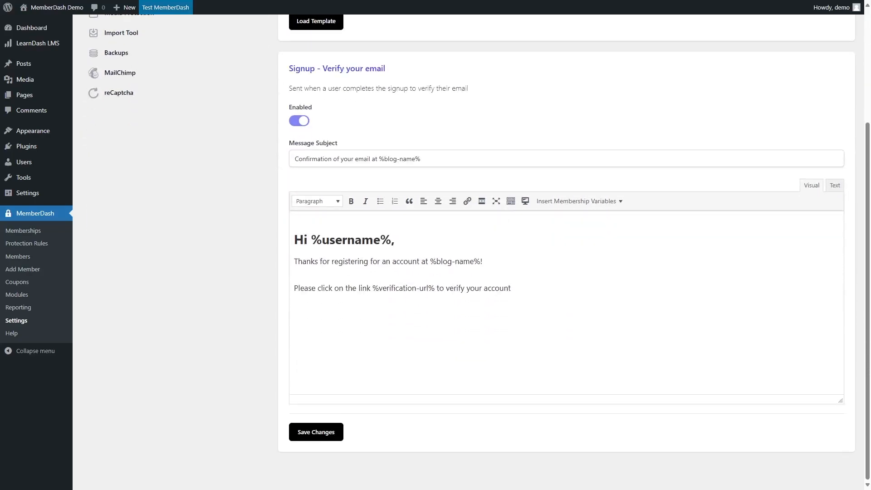
scroll(562, 296, "up", 2)
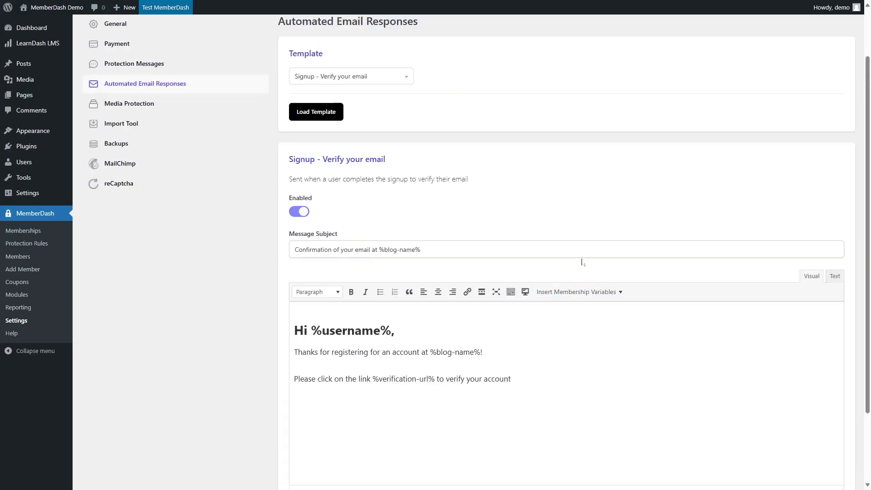
left_click(833, 276)
left_click(812, 276)
left_click_drag(295, 331, 322, 330)
left_click(380, 331)
left_click_drag(391, 330, 322, 330)
left_click_drag(380, 330, 391, 331)
left_click(321, 331)
left_click_drag(311, 331, 391, 331)
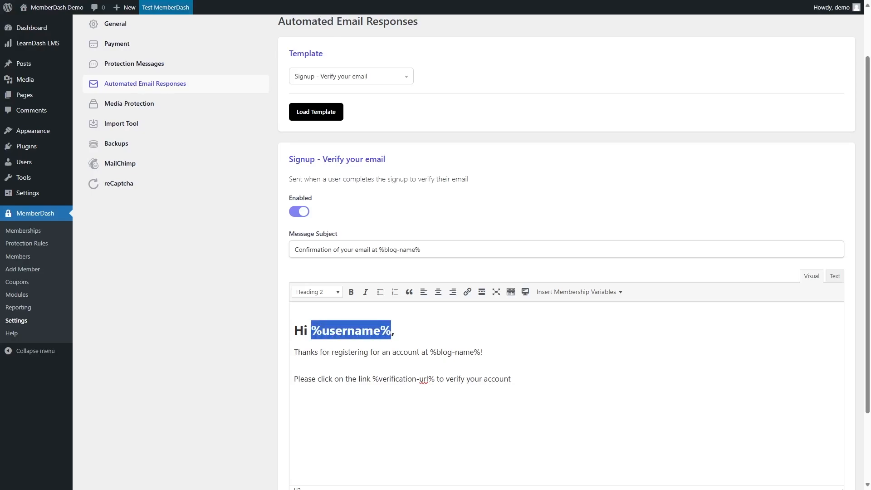
Highlight the thank-you sentence and its %blog-name% variable in the email body.
left_click(354, 352)
left_click_drag(294, 352, 427, 352)
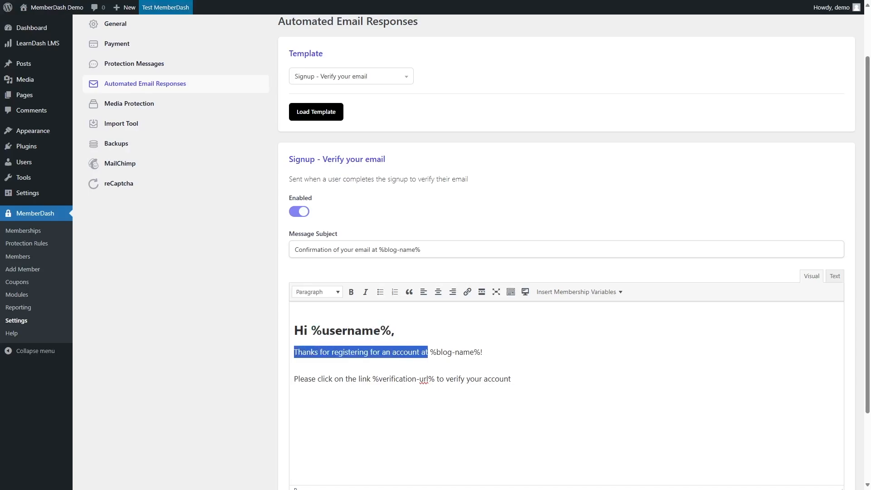
left_click(395, 331)
left_click_drag(430, 352, 480, 352)
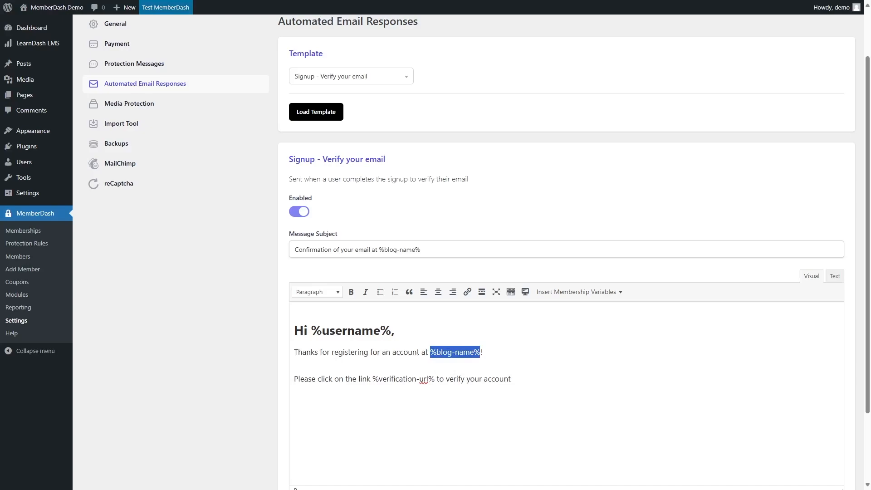
Highlight the %verification-url% variable in the email body.
left_click(362, 379)
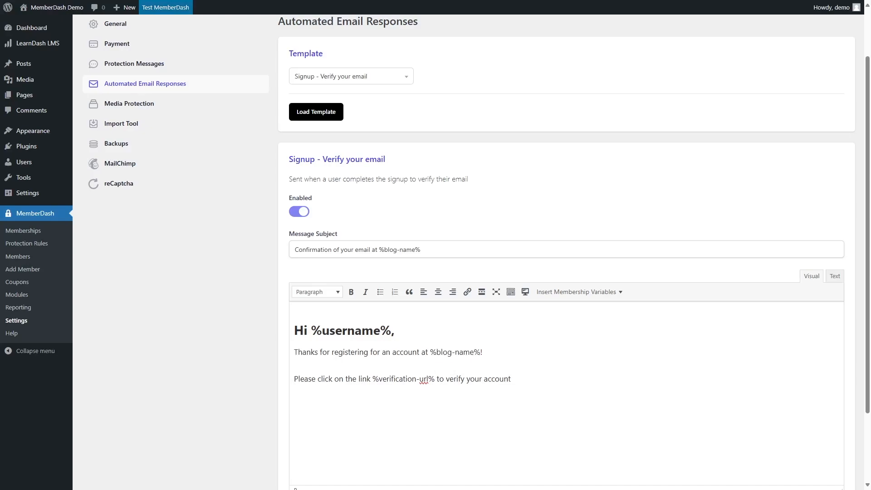
left_click_drag(373, 378, 437, 379)
left_click(458, 378)
Insert the Site: Name and Site: URL membership variables after the thank-you sentence, then delete them again.
left_click(614, 294)
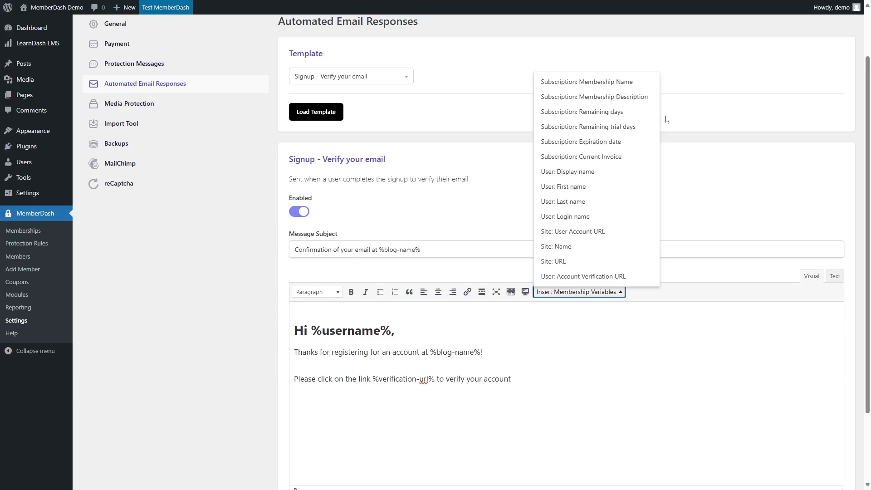
scroll(652, 129, "down", 2)
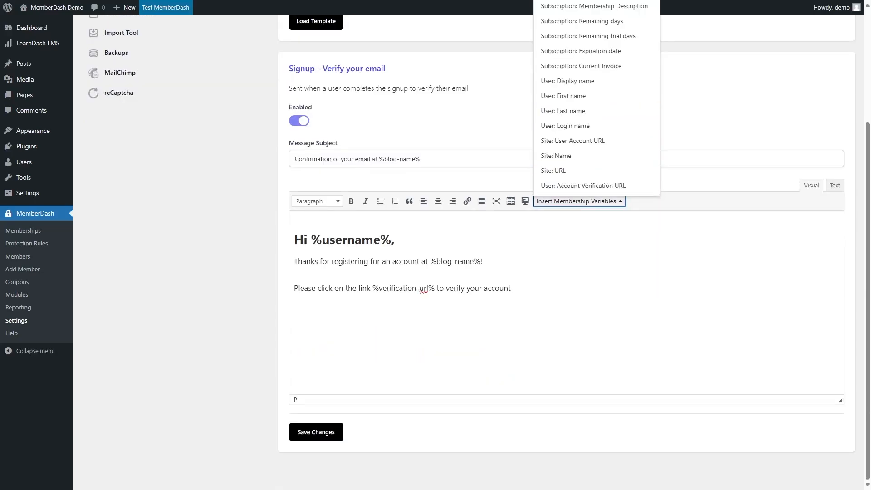
left_click(483, 261)
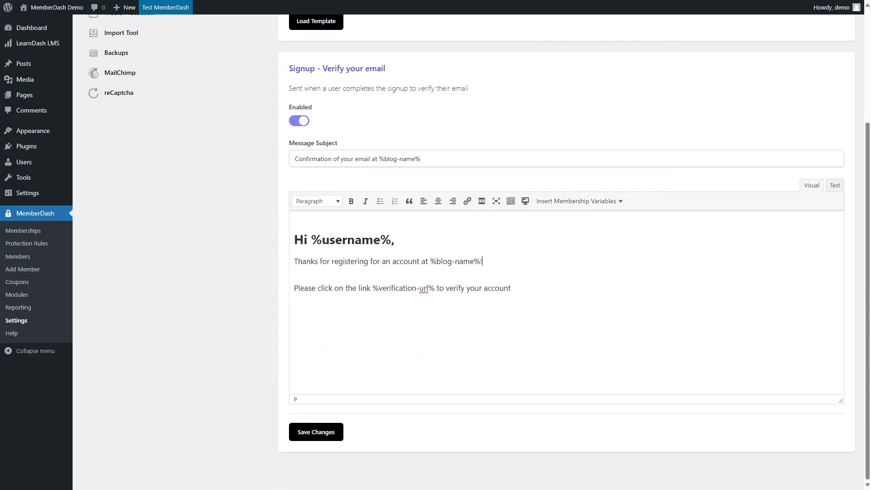
left_click(621, 201)
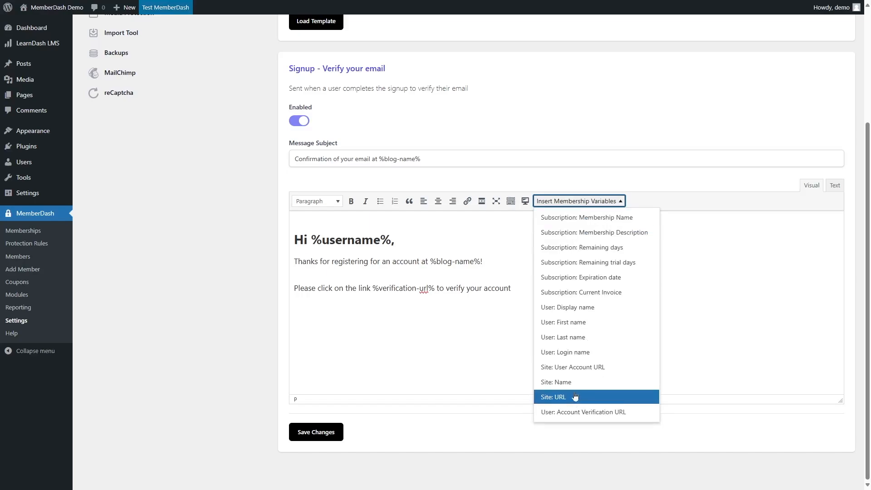
left_click(574, 382)
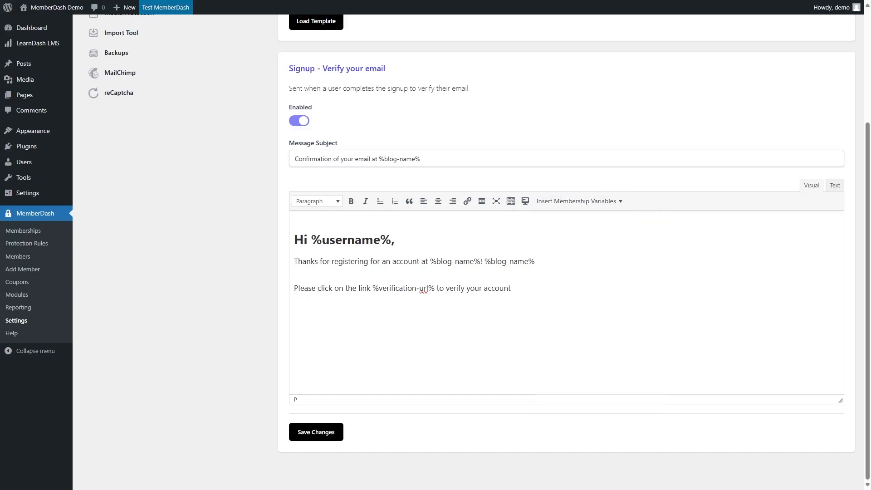
left_click(597, 202)
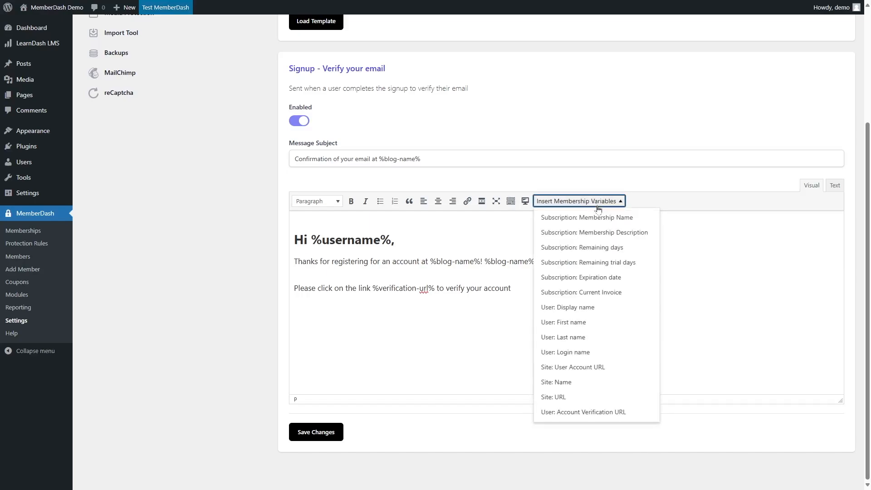
left_click(560, 398)
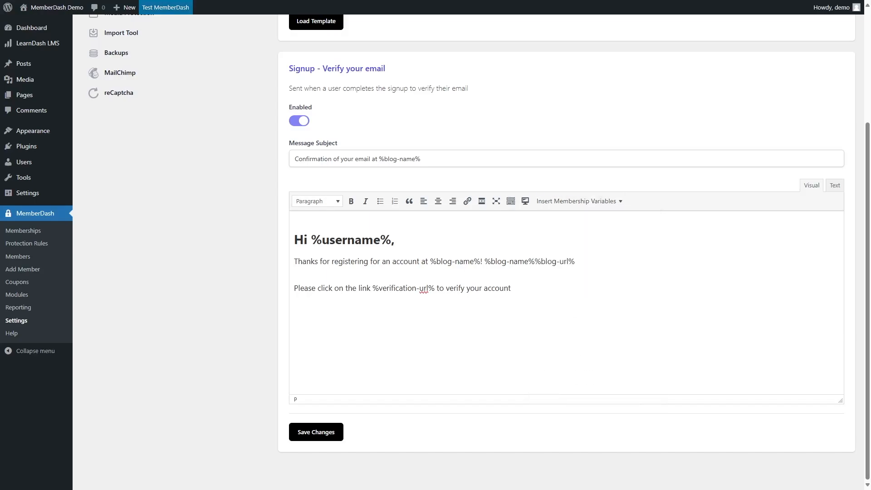
left_click_drag(575, 262, 485, 261)
key("BackSpace")
Enable the Additional Automated Messages module on the Membership Modules page.
scroll(214, 150, "up", 4)
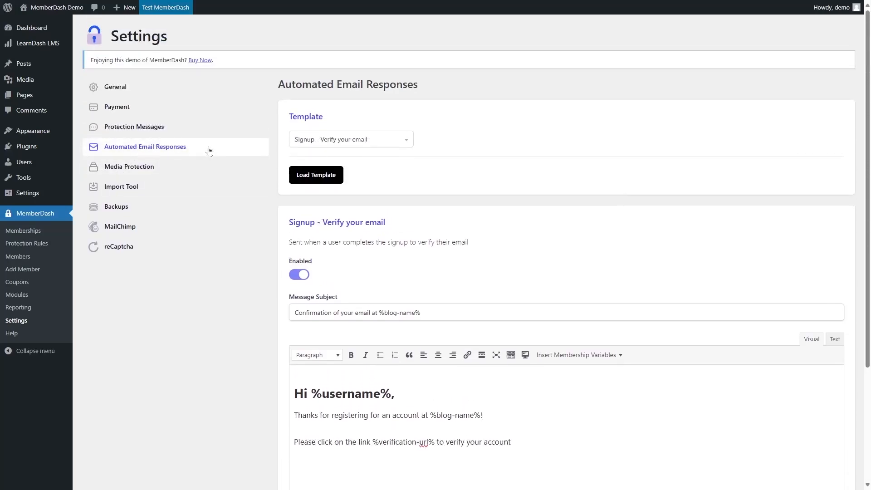
left_click(22, 298)
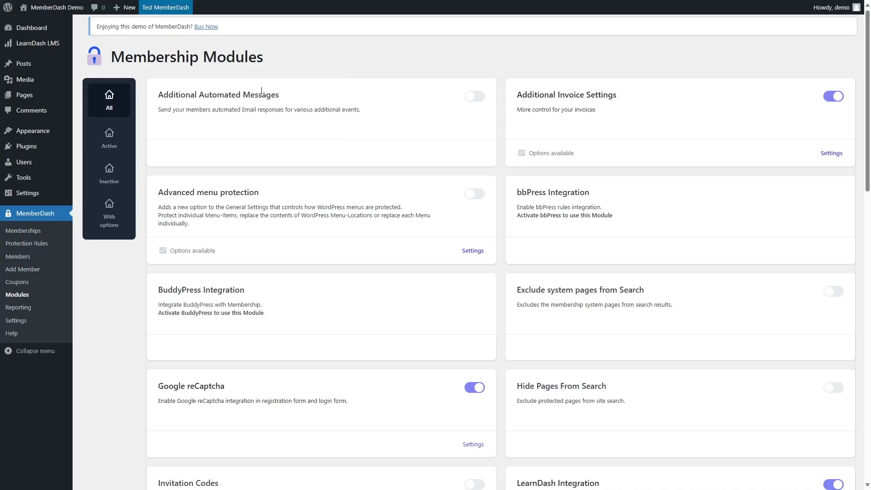
left_click(475, 96)
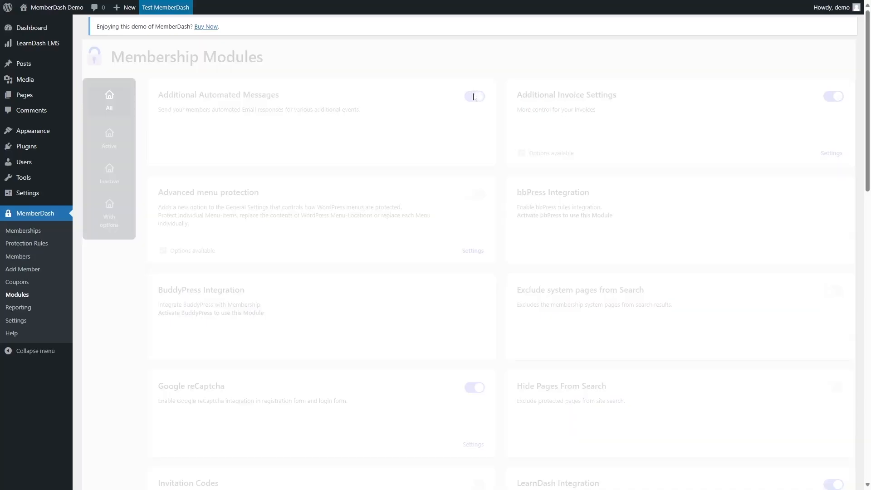
Return to Automated Email Responses and load the Signup - User account created template.
left_click(15, 321)
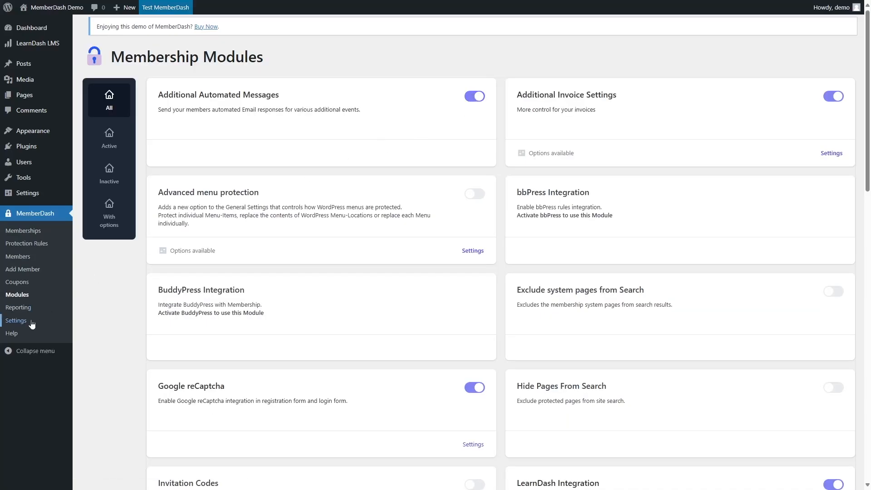
left_click(126, 151)
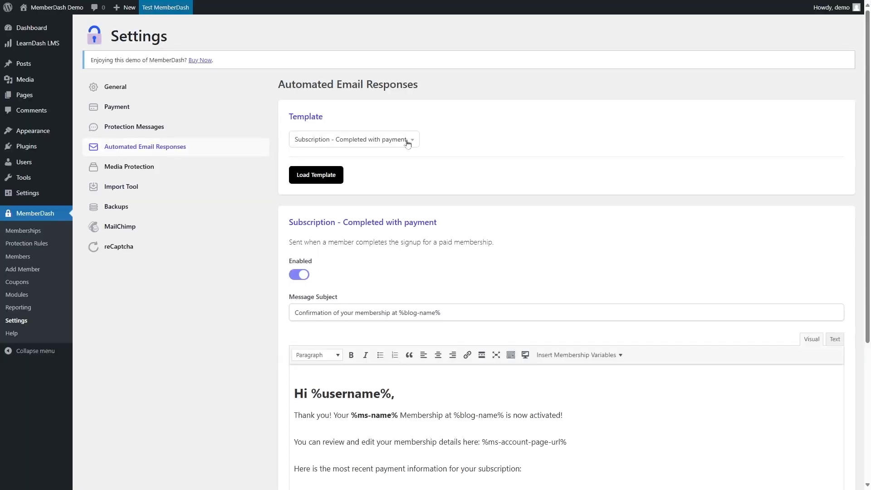
left_click(407, 139)
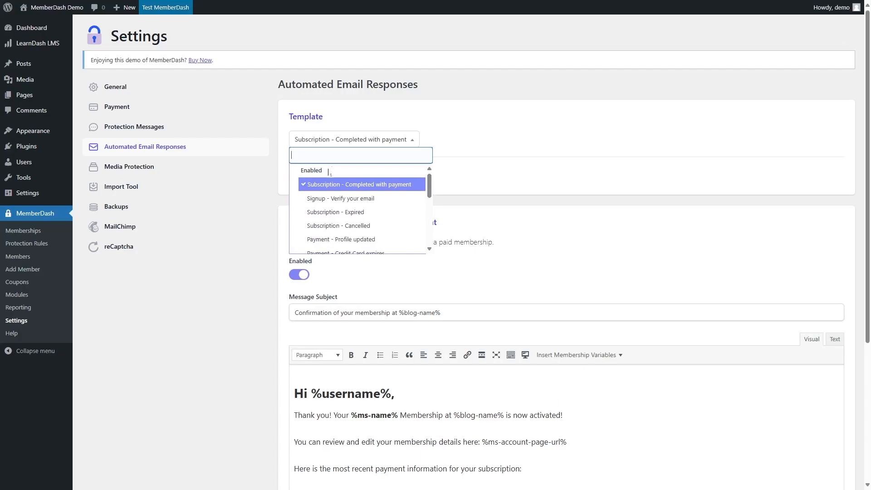
left_click_drag(430, 192, 433, 234)
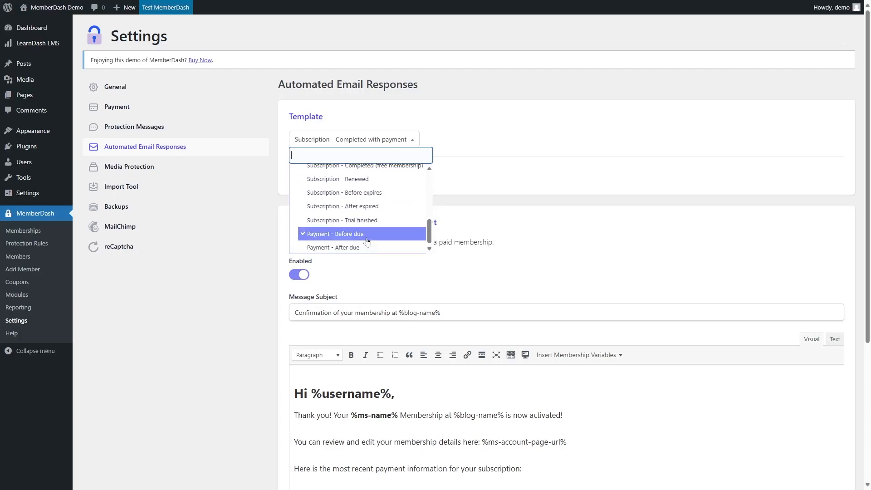
scroll(325, 227, "up", 3)
scroll(325, 226, "down", 2)
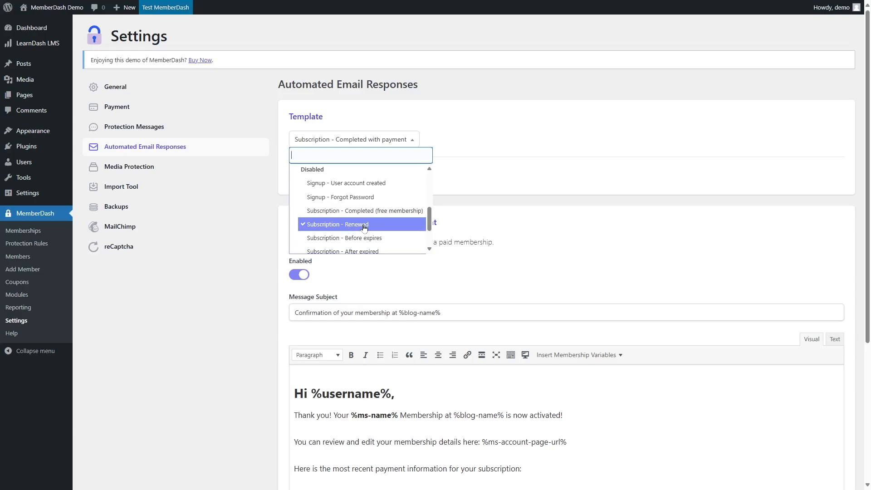
scroll(359, 213, "down", 2)
scroll(356, 227, "up", 2)
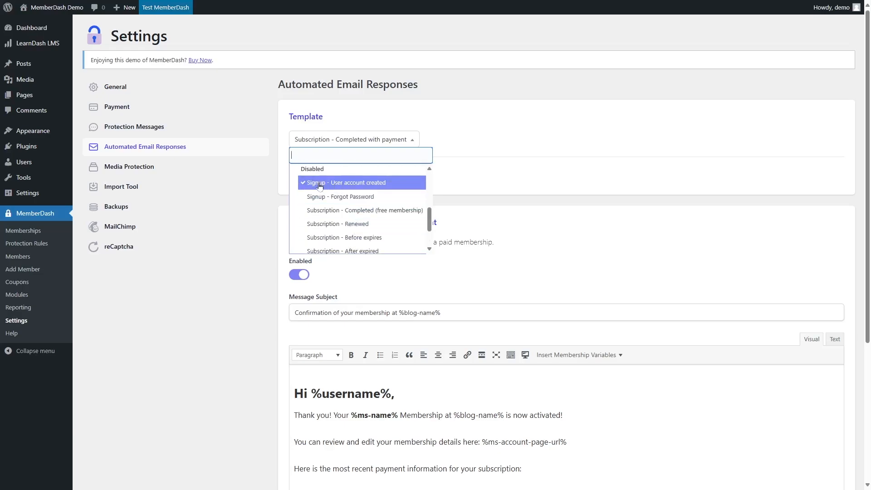
left_click(358, 184)
left_click(324, 177)
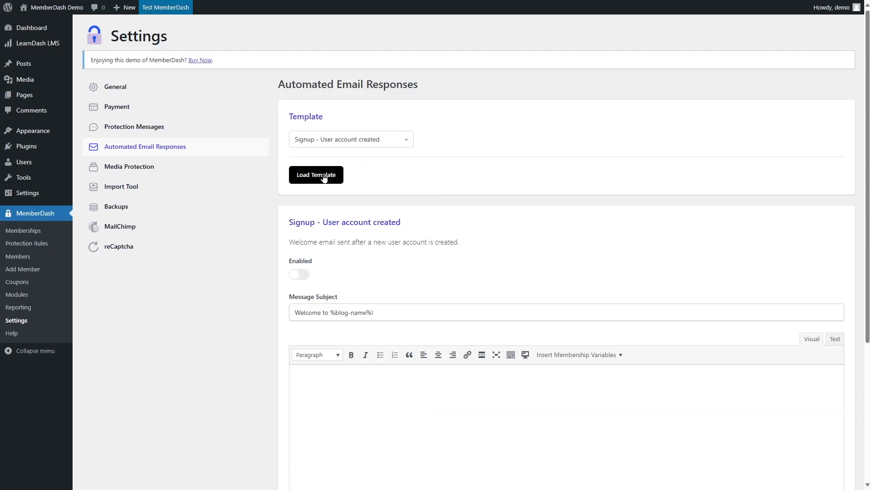
Toggle the email editor between Text and Visual views and enable the Signup - User account created email.
scroll(331, 183, "down", 3)
left_click(833, 203)
left_click(815, 204)
scroll(595, 185, "up", 3)
scroll(595, 185, "down", 3)
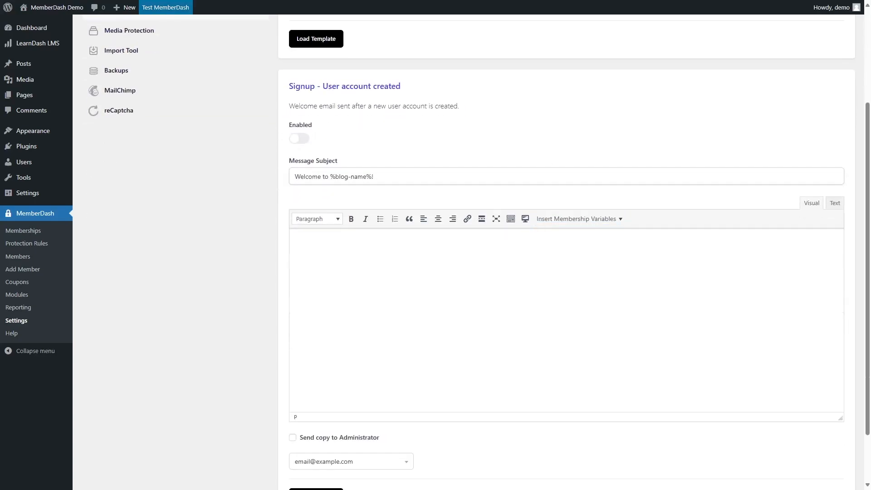
scroll(566, 254, "down", 2)
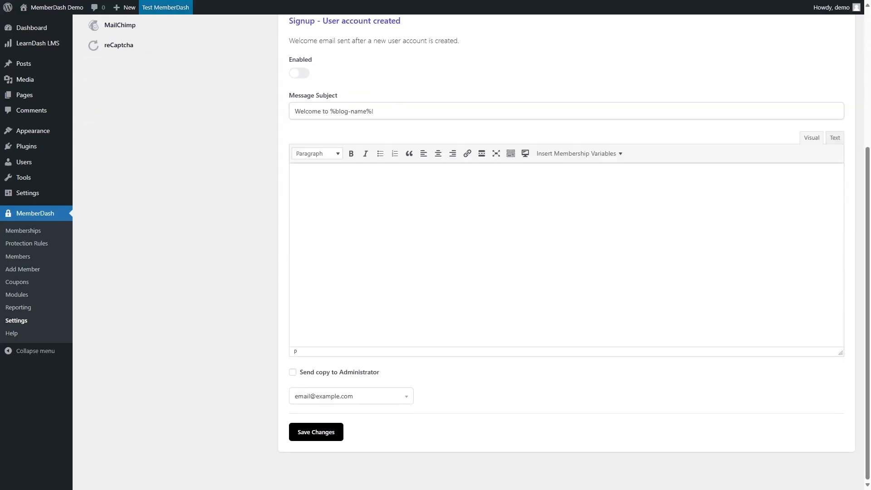
scroll(566, 254, "up", 1)
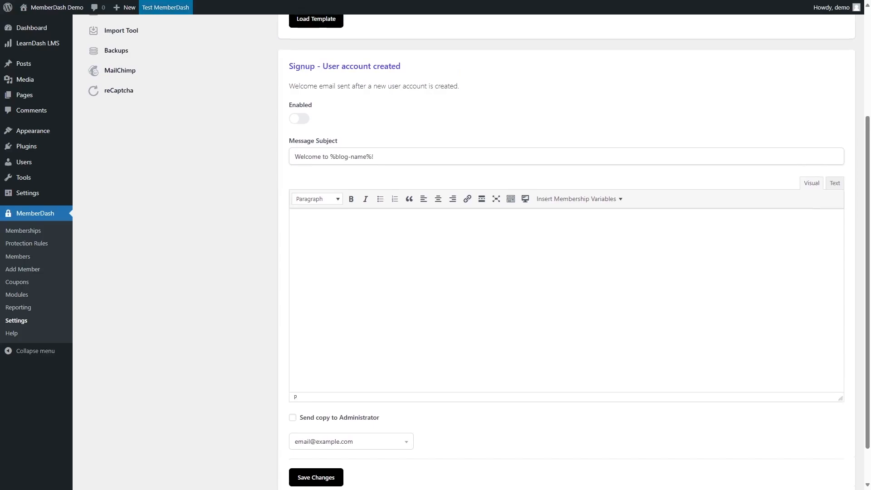
scroll(411, 234, "up", 2)
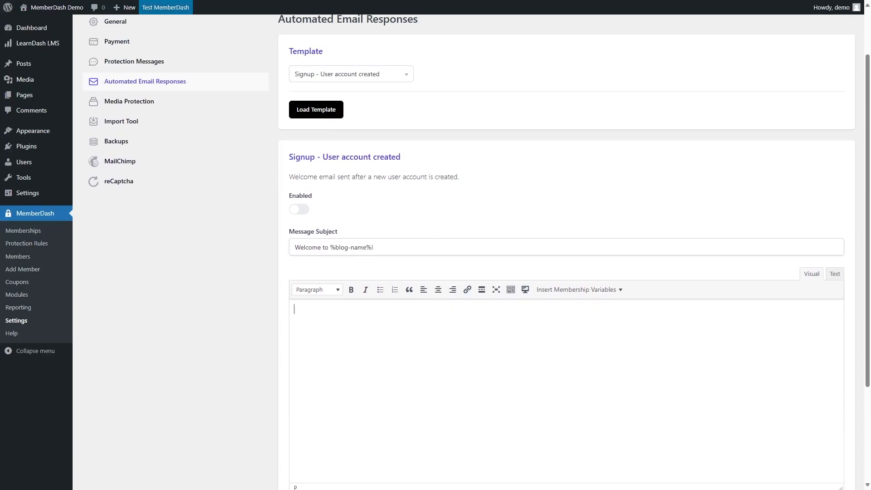
left_click(302, 212)
scroll(321, 132, "up", 2)
left_click(353, 140)
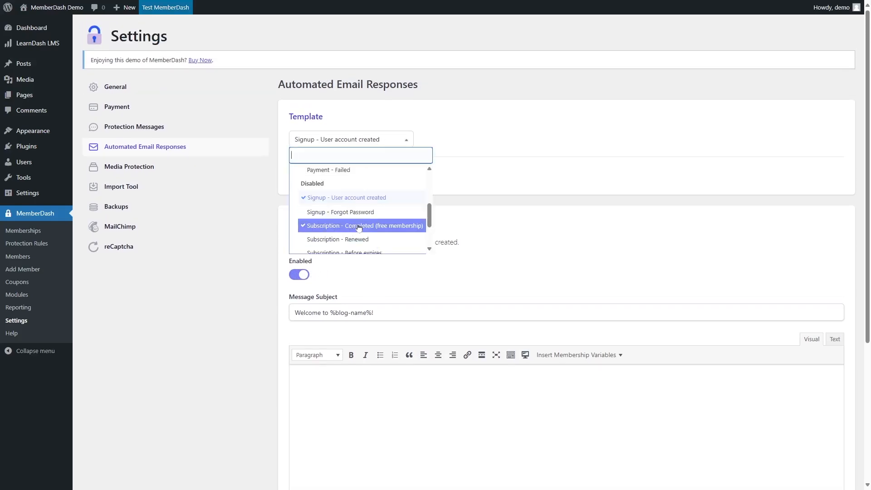
scroll(363, 236, "up", 3)
left_click(544, 150)
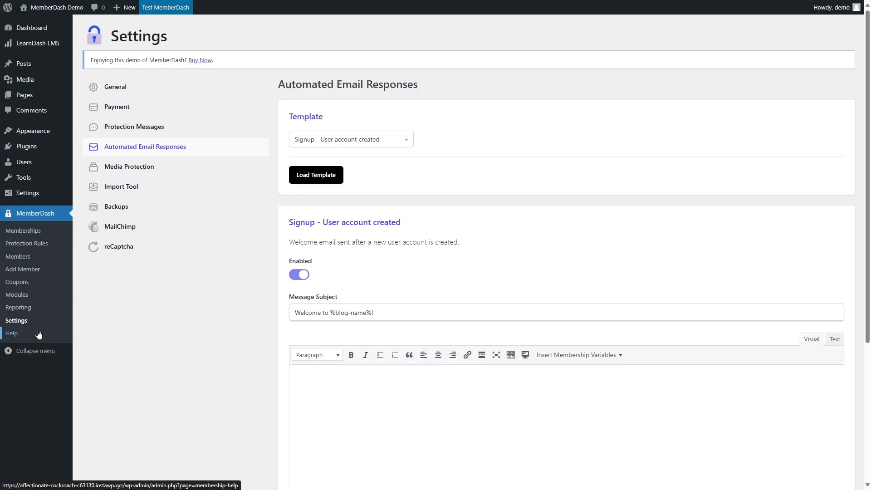
Browse the Membership Modules page.
left_click(35, 300)
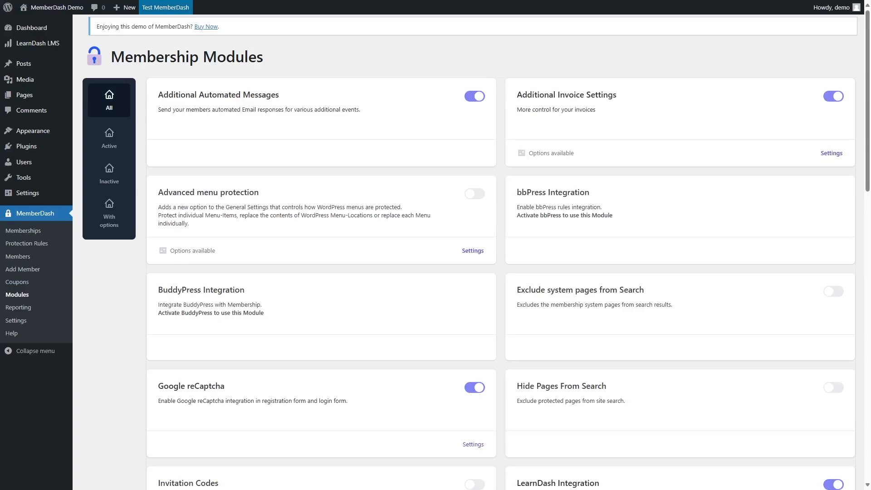
scroll(689, 168, "down", 9)
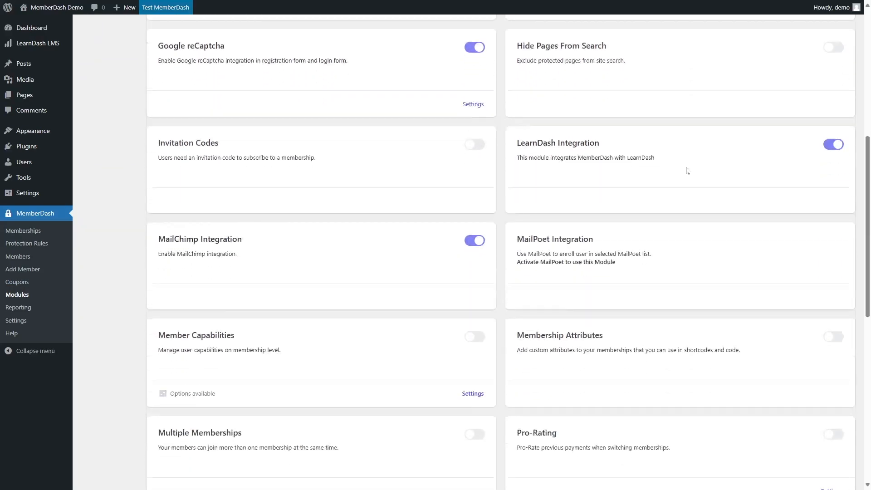
scroll(687, 170, "up", 9)
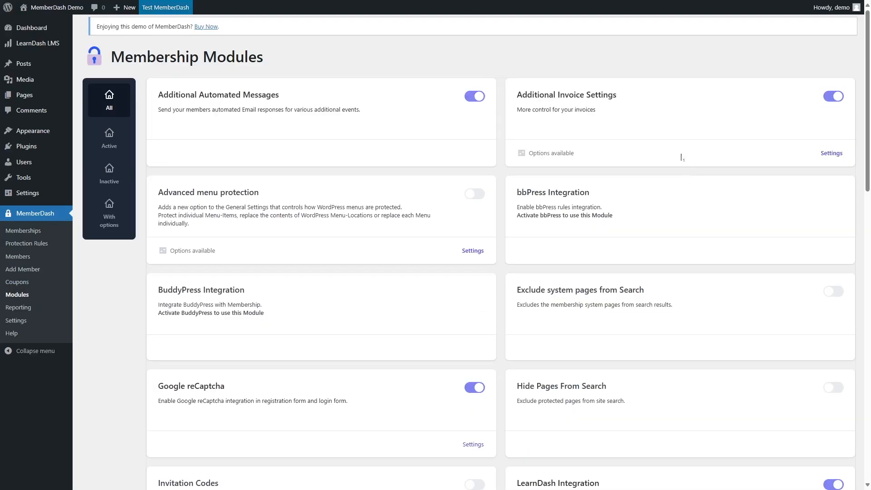
Open Reporting and apply a Custom Range date filter to the Total revenue (sales) widget.
left_click(49, 308)
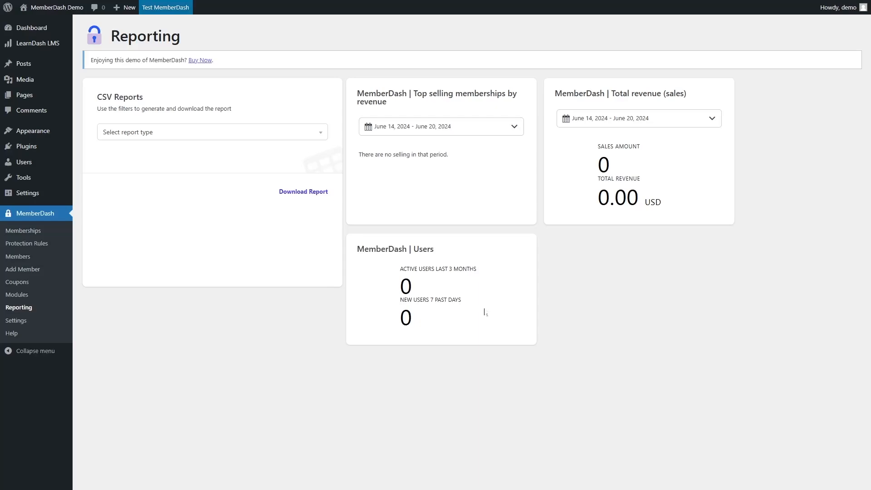
left_click(701, 123)
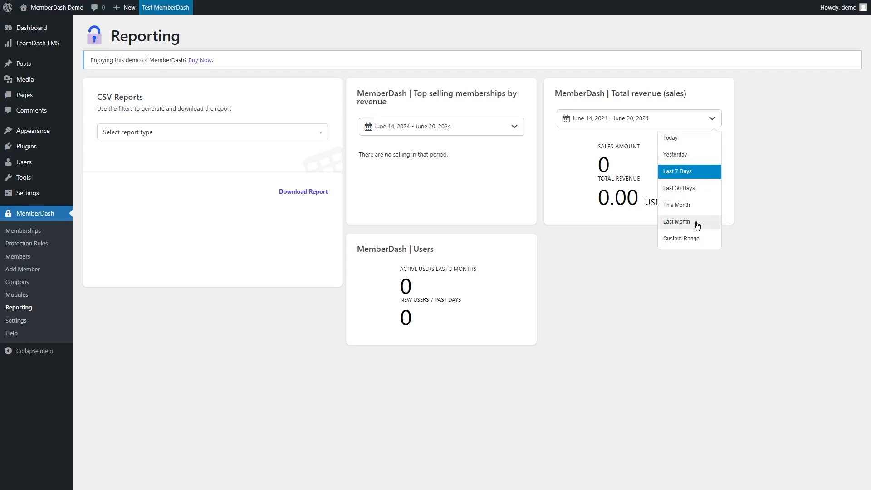
left_click(693, 239)
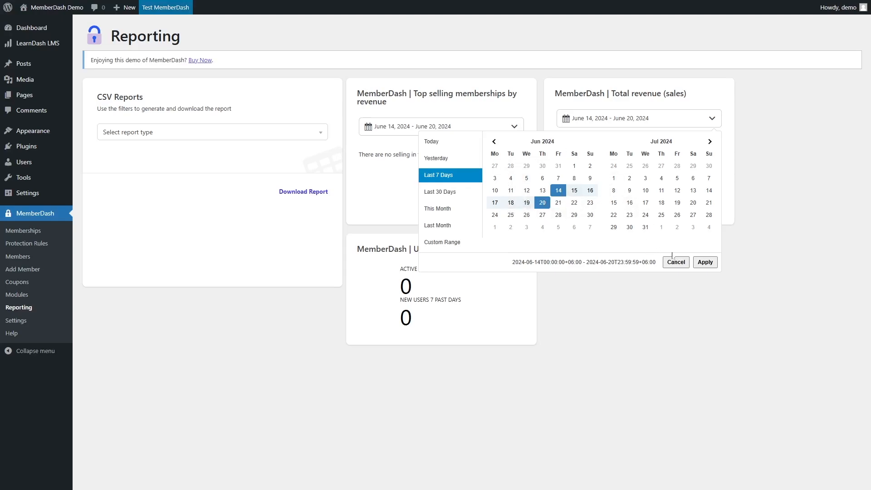
left_click(705, 262)
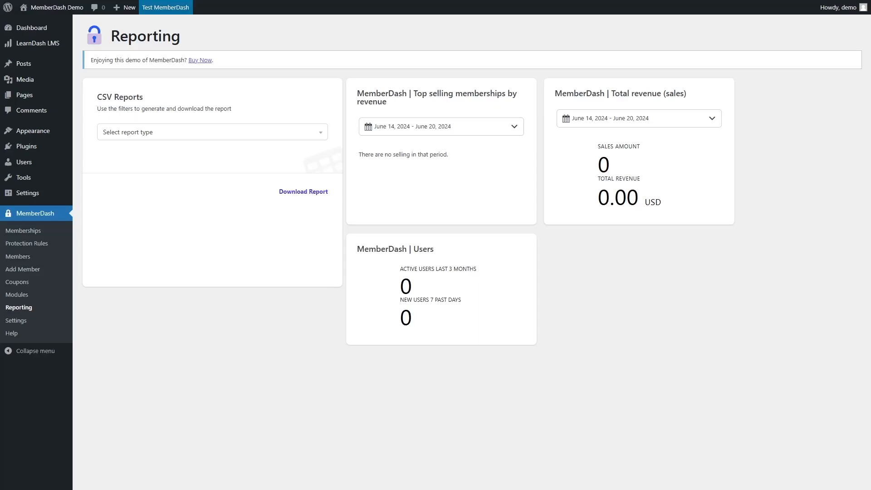
Choose the New Paying Users CSV report type and browse its membership and payment gateway filters.
left_click(145, 134)
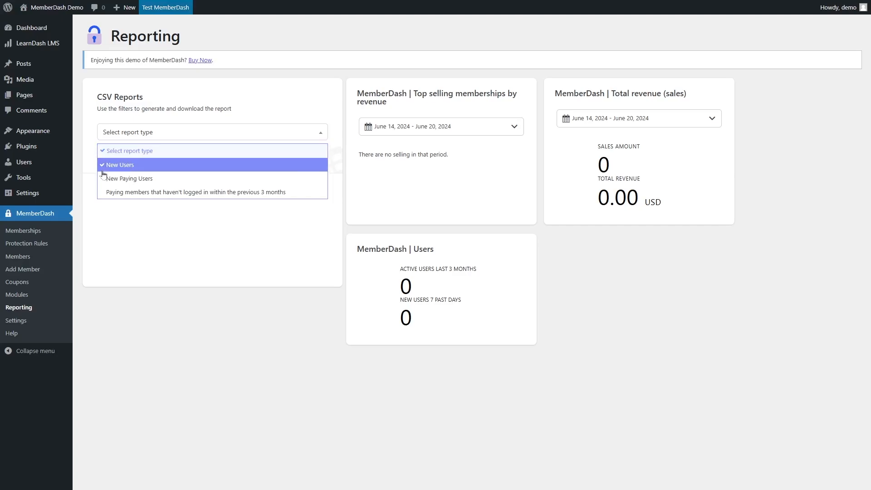
left_click(182, 181)
left_click(190, 162)
left_click(190, 163)
left_click(164, 184)
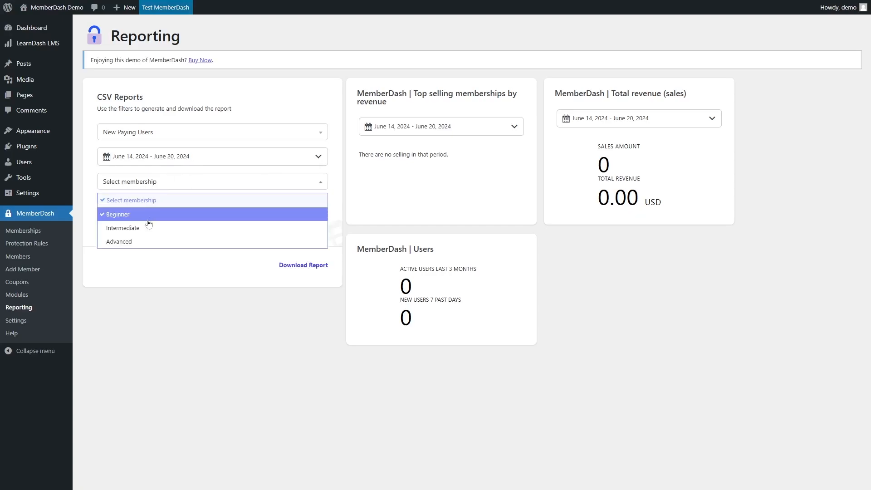
left_click(88, 205)
left_click(137, 212)
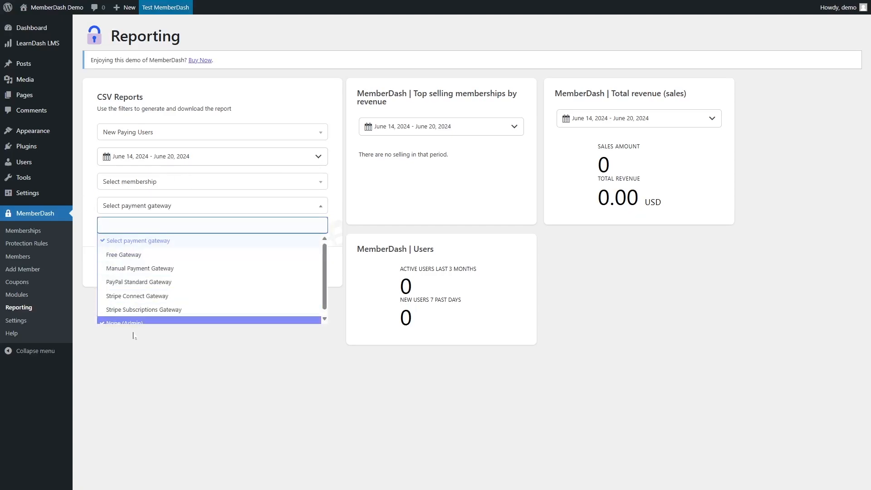
left_click(156, 360)
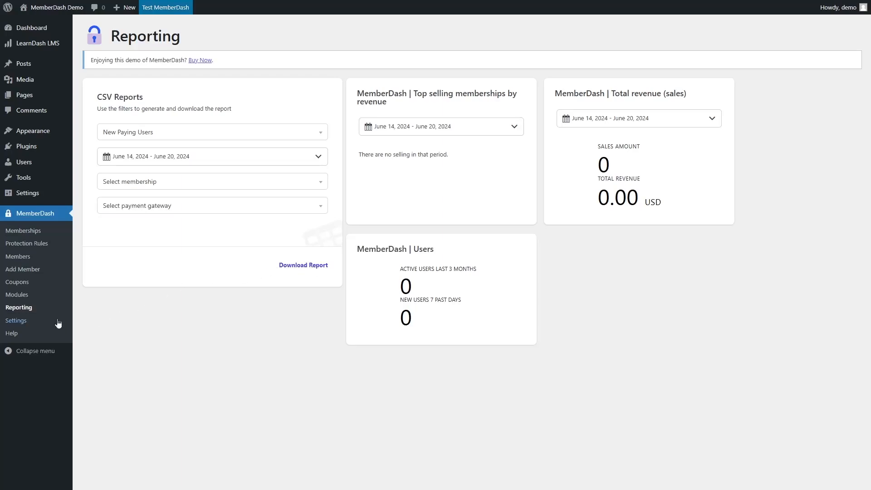
Open MemberDash Settings and review the General Settings toggles.
left_click(41, 322)
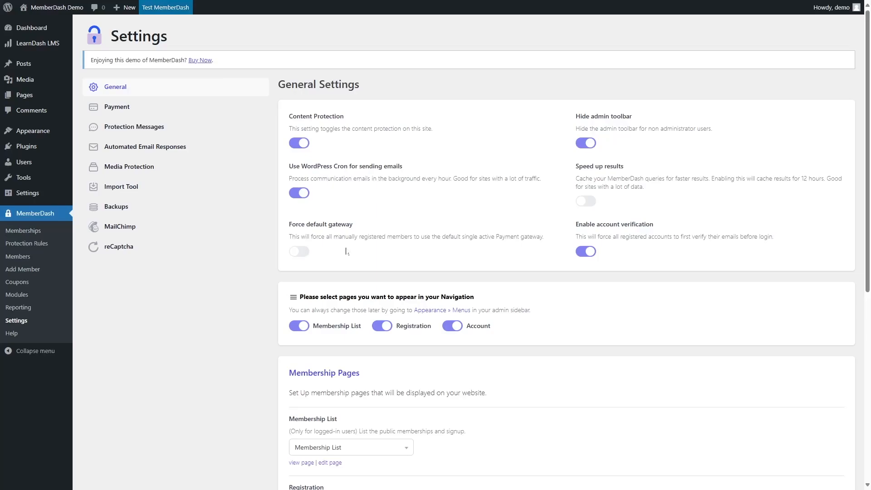
left_click(302, 251)
left_click(298, 252)
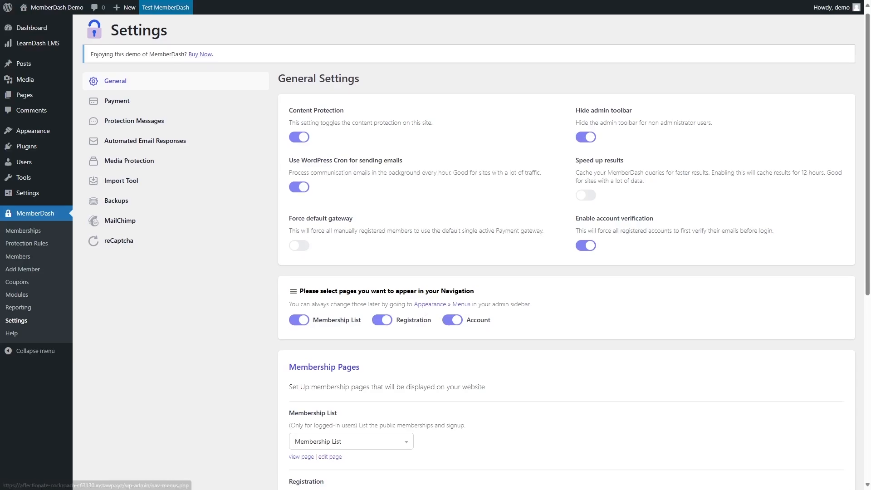
scroll(481, 254, "down", 5)
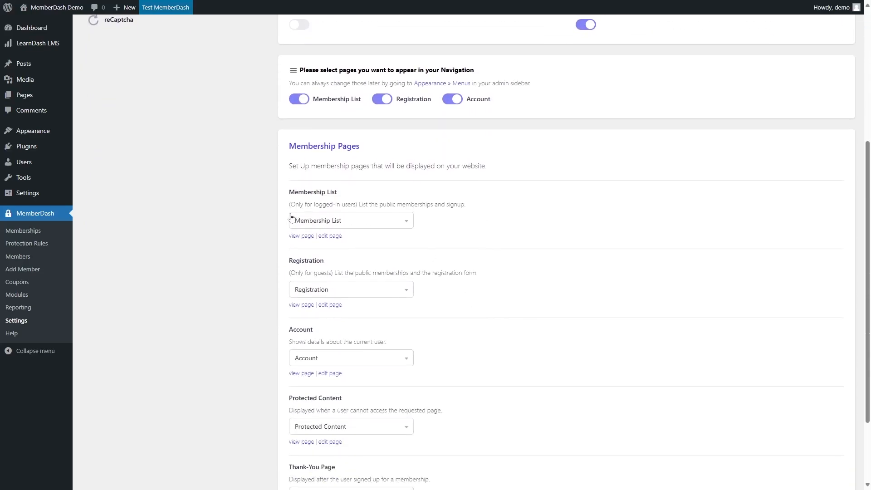
Browse the page choices for Membership List and Registration under Membership Pages.
left_click(350, 224)
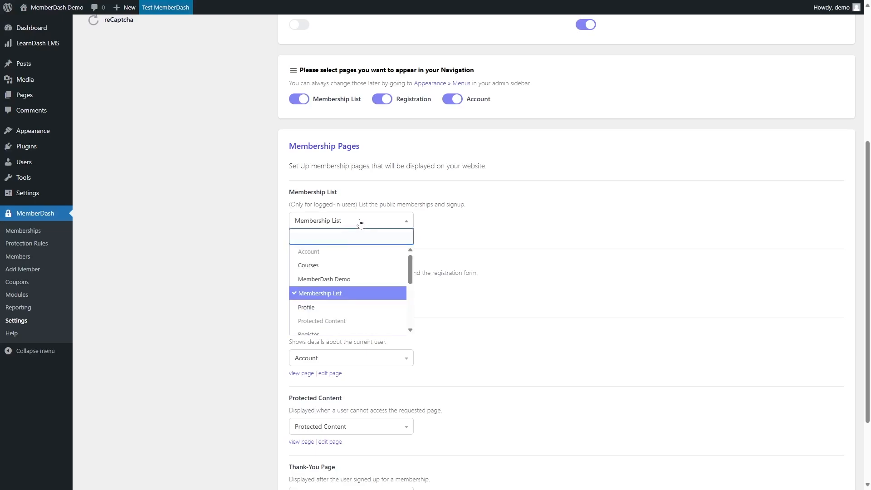
left_click(359, 222)
left_click(360, 224)
left_click(221, 284)
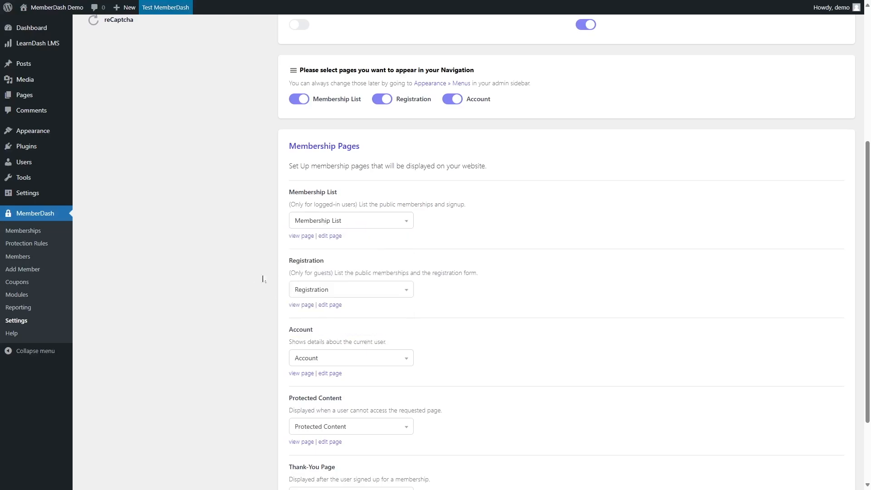
left_click(385, 291)
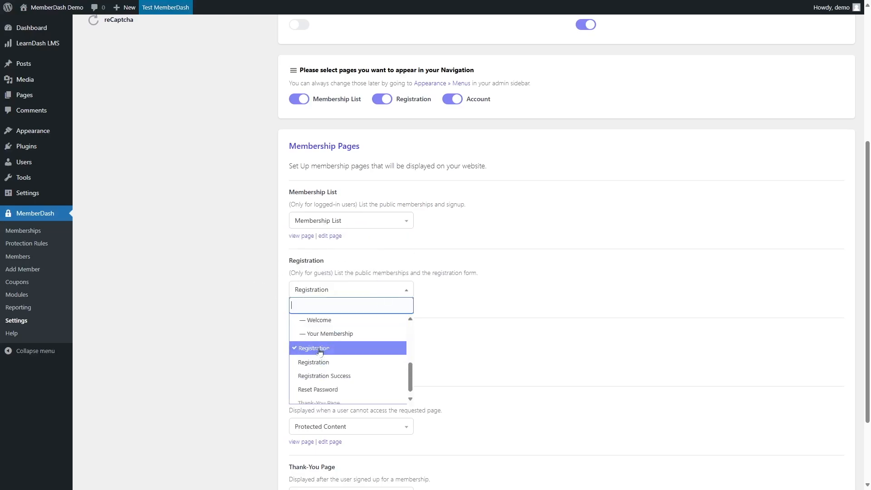
left_click(258, 343)
scroll(259, 333, "down", 2)
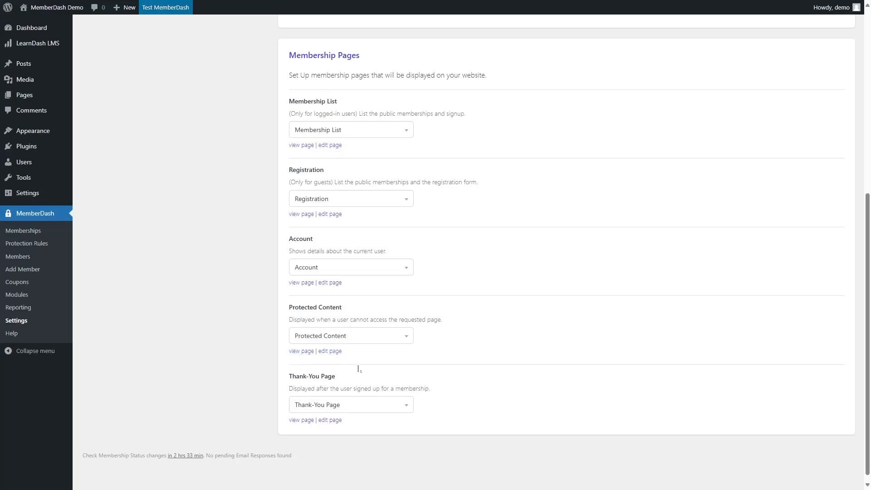
scroll(358, 354, "up", 1)
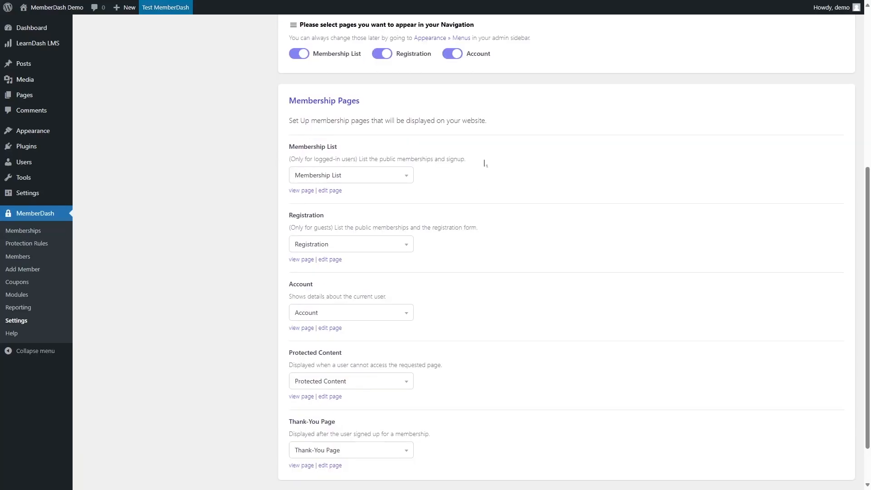
scroll(481, 181, "up", 2)
scroll(469, 349, "down", 1)
scroll(472, 345, "down", 2)
scroll(466, 324, "up", 2)
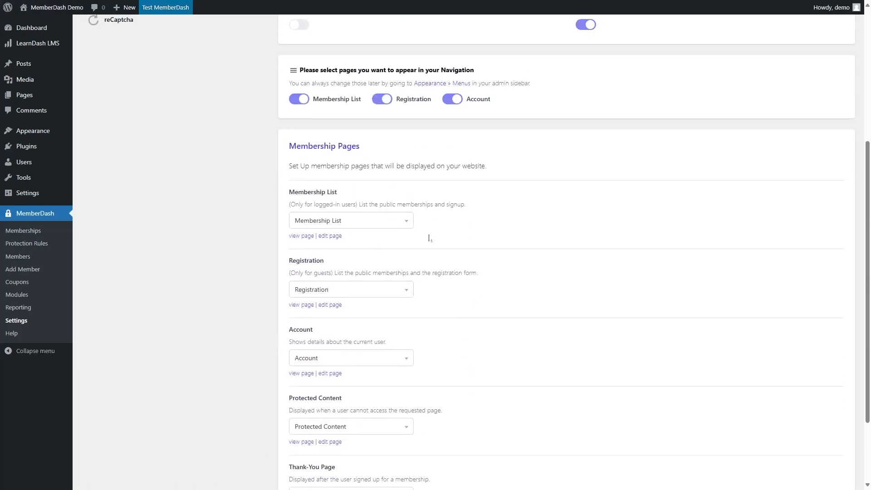
scroll(480, 346, "up", 5)
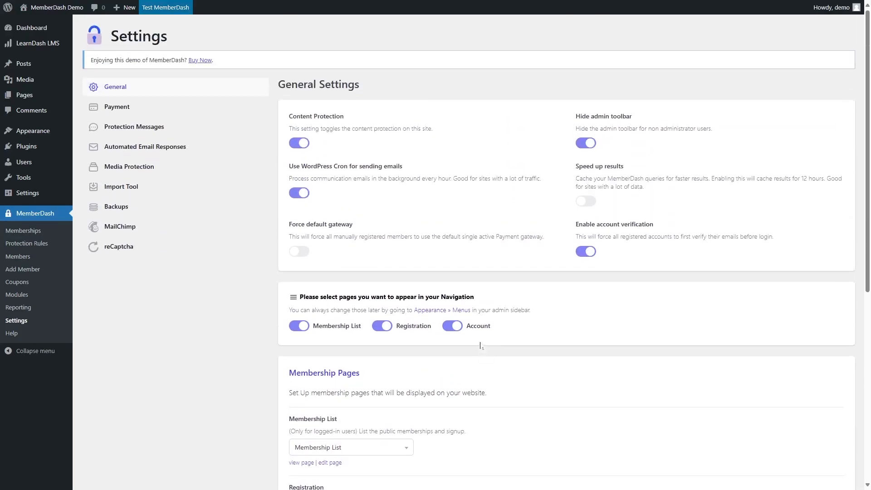
Open the Payment settings and review the payment currency list and company billing fields.
left_click(105, 109)
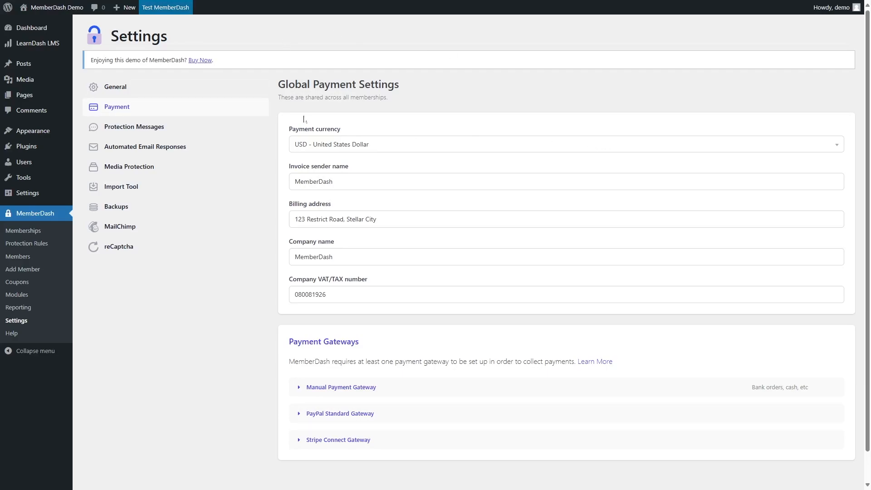
left_click(311, 144)
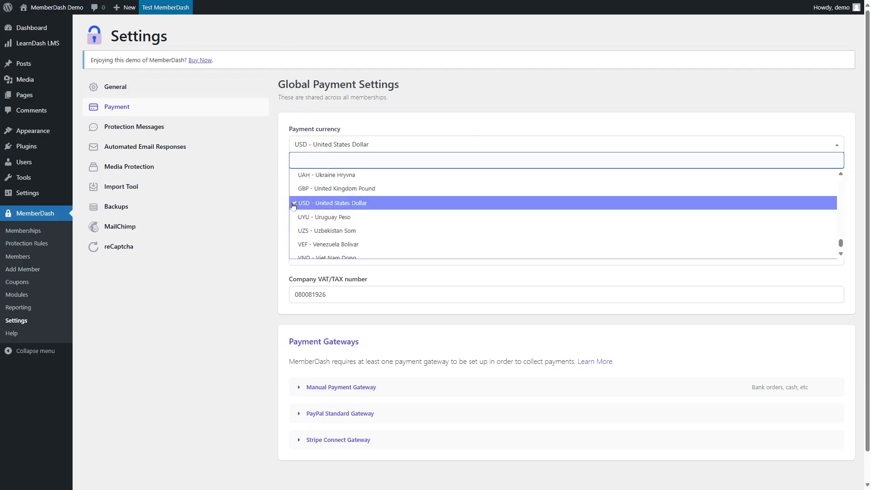
left_click(271, 237)
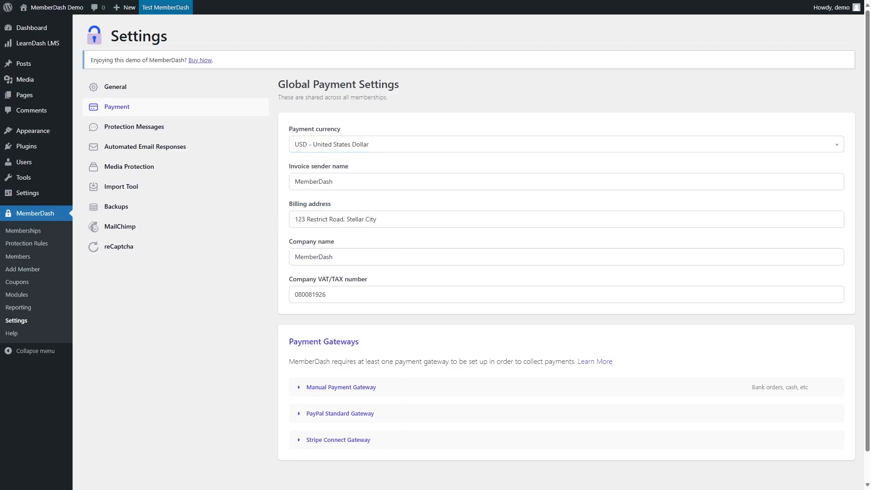
mouse_move(338, 181)
left_mouse_down()
mouse_move(292, 182)
mouse_move(337, 182)
left_mouse_up()
left_click(235, 310)
left_click(345, 219)
left_click_drag(335, 257, 313, 257)
left_click(330, 294)
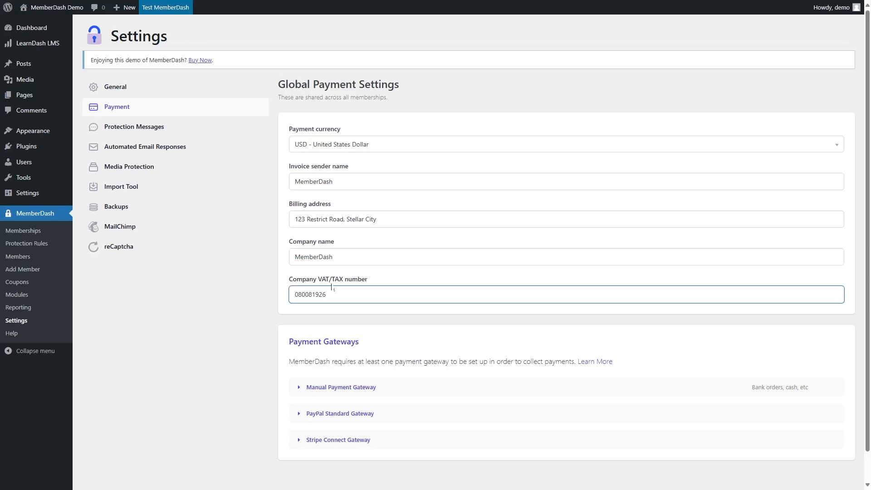
Expand the Manual Payment Gateway section and select its Payment Info box.
scroll(381, 292, "down", 1)
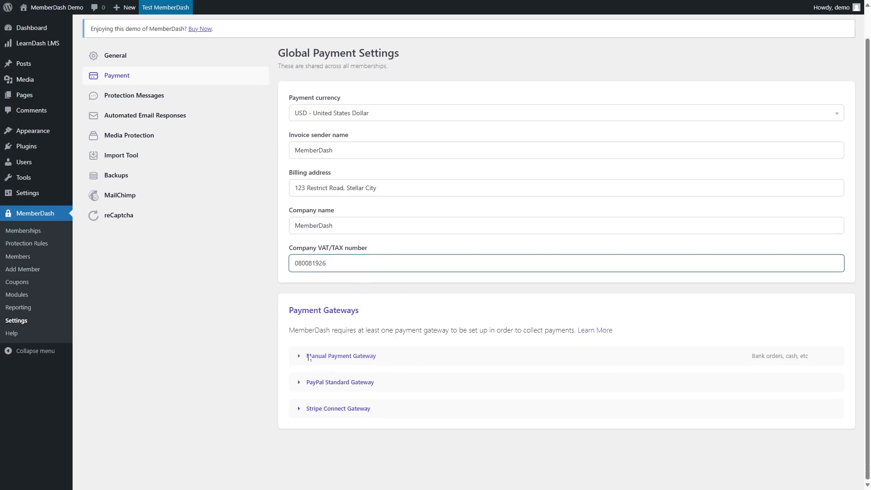
left_click(318, 300)
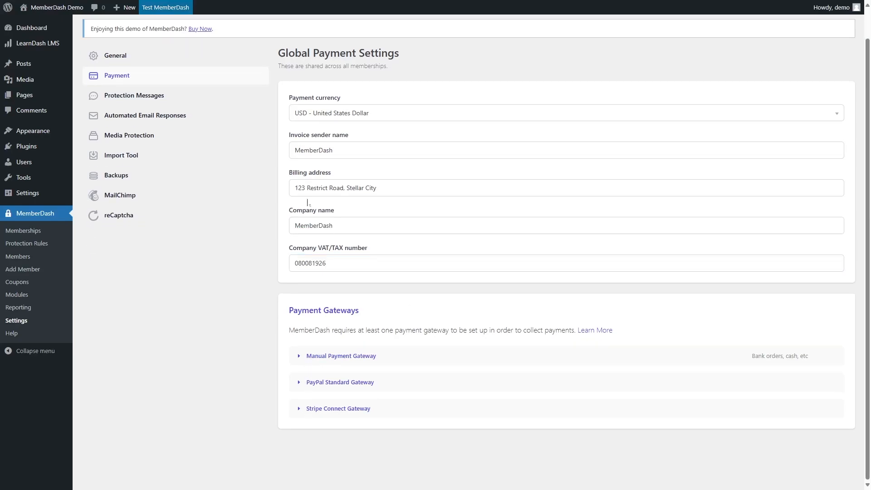
left_click(301, 357)
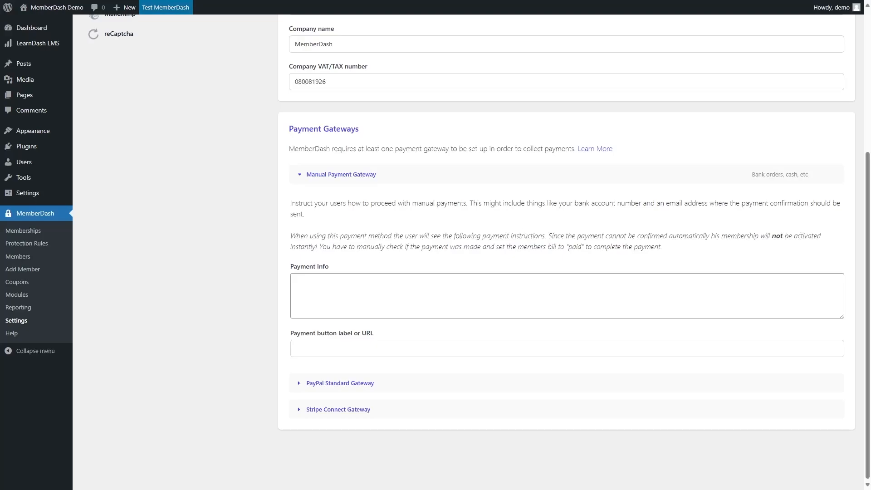
left_click(298, 282)
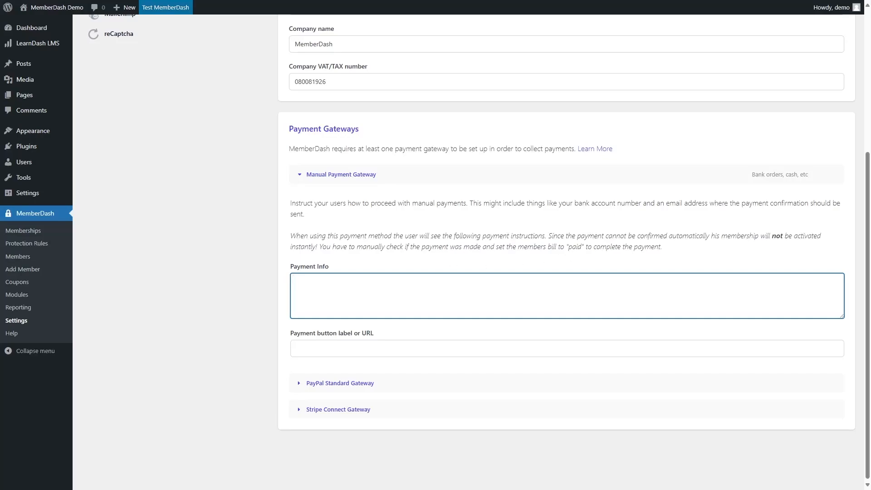
Open the Members list and view a member's subscription profile, then close it.
left_click(25, 259)
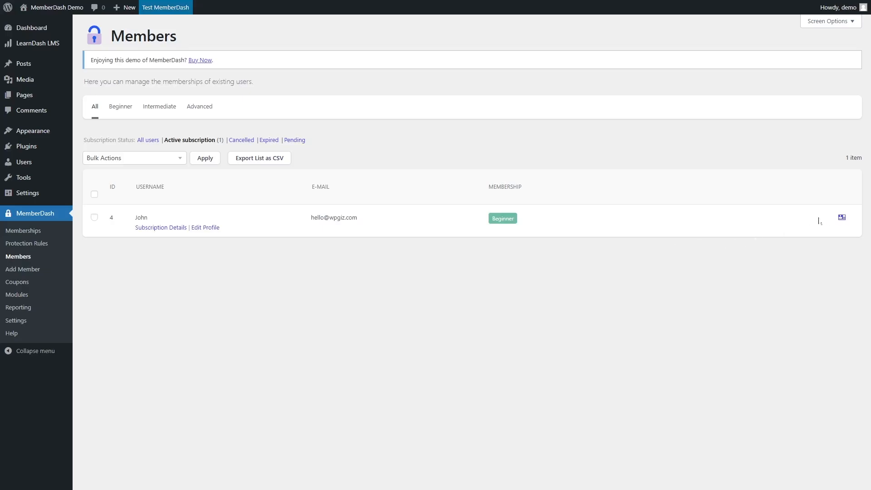
left_click(841, 218)
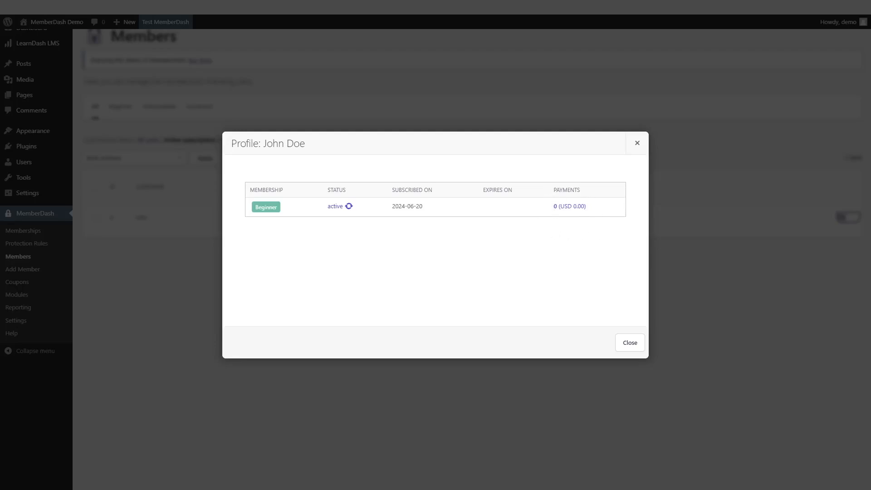
left_click(631, 346)
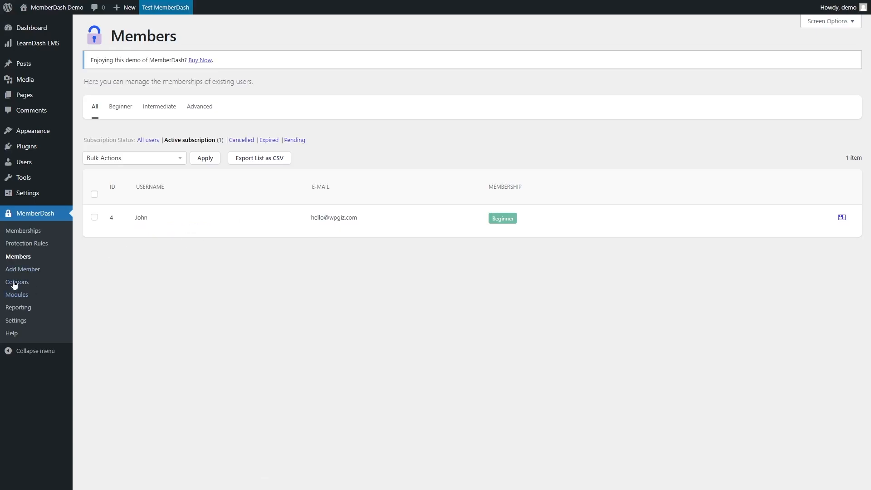
Return to the Payment settings and expand and collapse the Manual Payment Gateway section.
left_click(26, 320)
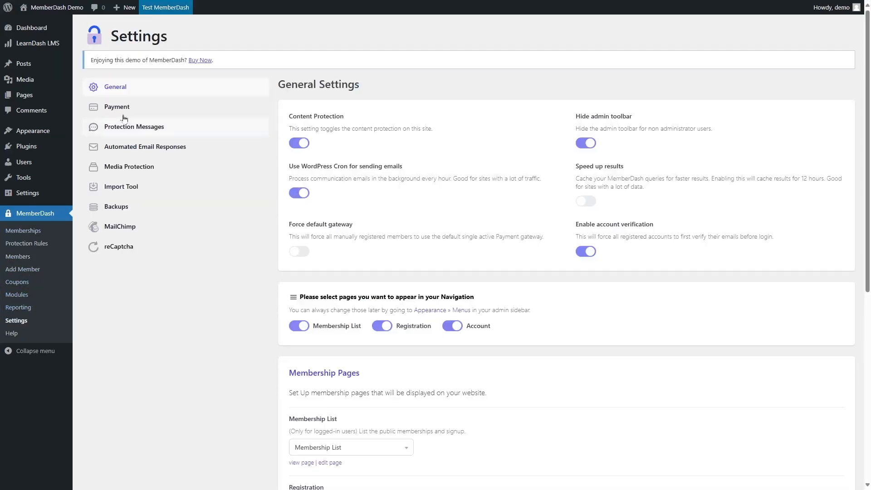
left_click(122, 107)
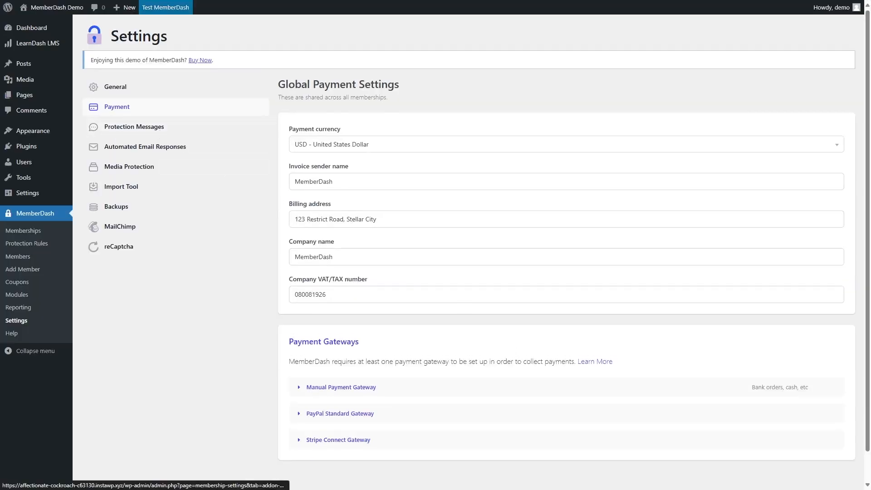
scroll(293, 345, "down", 1)
left_click(298, 357)
scroll(298, 357, "down", 4)
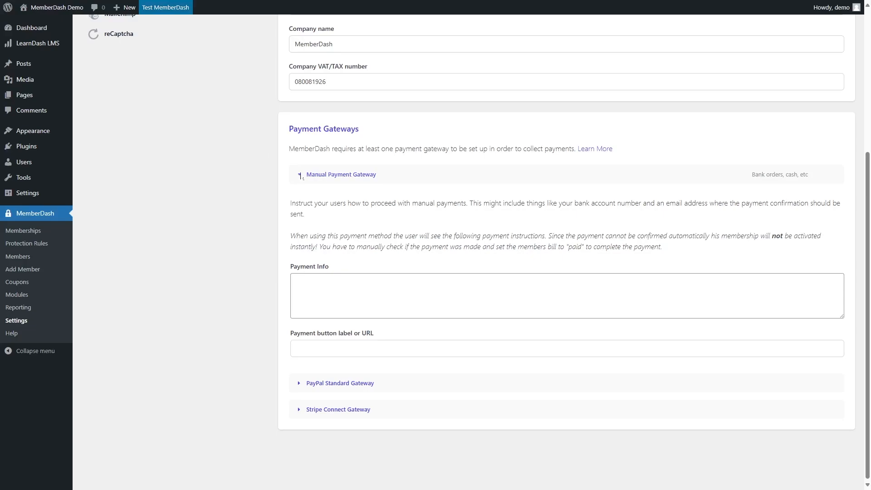
left_click(346, 176)
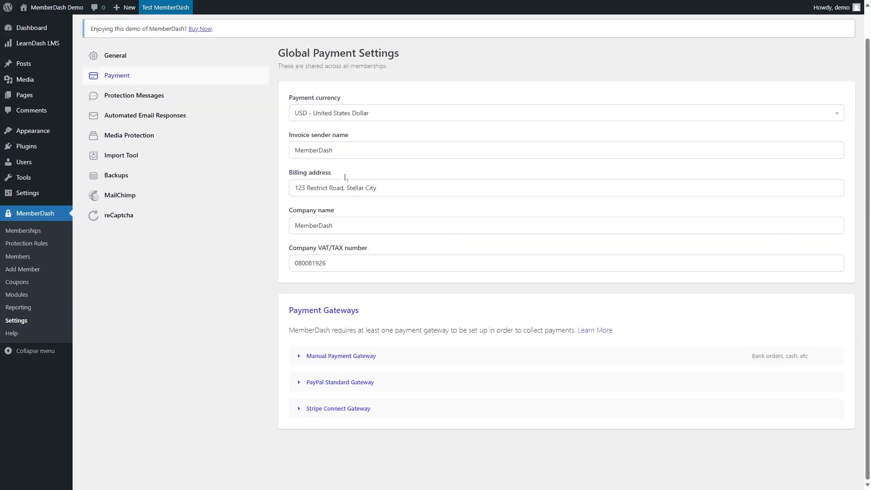
Expand the PayPal Standard Gateway and browse its PayPal Site and PayPal Mode options.
left_click(299, 383)
scroll(366, 345, "down", 6)
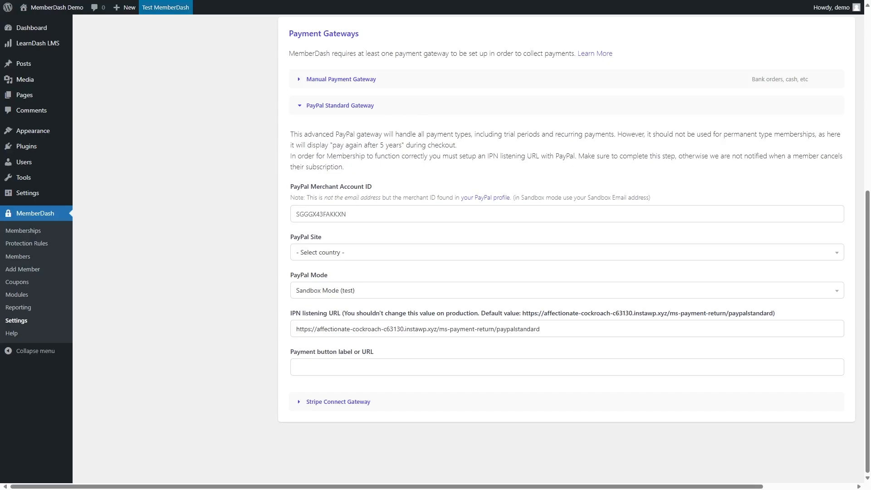
left_click(345, 252)
left_click(257, 249)
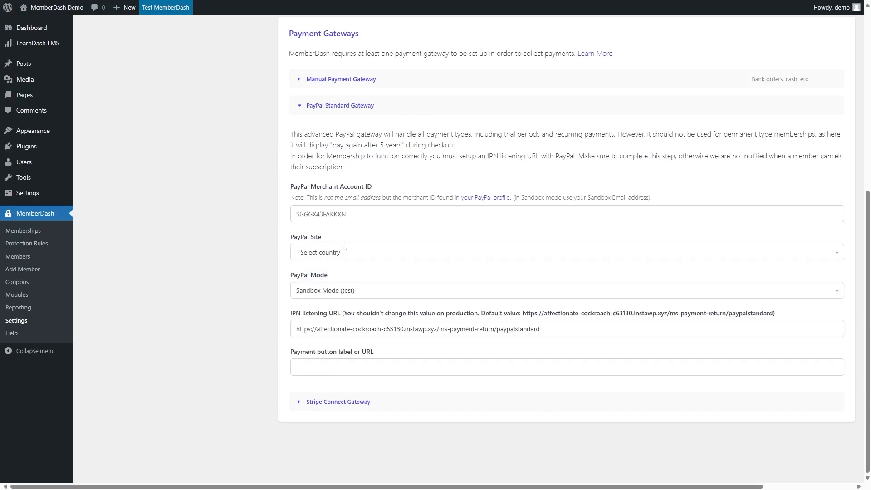
left_click(314, 253)
scroll(318, 325, "down", 1)
left_click(241, 307)
left_click(299, 290)
left_click(301, 288)
left_click(348, 106)
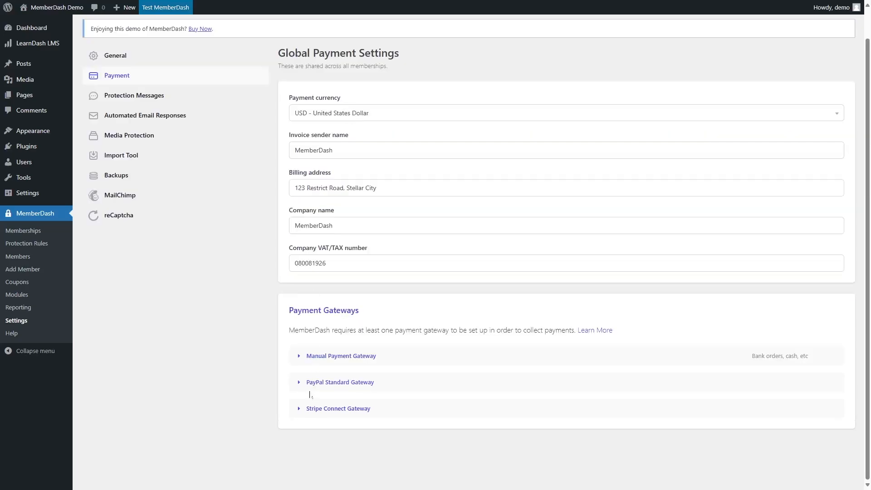
Expand the Stripe Connect Gateway and Manual Payment Gateway sections to review their settings.
left_click(300, 410)
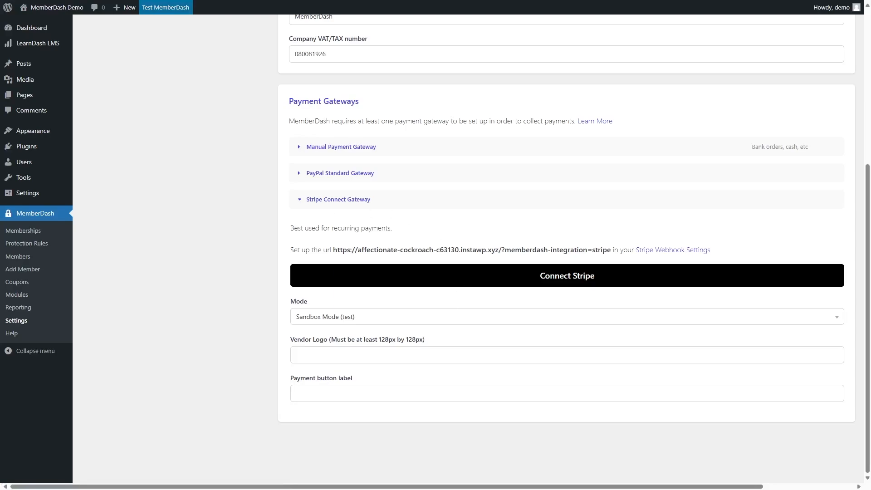
left_click(299, 205)
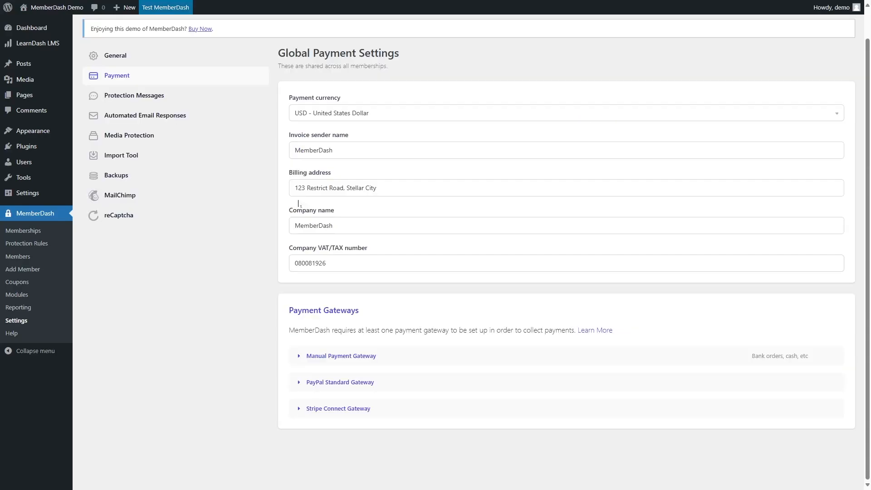
left_click(299, 356)
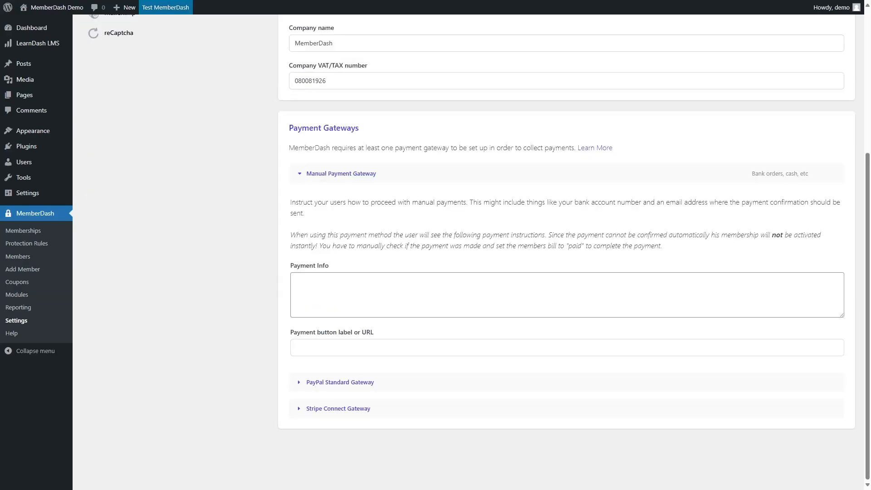
left_click(301, 174)
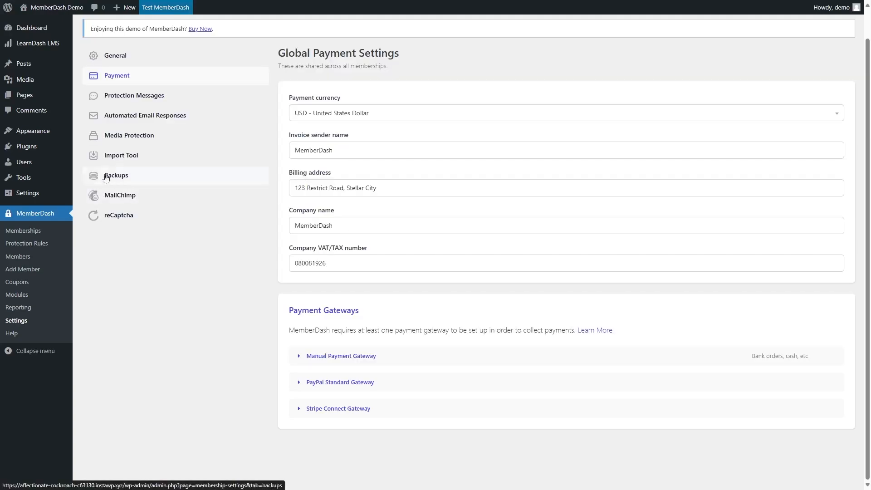
Open the Advanced membership for editing and view its Membership Type options.
left_click(36, 233)
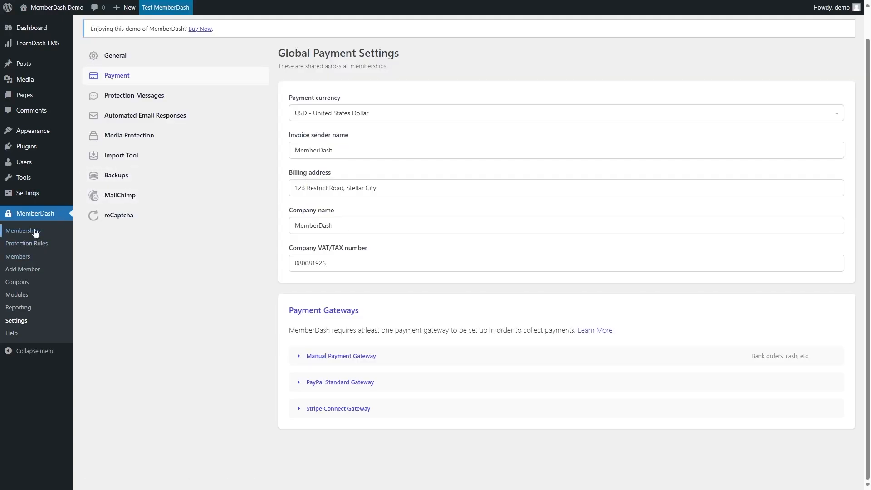
mouse_move(192, 243)
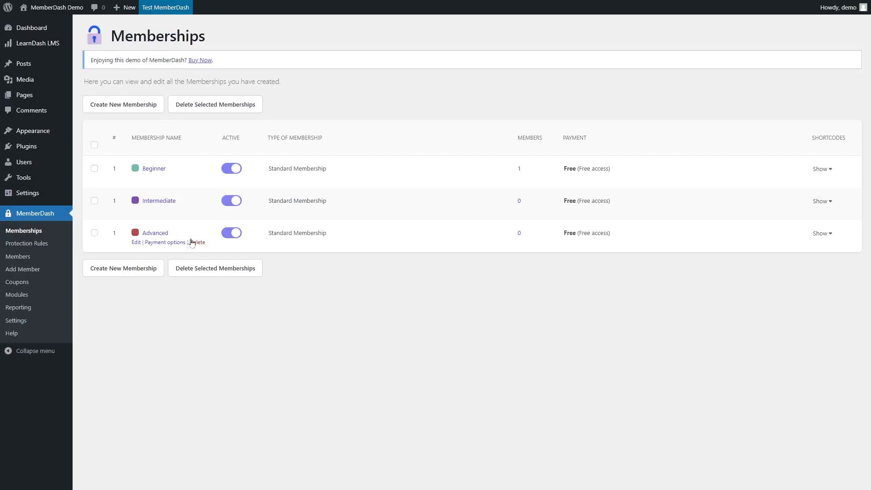
left_click(136, 242)
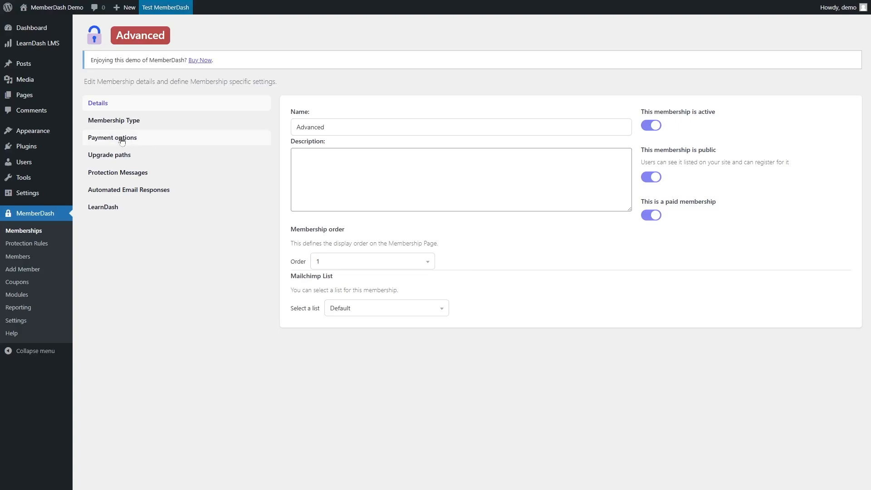
left_click(130, 123)
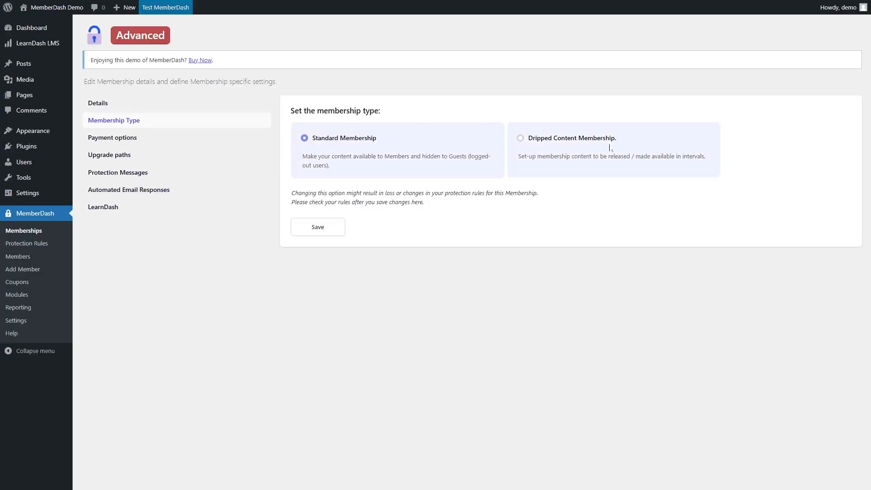
Open the Advanced membership's payment options and set its payment type to Recurring payments.
left_click(143, 141)
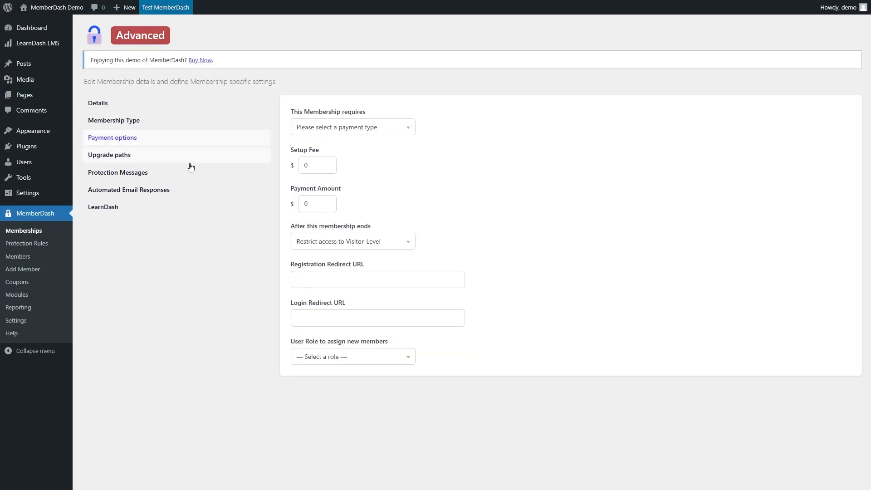
left_click(378, 132)
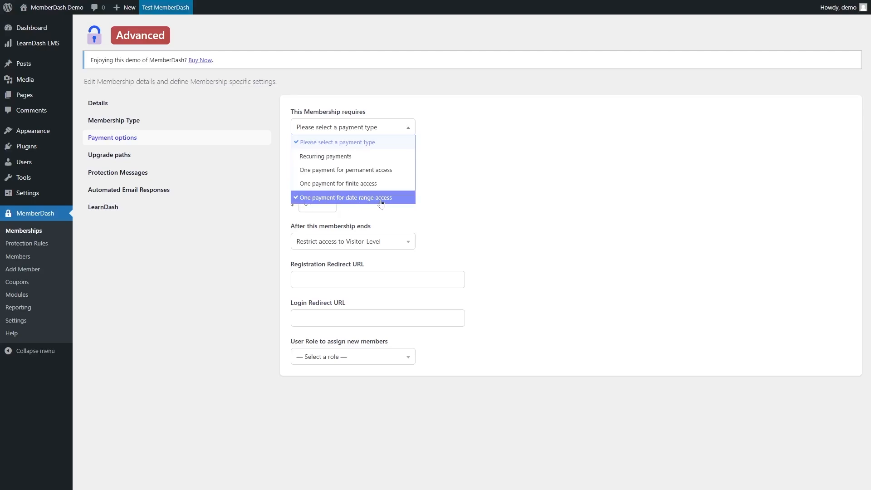
left_click(318, 158)
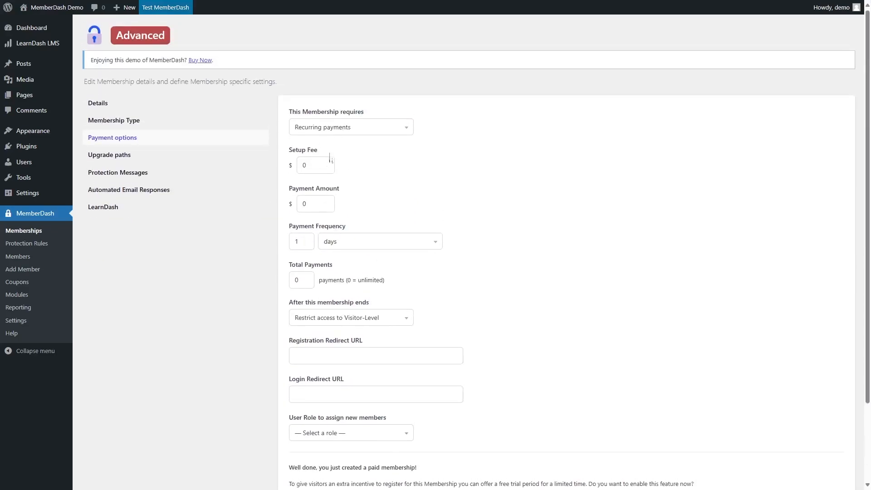
scroll(336, 325, "down", 2)
scroll(335, 324, "up", 2)
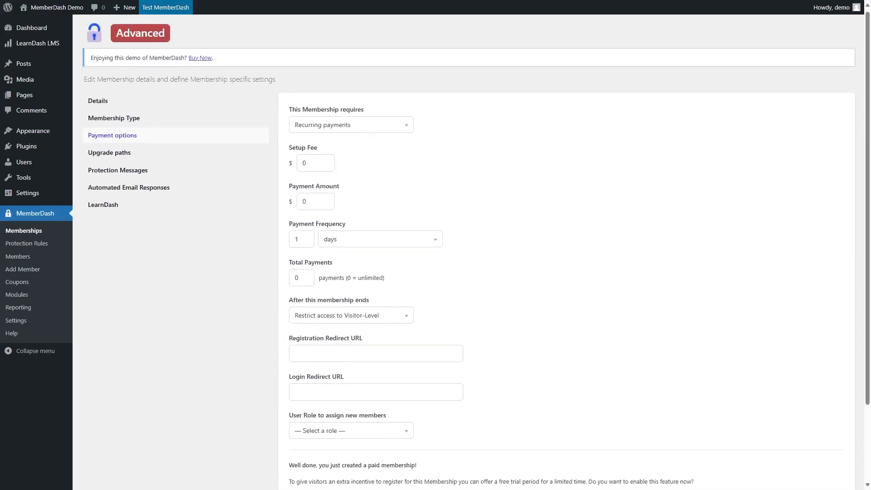
Switch the payment type to One payment for permanent access, then to One payment for finite access.
left_click(344, 129)
left_click(326, 170)
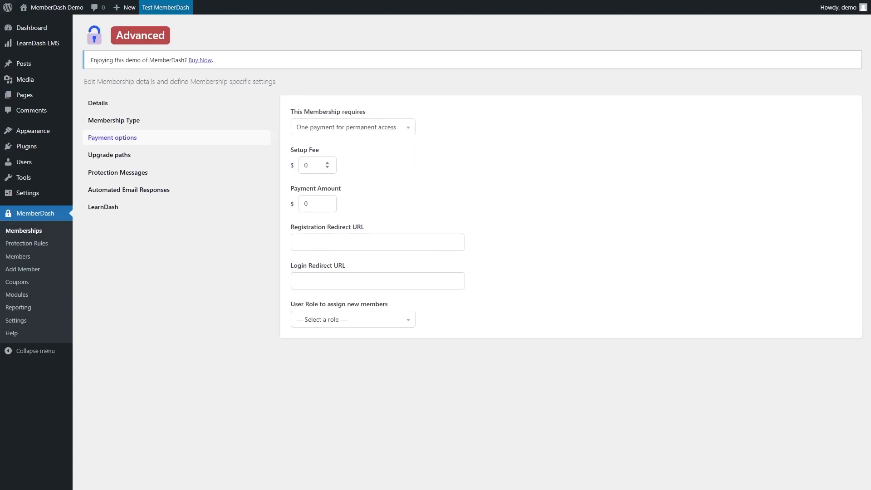
left_click(347, 129)
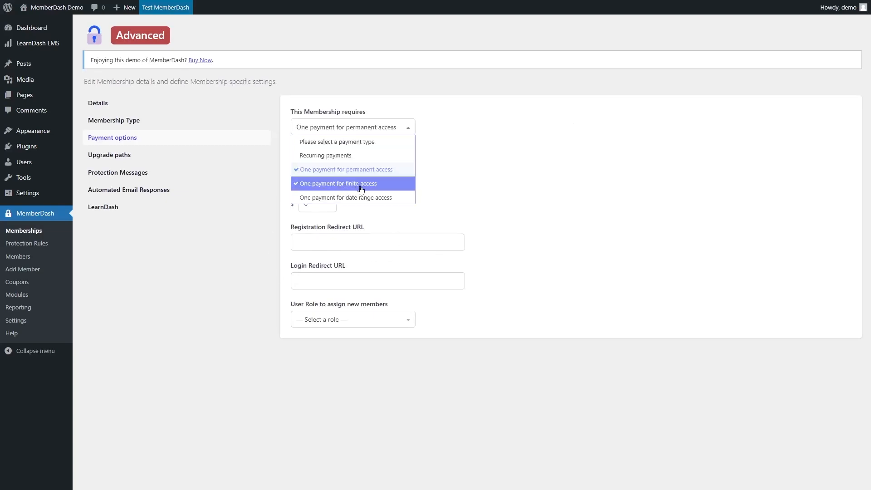
left_click(353, 186)
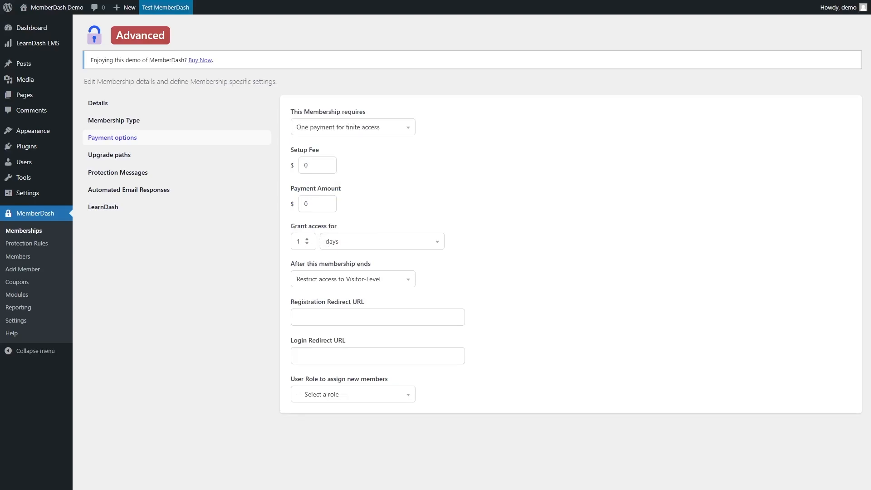
Set the finite access period to 7 and review the duration units and after-membership-ends options.
double_click(306, 241)
type("4")
left_click(306, 241)
left_click(406, 244)
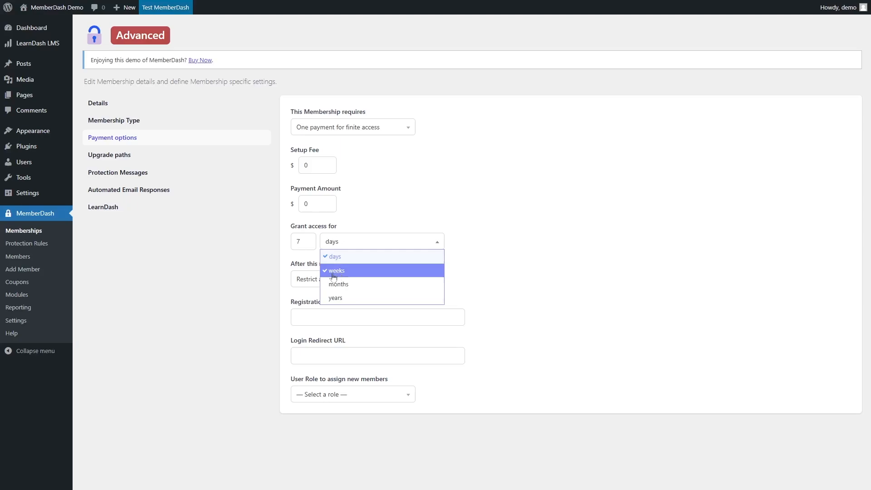
key("Escape")
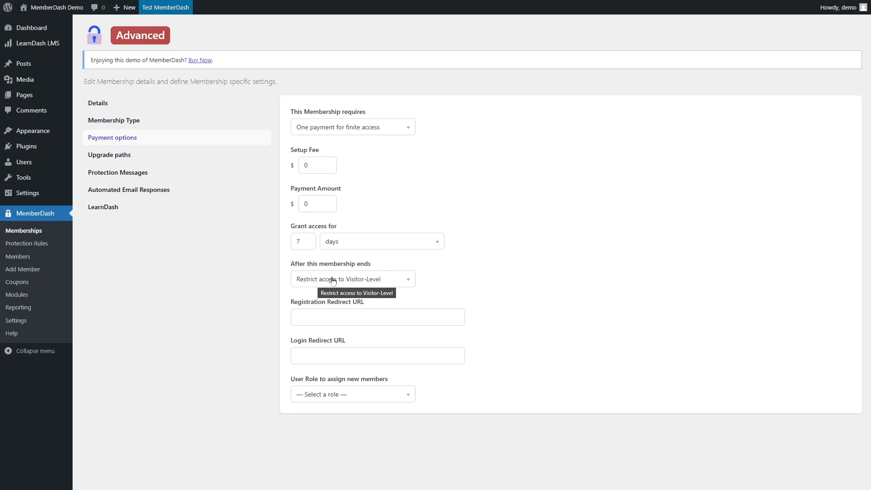
left_click(380, 284)
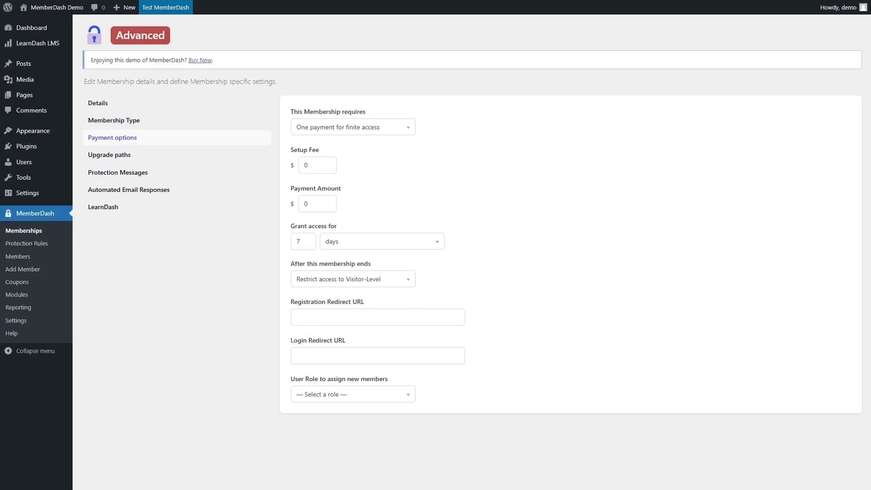
left_click(342, 400)
Set the Advanced membership to One payment for permanent access with a $10 setup fee and $199.00 payment amount.
left_click(366, 129)
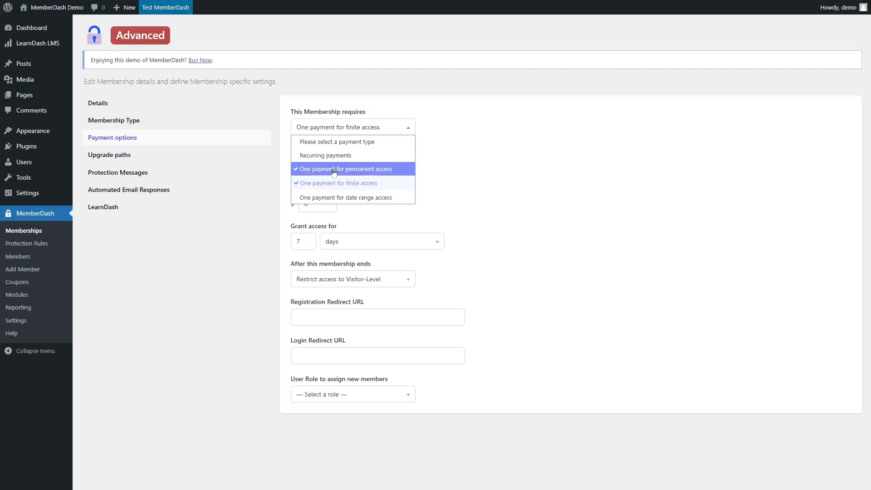
left_click(368, 170)
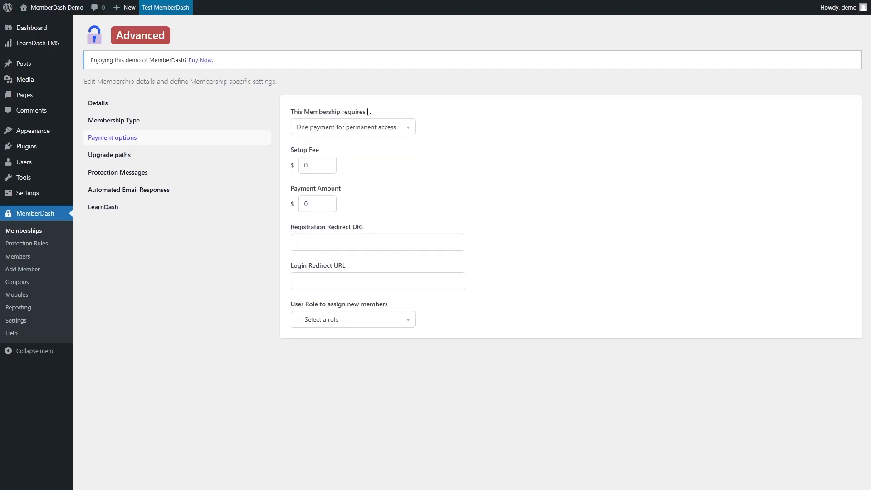
double_click(306, 165)
type("10")
key("Tab")
key("BackSpace")
type("199.00")
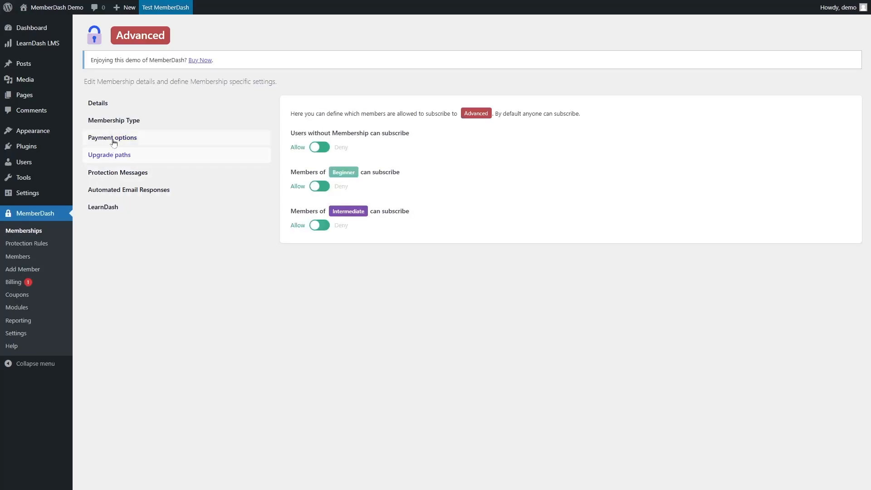
Browse the Advanced membership's Upgrade paths and Protection Messages sections.
left_click(114, 139)
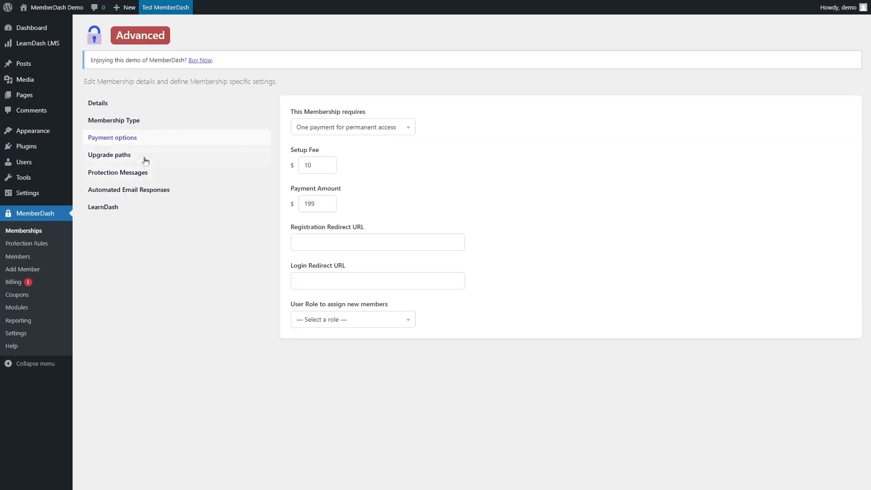
left_click(120, 158)
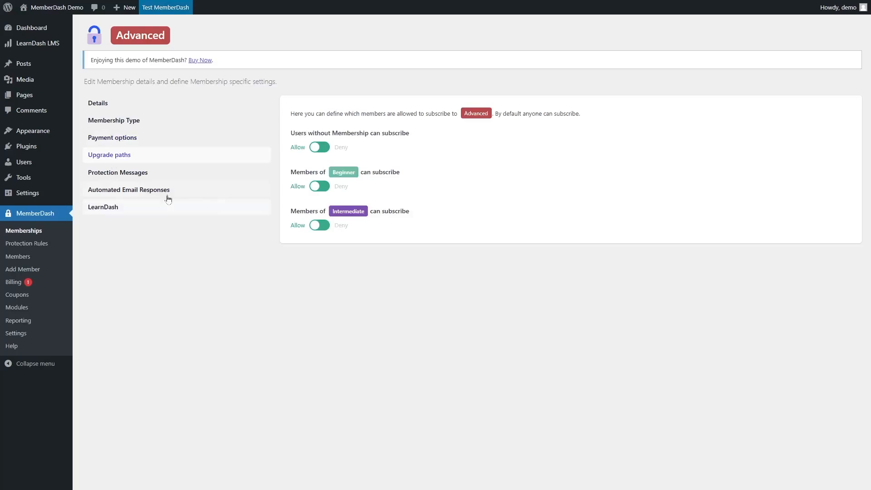
left_click(123, 172)
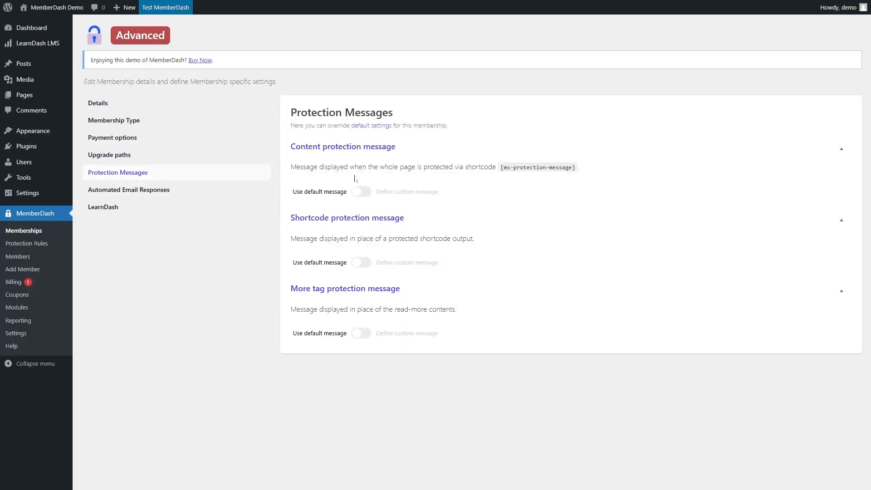
Enable a custom content protection message, select its default text, then switch back to the default message.
left_click(361, 192)
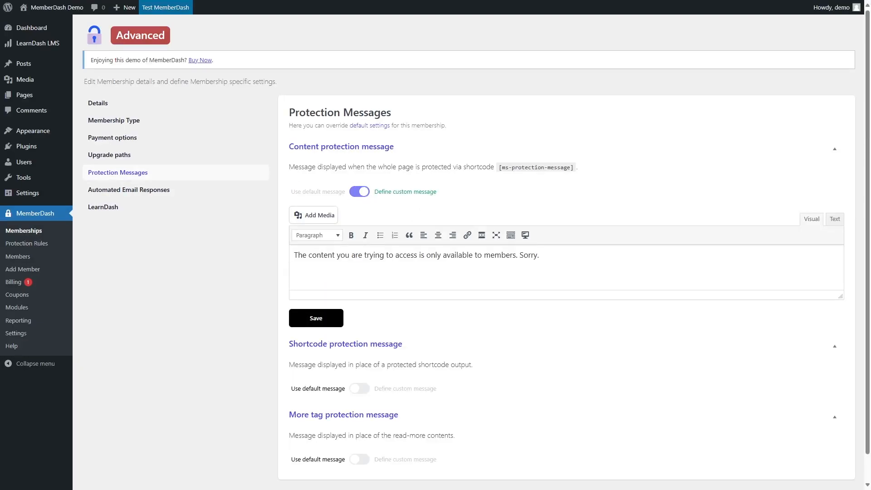
left_click_drag(294, 255, 539, 255)
left_click(462, 255)
left_click(359, 192)
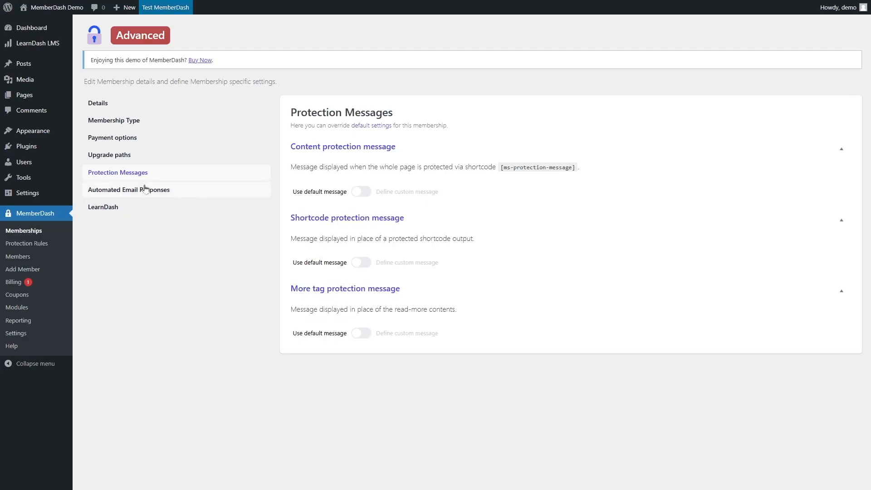
View the LearnDash tab and open its course selection list without choosing a course.
left_click(164, 196)
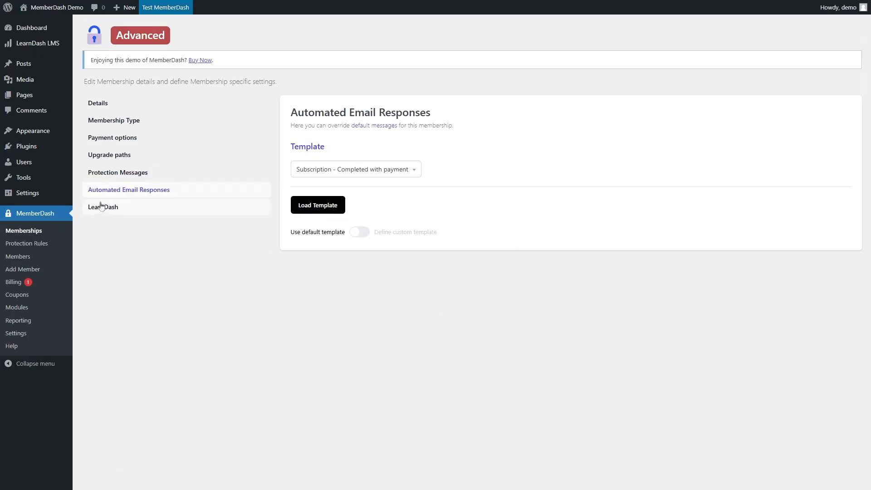
left_click(97, 207)
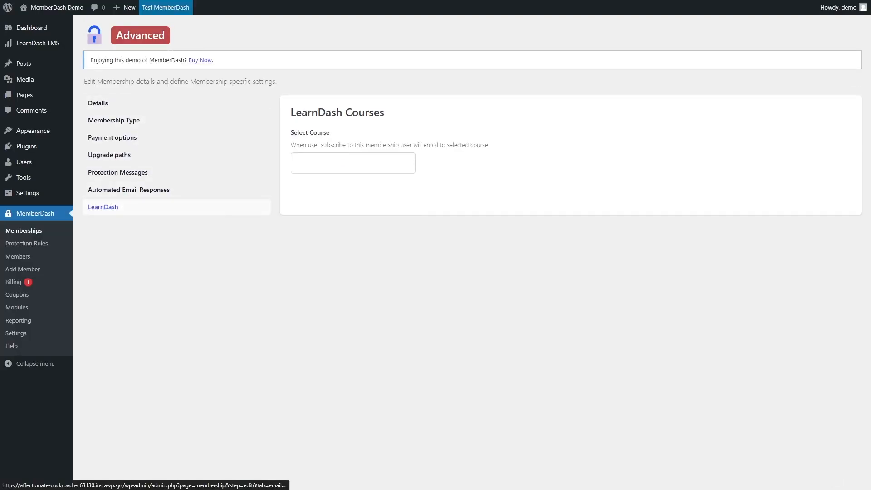
left_click(340, 165)
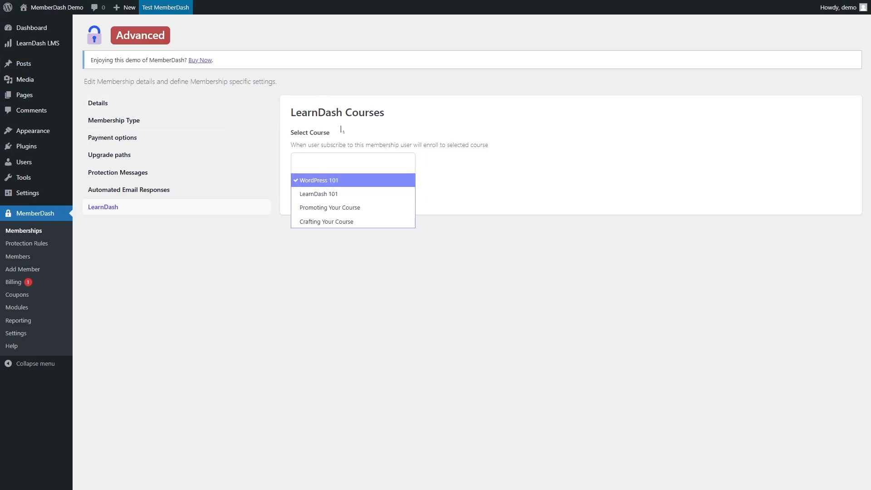
left_click(241, 254)
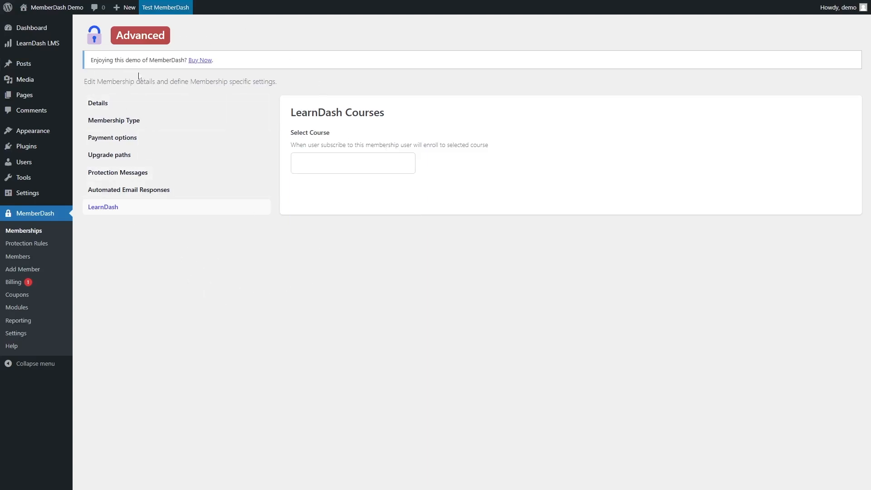
Open the Beginner membership for editing and mark it as a paid membership.
left_click(40, 233)
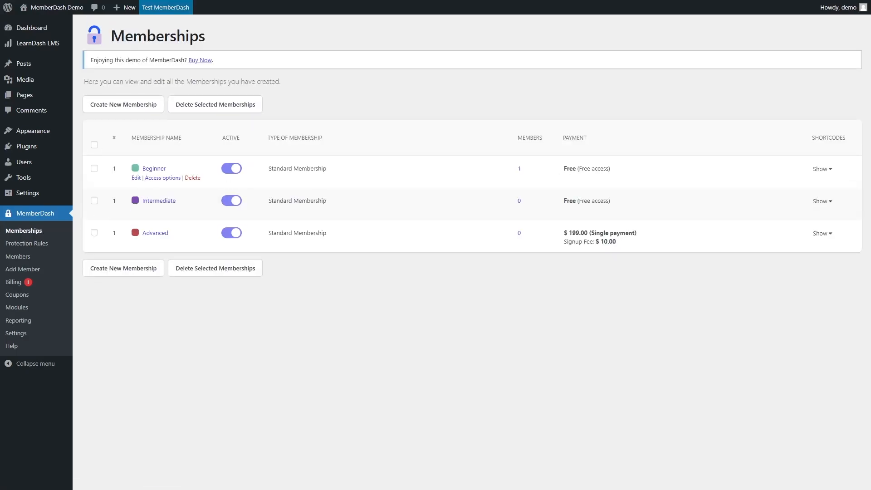
left_click(136, 178)
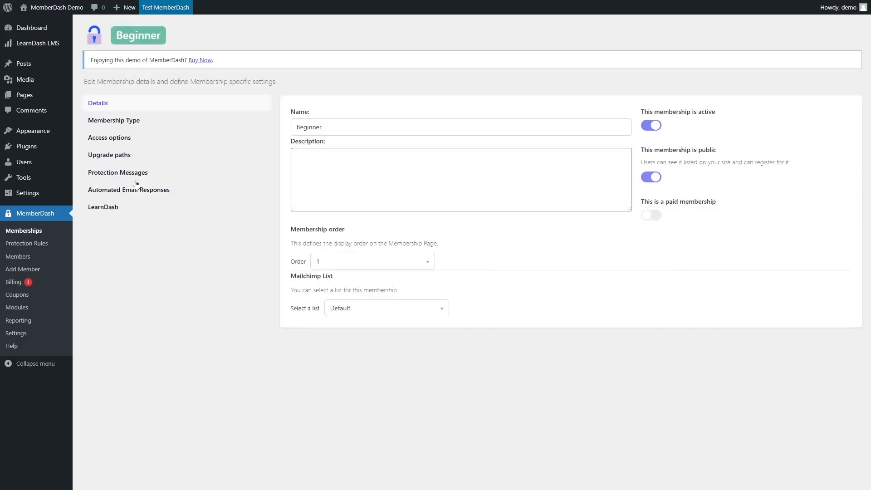
left_click(144, 123)
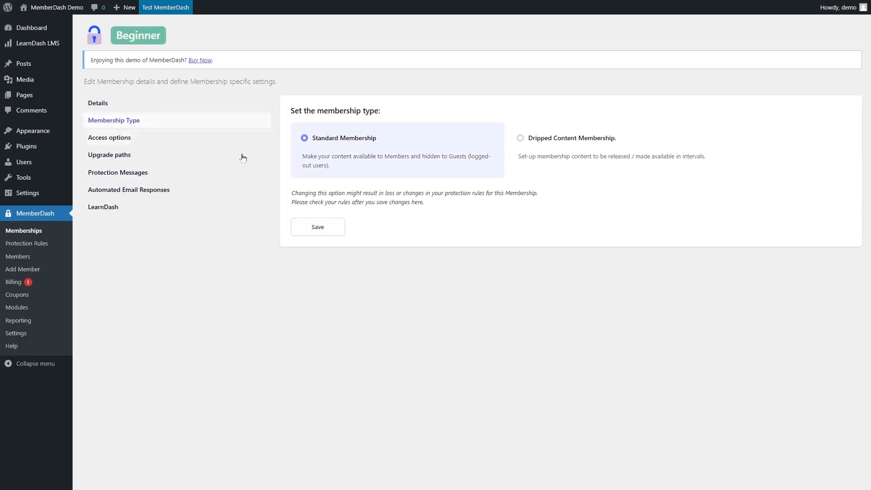
left_click(116, 107)
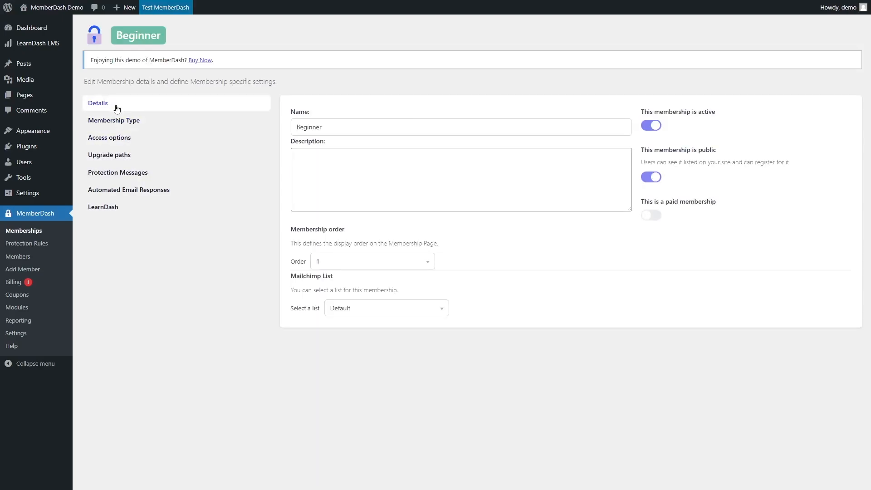
left_click(652, 215)
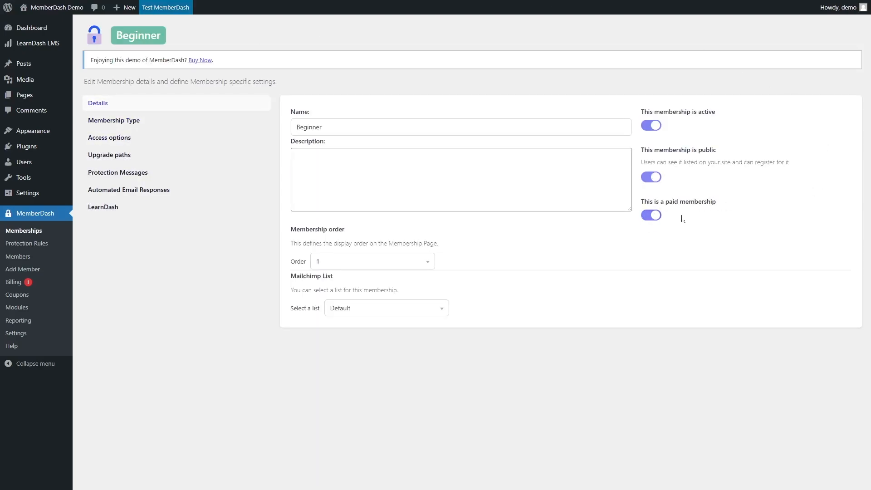
Set the Beginner membership to One payment for permanent access with a $10 setup fee and $299.00 payment amount.
left_click(130, 142)
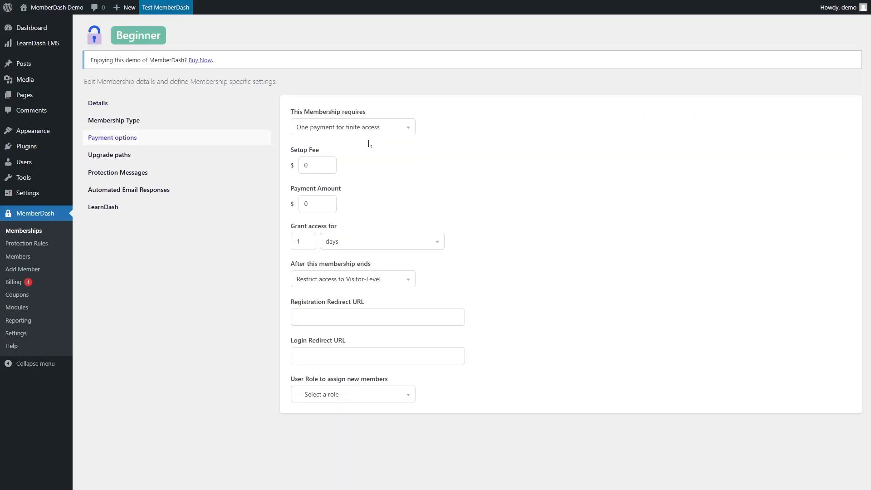
left_click(393, 132)
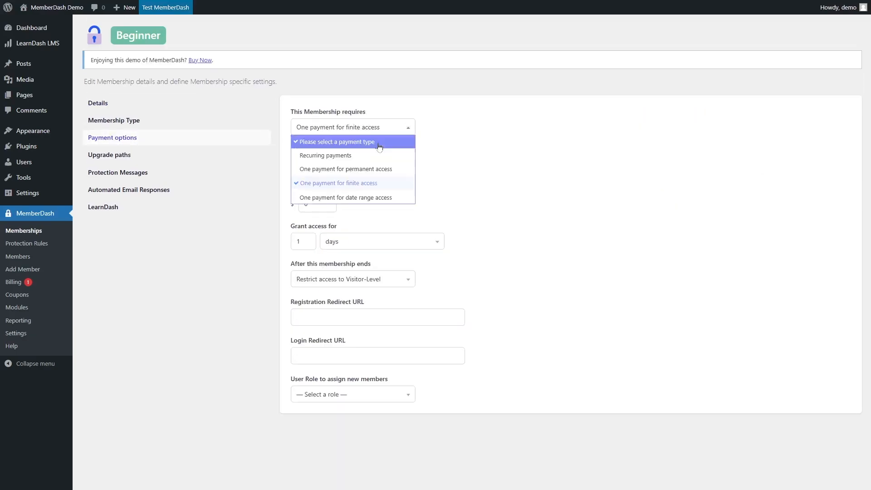
left_click(334, 169)
left_click_drag(315, 166, 228, 161)
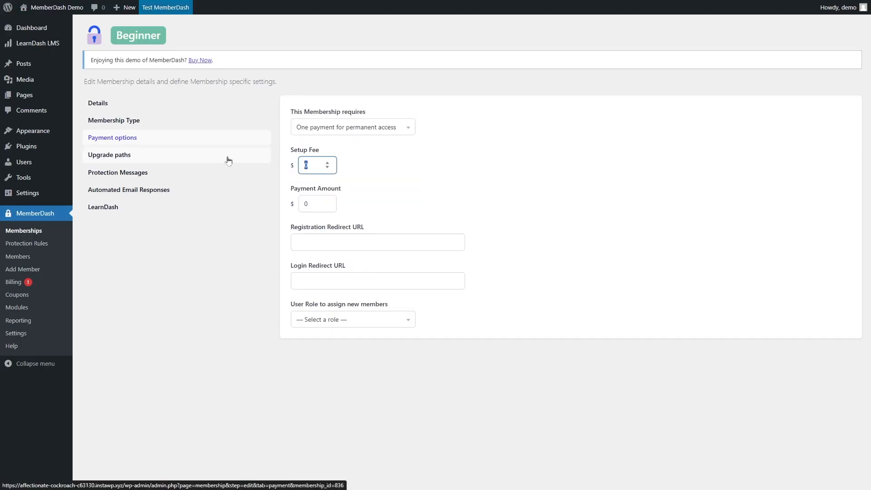
type("10")
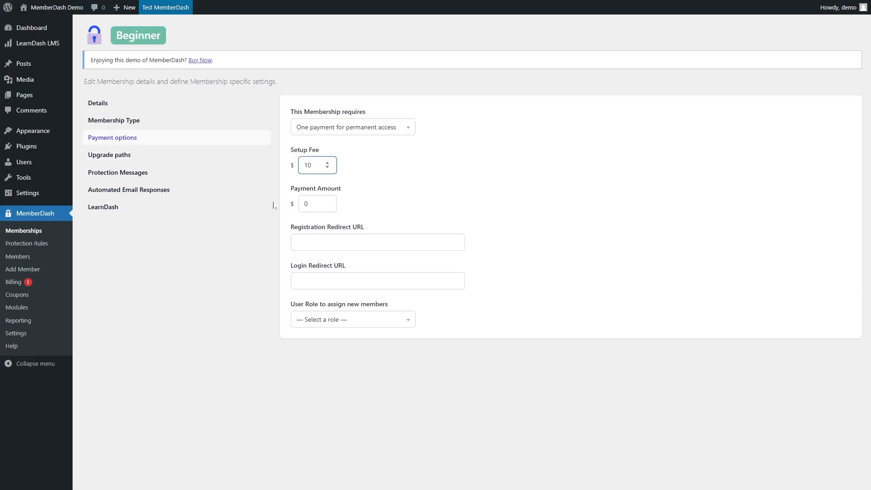
key("Tab")
type("299.00")
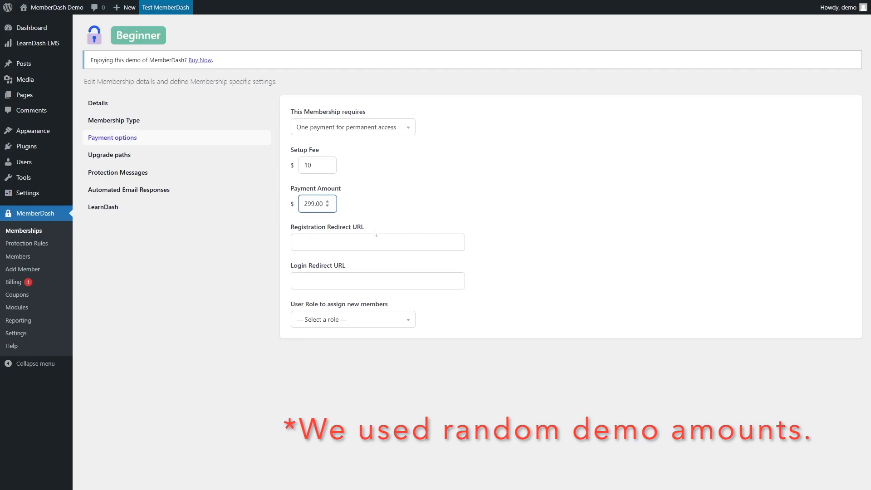
Open the Members list, view the member's profile, and show all transactions for their Beginner subscription.
left_click(211, 333)
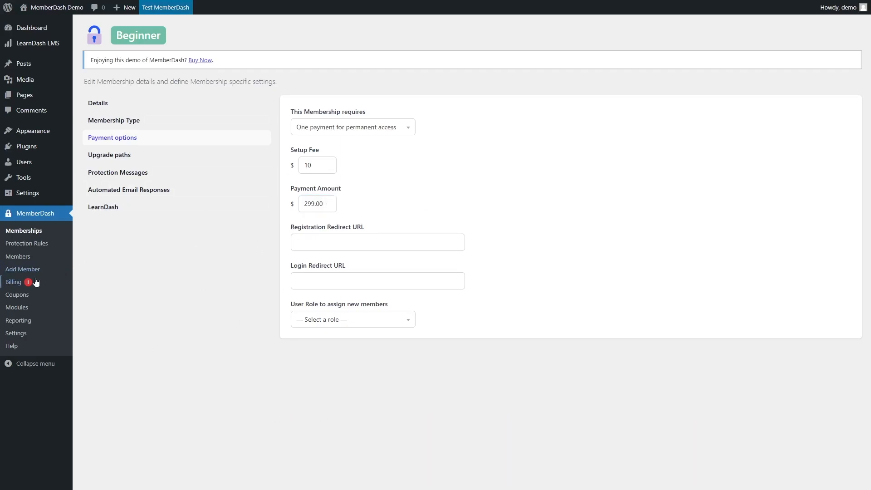
left_click(18, 257)
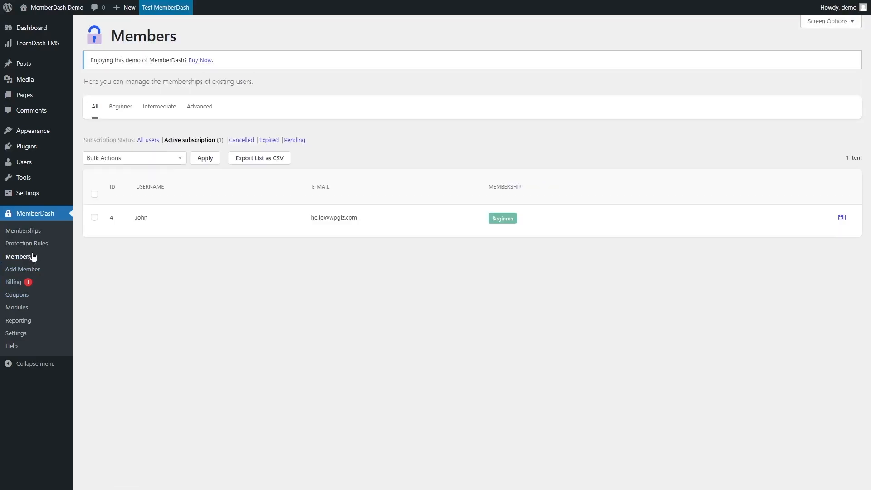
mouse_move(292, 233)
left_click(842, 218)
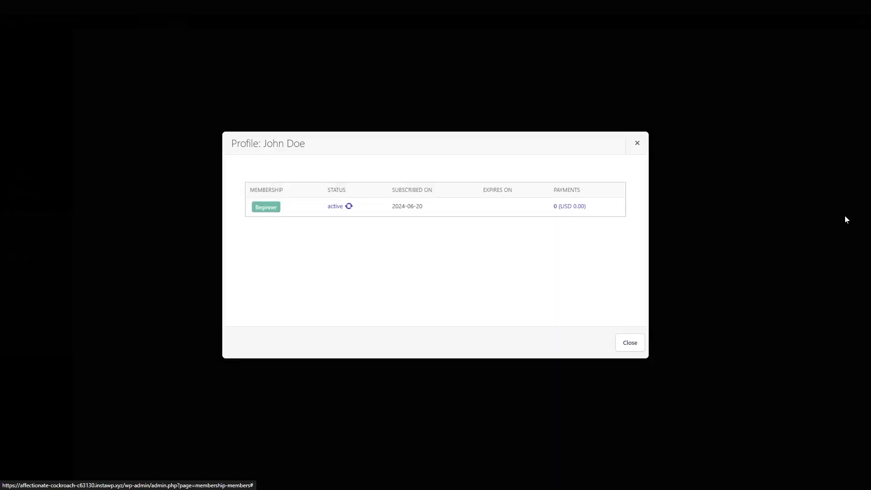
left_click(570, 207)
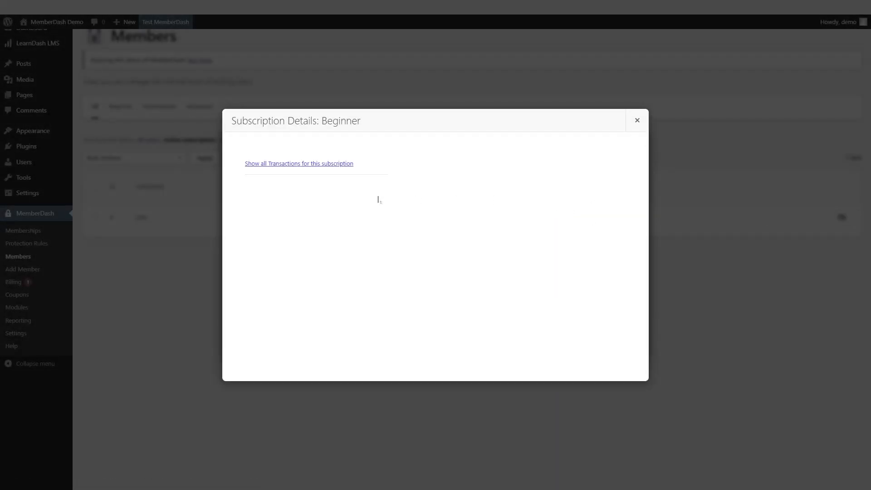
left_click(311, 164)
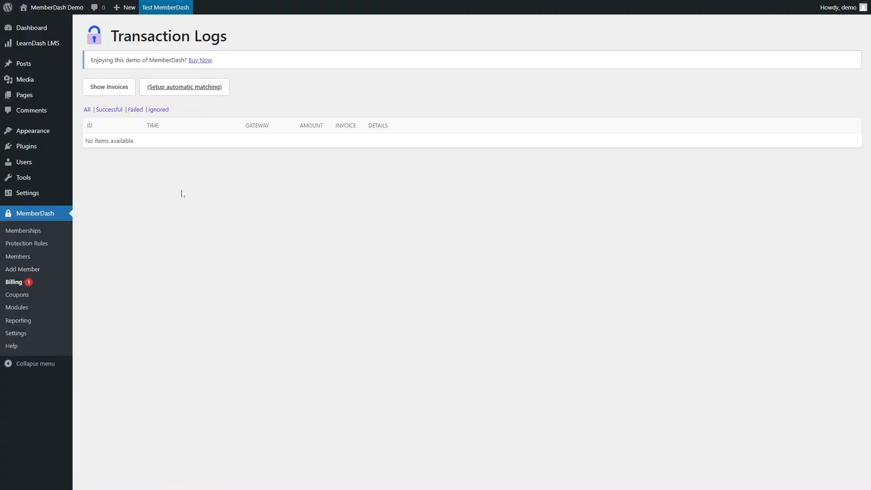
Open the Billing page and start creating a new invoice.
left_click(14, 283)
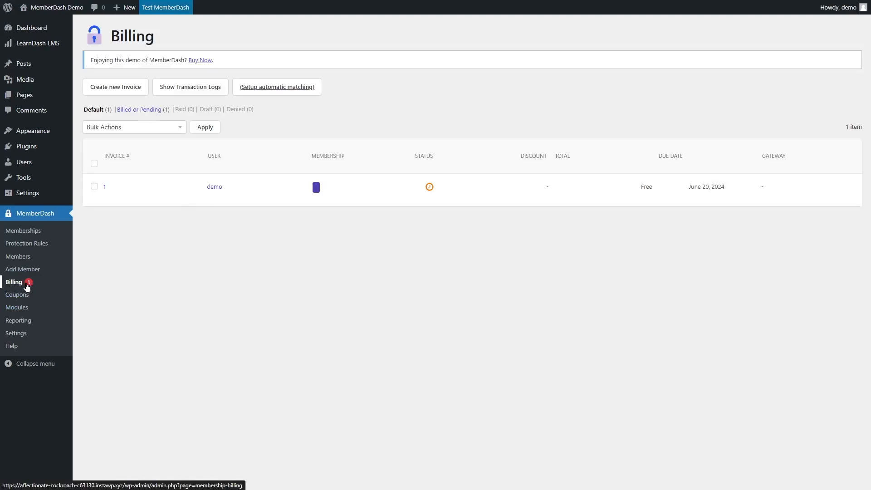
mouse_move(112, 197)
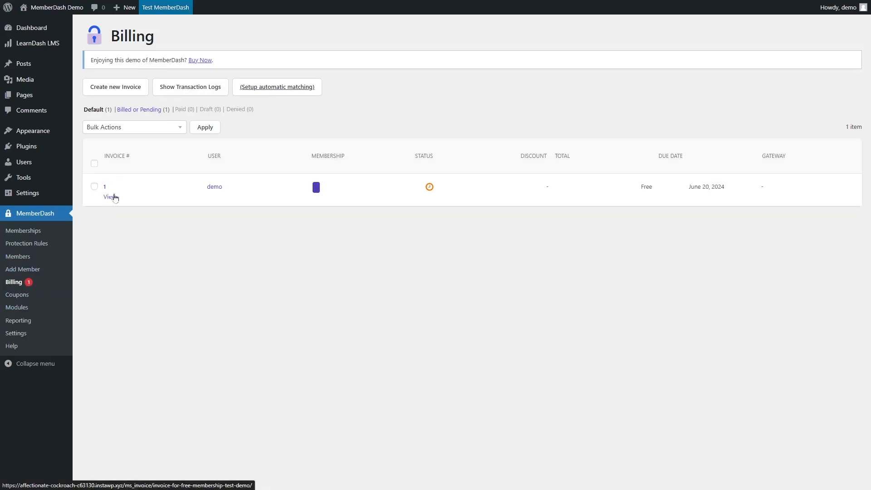
left_click(119, 88)
Set the invoice status to Paid, select the member, and choose the Beginner membership for payment.
scroll(338, 272, "down", 1)
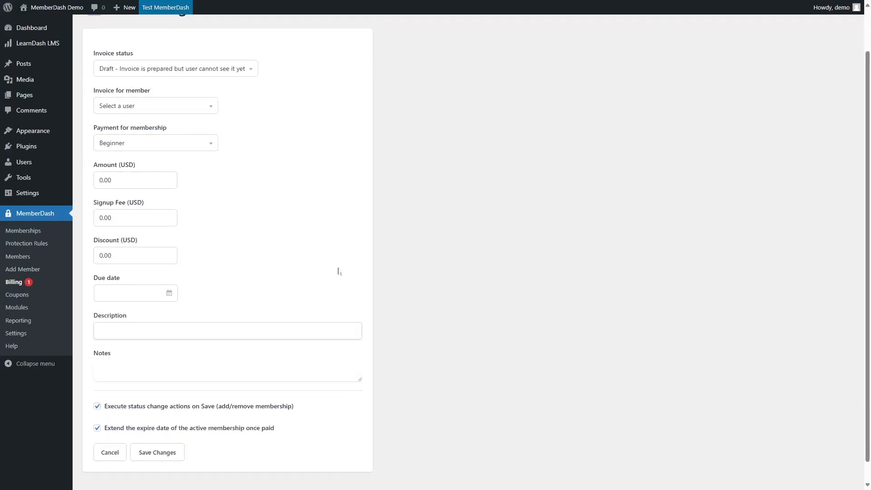
scroll(297, 105, "up", 2)
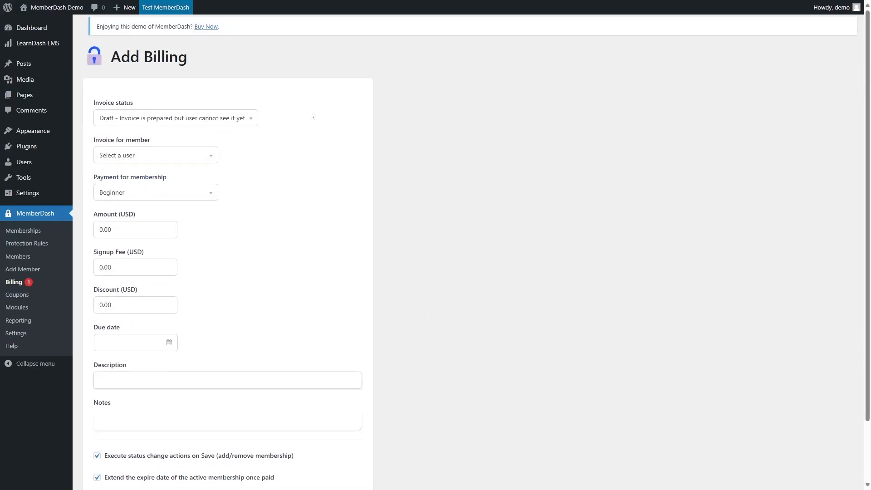
left_click(234, 120)
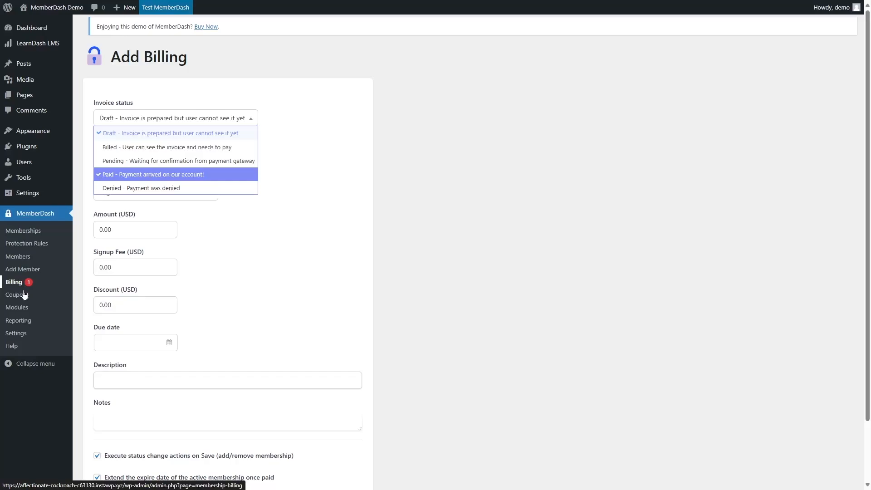
left_click(141, 176)
left_click(141, 159)
left_click(133, 184)
left_click(134, 184)
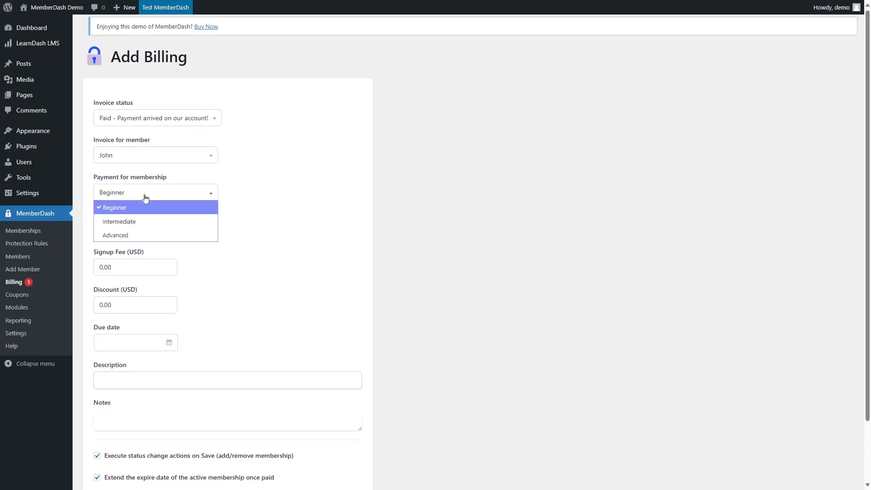
left_click(164, 203)
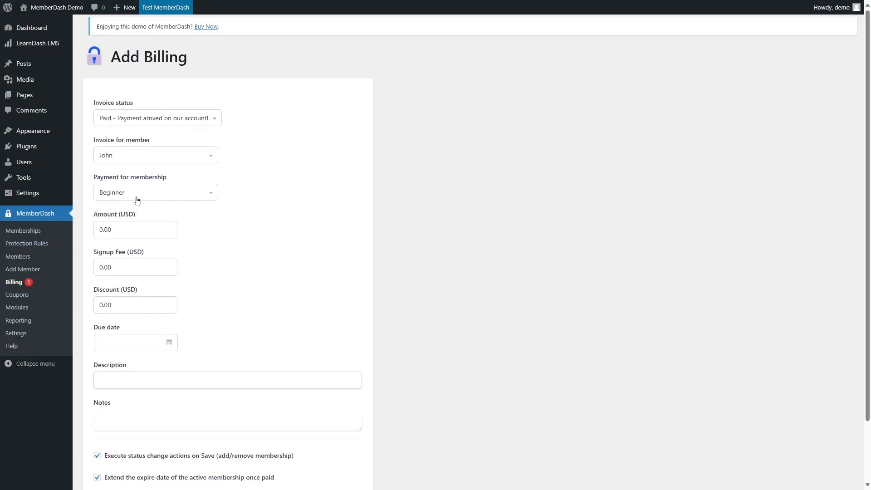
Enter an amount of 299 USD, a signup fee of 10, and the description "Paid manually.".
double_click(105, 230)
type("299")
key("Tab")
type("10")
left_click(249, 273)
left_click(131, 342)
left_click(311, 309)
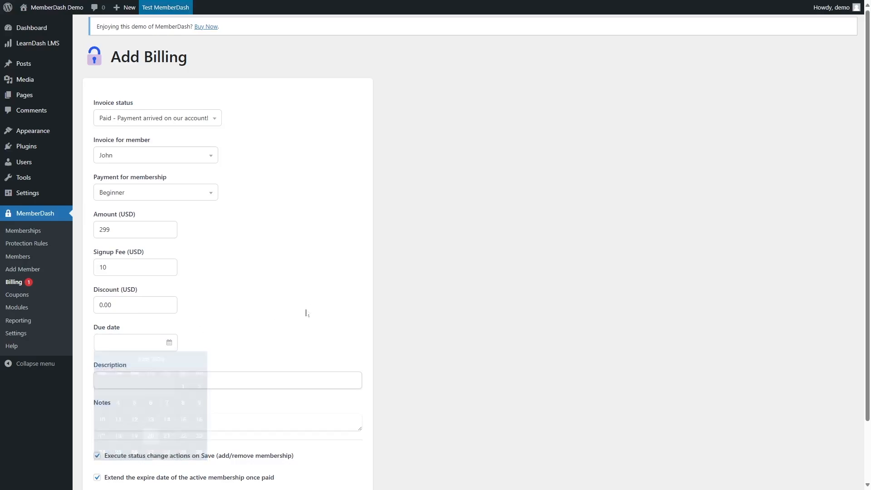
Set the invoice due date to 2024-06-21 and save the new invoice.
scroll(275, 310, "down", 2)
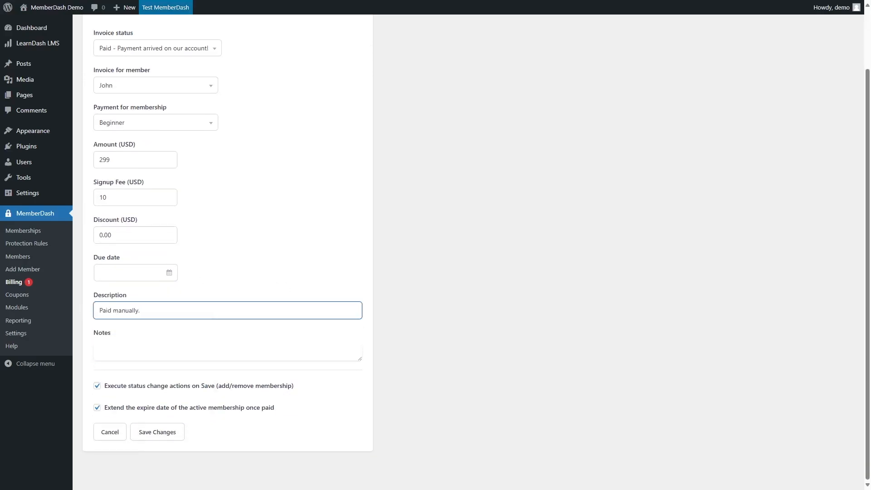
left_click(169, 431)
left_click(259, 270)
left_click(136, 272)
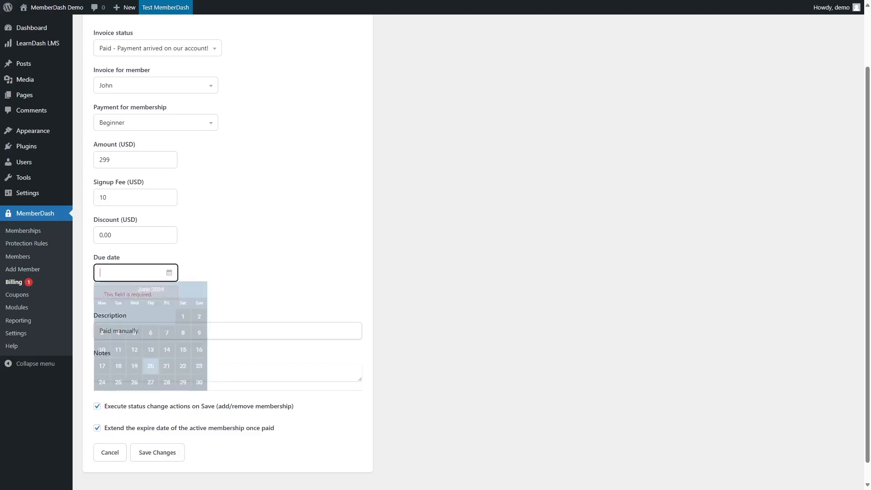
left_click(167, 366)
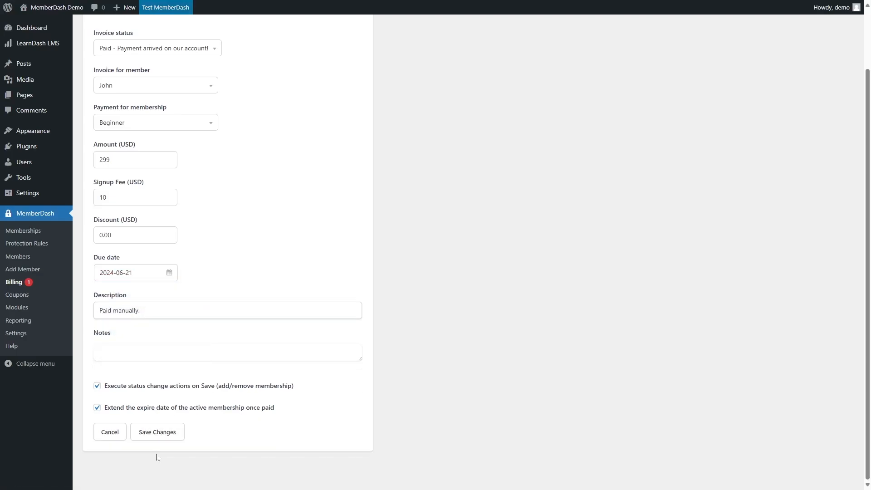
left_click(157, 432)
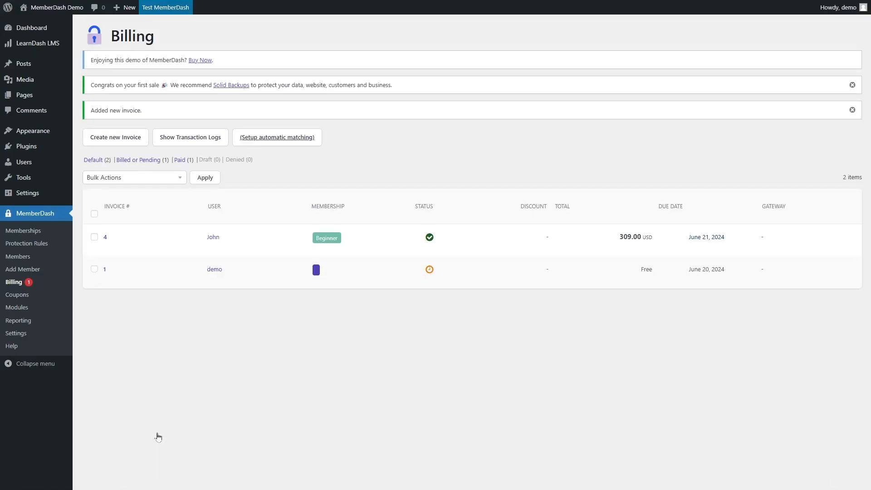
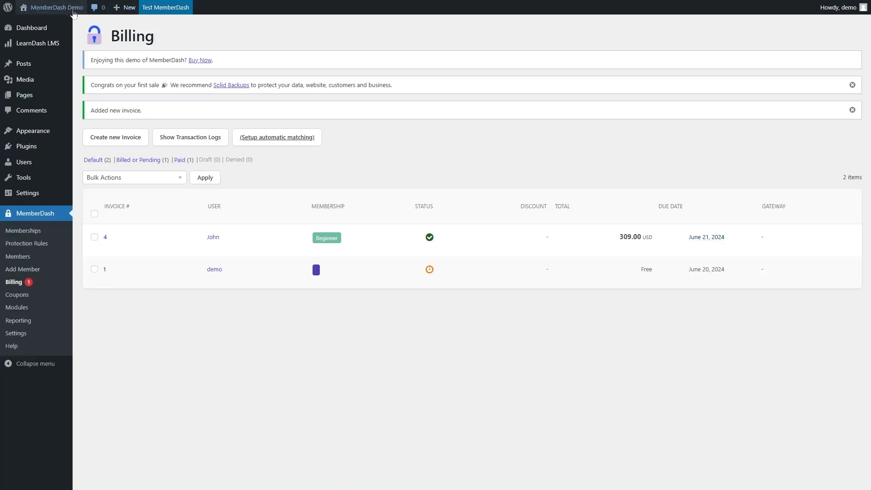
Visit the front-end site and browse the Account, Membership List and Registration pages, including a Beginner signup.
mouse_move(69, 13)
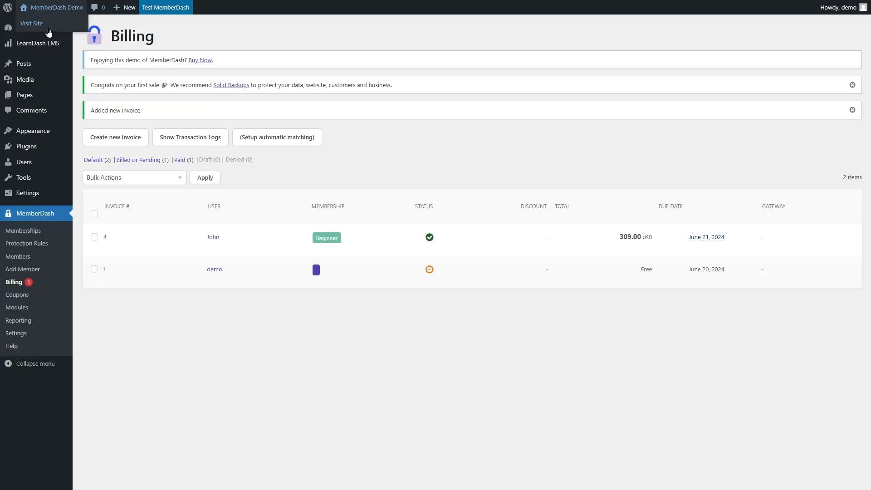
left_click(31, 24)
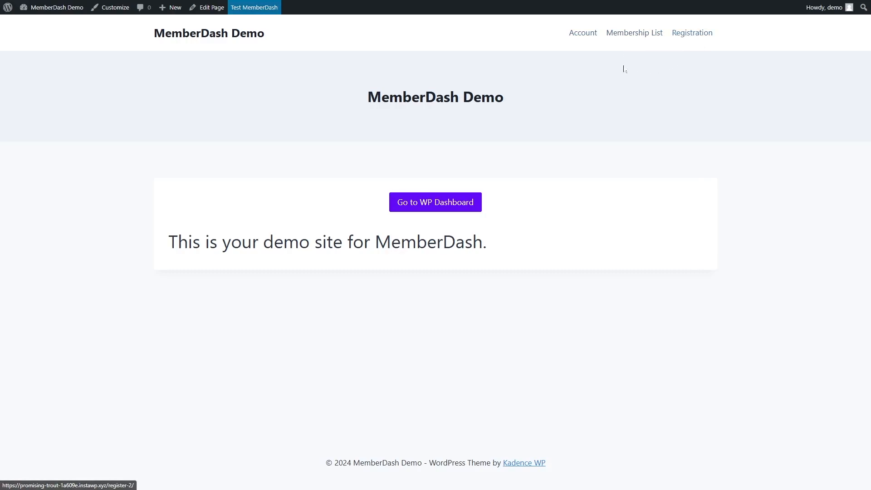
left_click(582, 33)
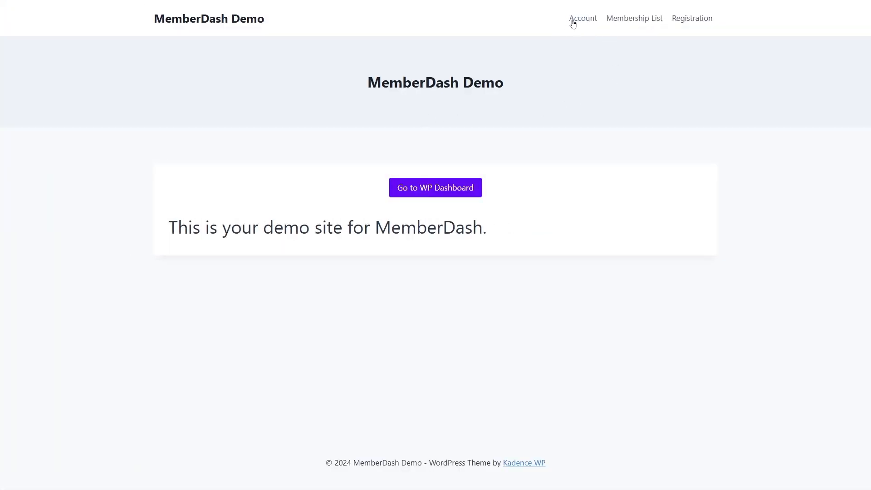
left_click(579, 25)
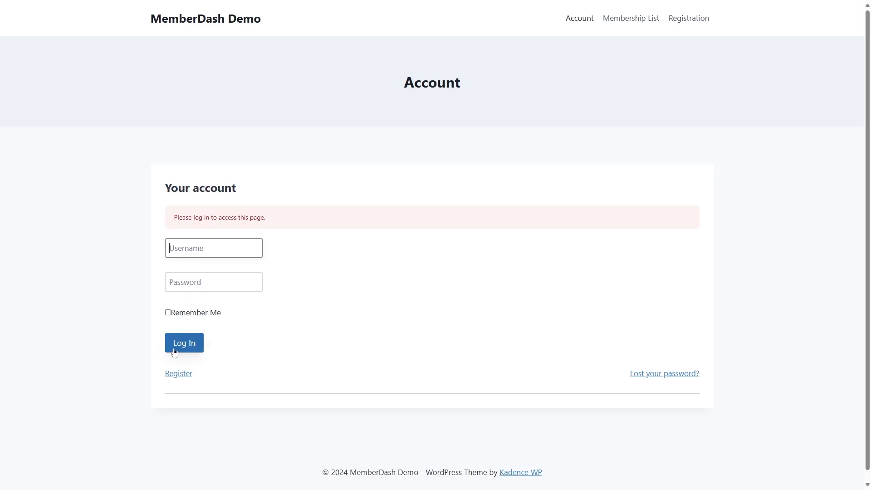
left_click(240, 86)
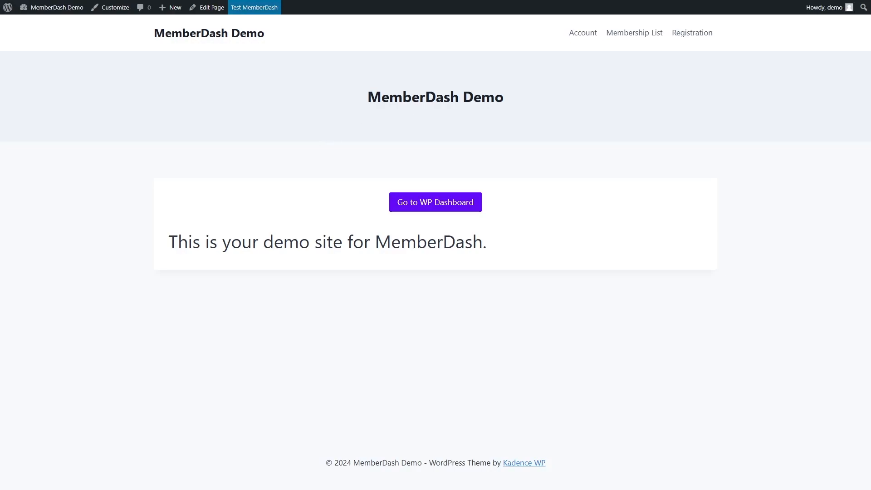
left_click(652, 40)
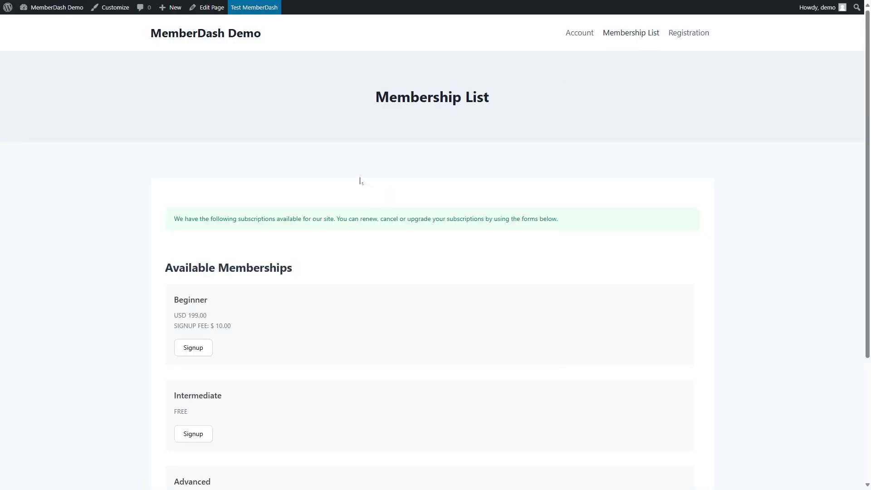
scroll(361, 181, "down", 2)
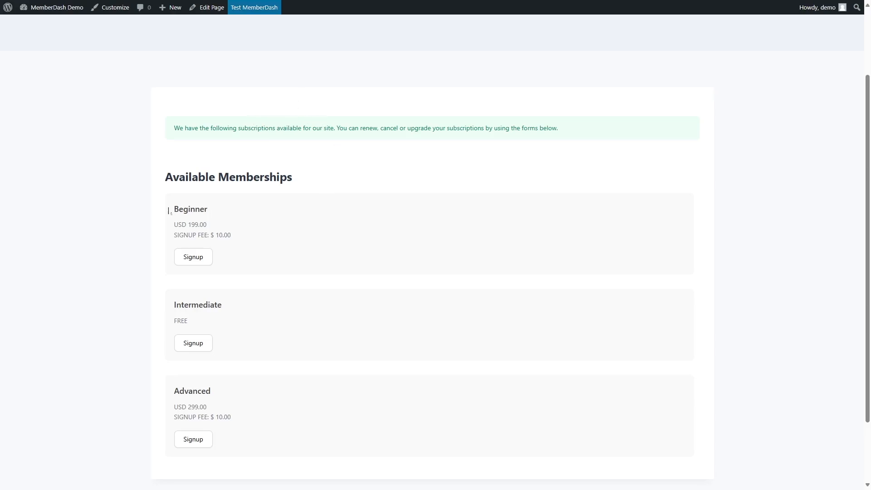
left_click(202, 259)
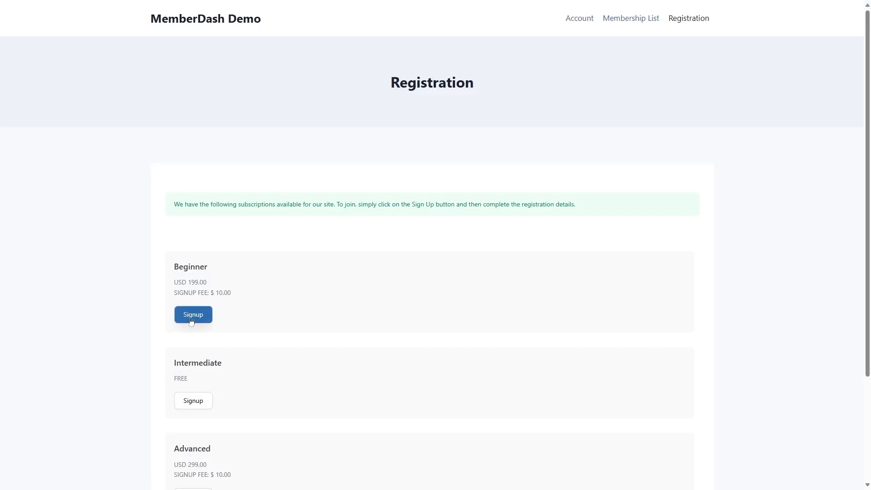
left_click(193, 315)
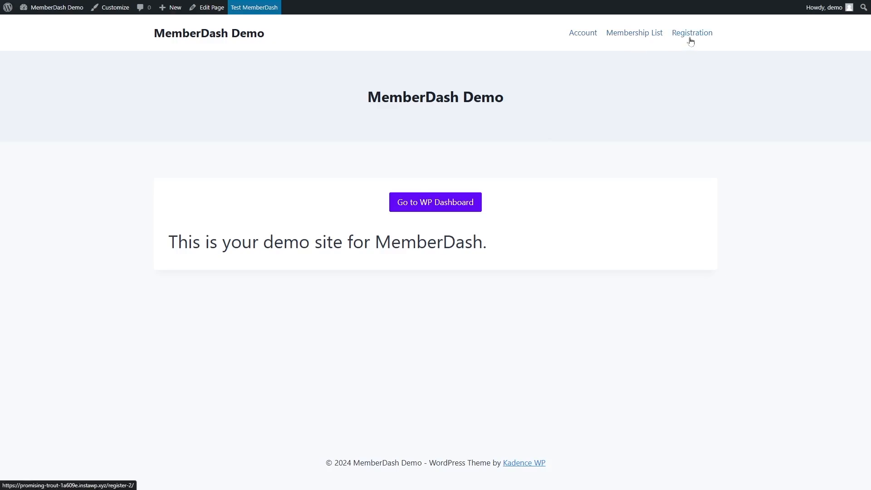
Open MemberDash Settings from the dashboard and follow its link to the navigation Menus page.
mouse_move(50, 8)
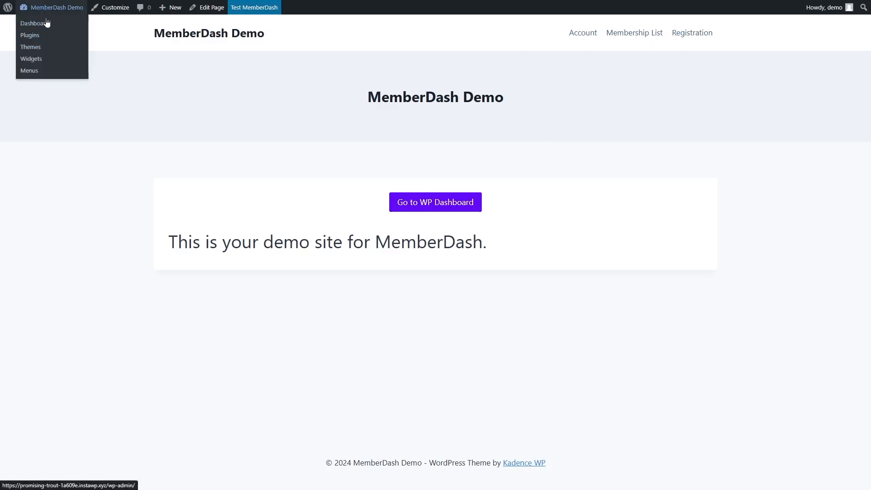
left_click(46, 27)
mouse_move(43, 254)
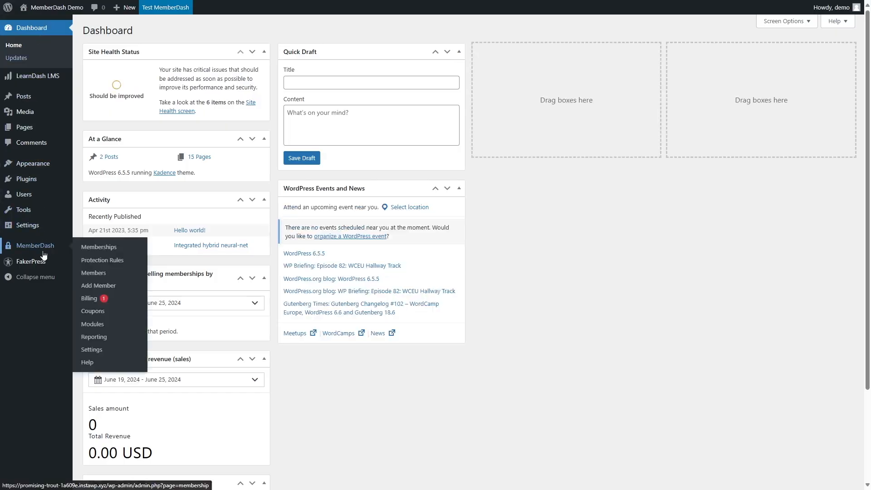
left_click(92, 350)
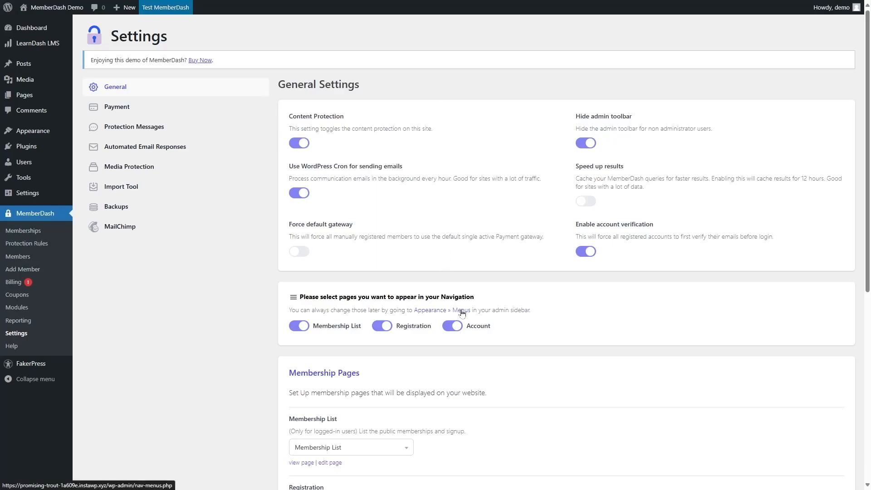
mouse_move(62, 131)
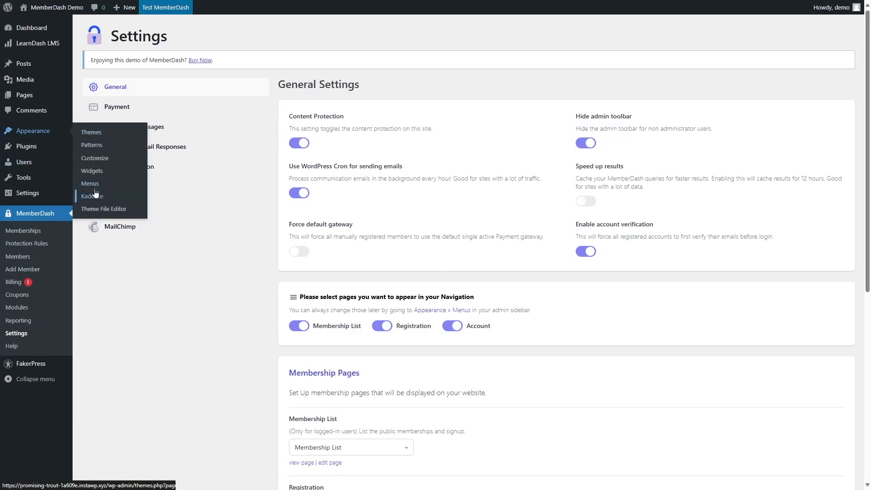
left_click(443, 312)
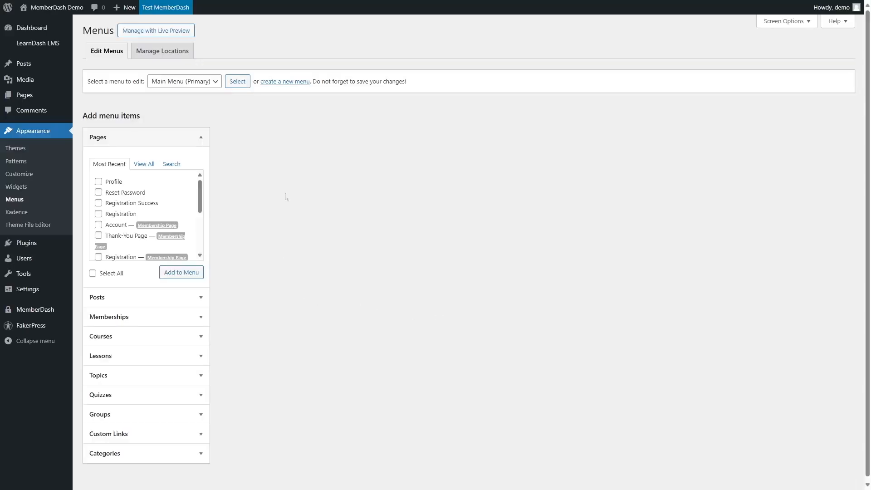
Browse the pages available for adding to the Main Menu.
left_click_drag(198, 200, 198, 237)
left_click(106, 227)
left_click(106, 227)
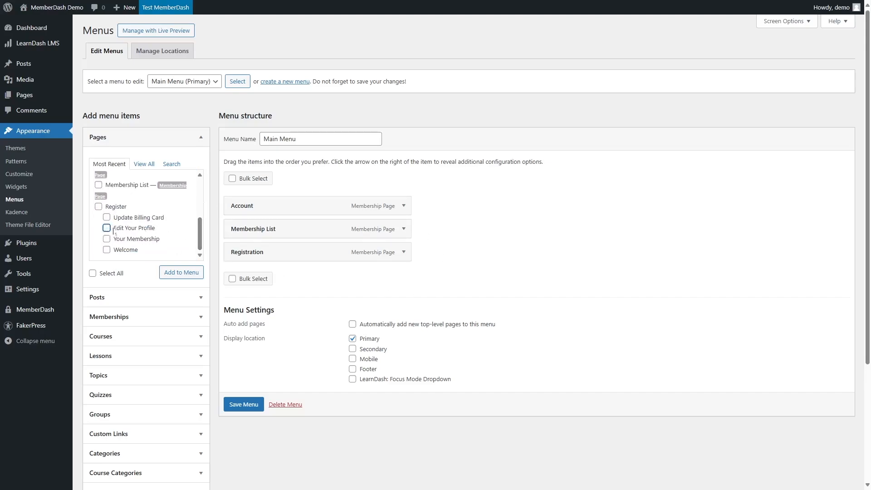
scroll(97, 210, "up", 5)
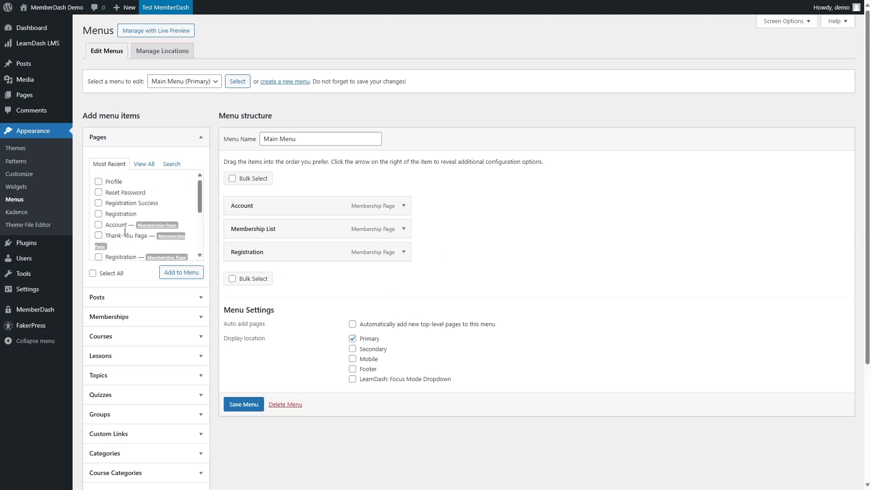
left_click(98, 193)
left_click(182, 273)
left_click(98, 193)
Return to MemberDash Settings and review which pages are assigned as the Membership List, Registration and Account pages.
mouse_move(44, 319)
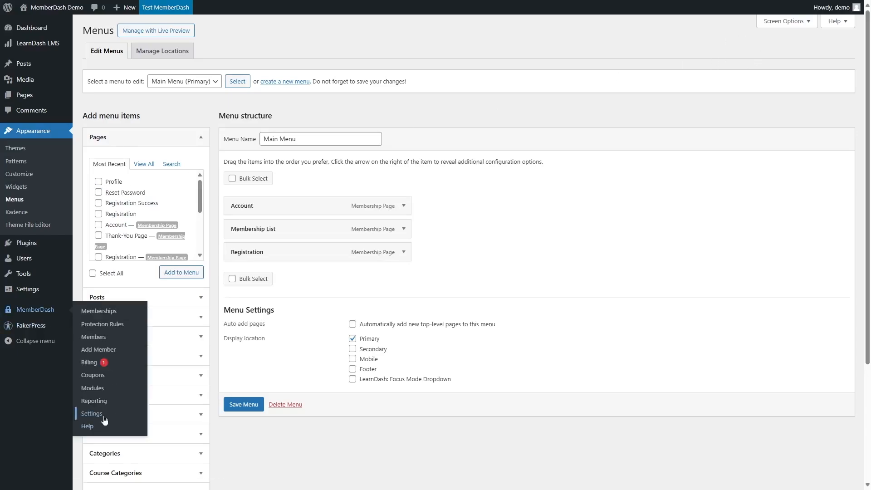
left_click(105, 420)
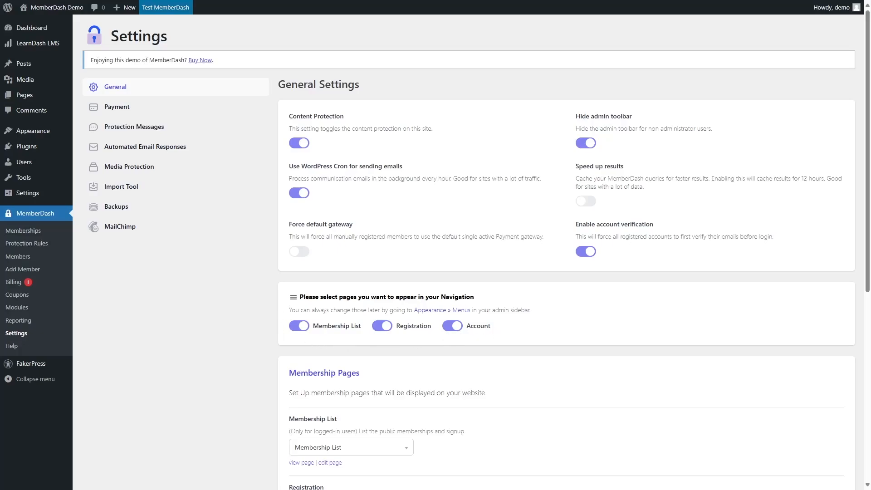
mouse_move(51, 96)
scroll(395, 113, "down", 4)
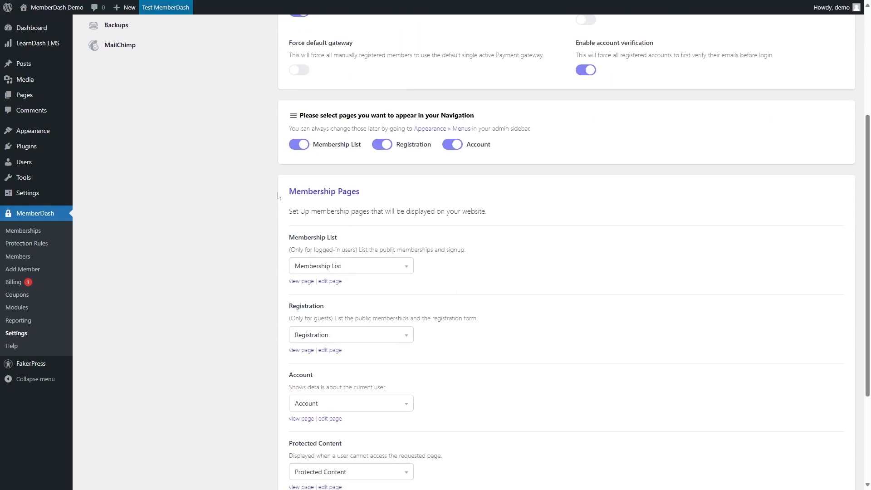
left_click(405, 271)
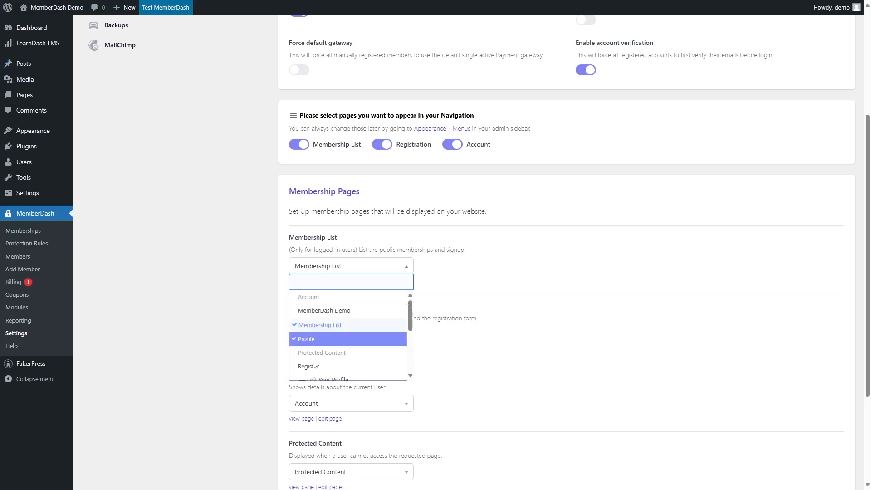
left_click(219, 293)
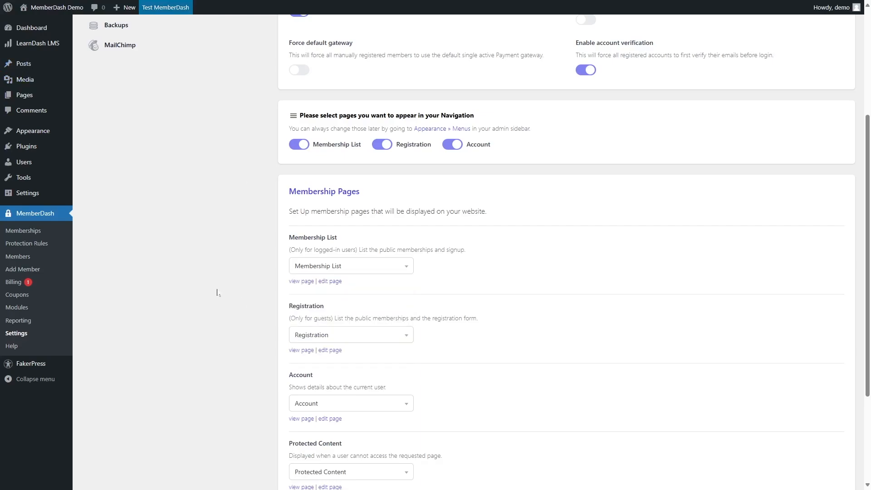
left_click(330, 336)
left_click(330, 336)
left_click(318, 403)
left_click(196, 279)
scroll(356, 381, "up", 4)
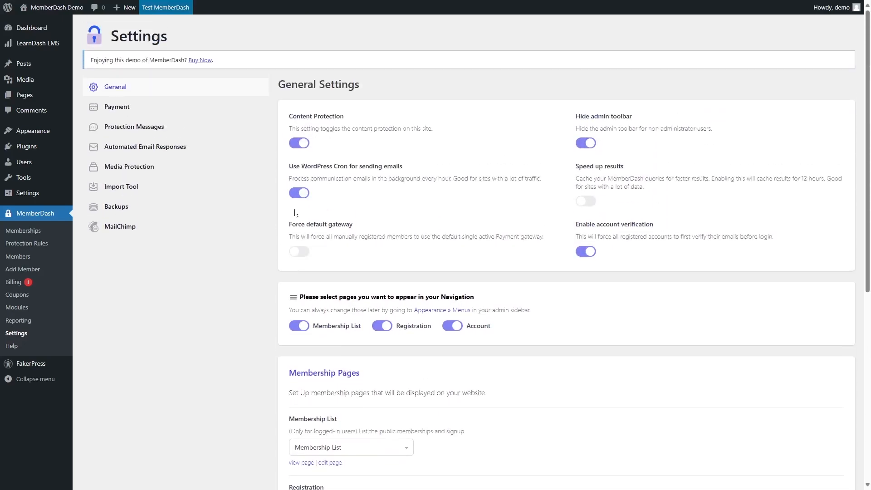
Open the site's Account page in the block editor and convert its classic content into shortcode blocks.
mouse_move(64, 9)
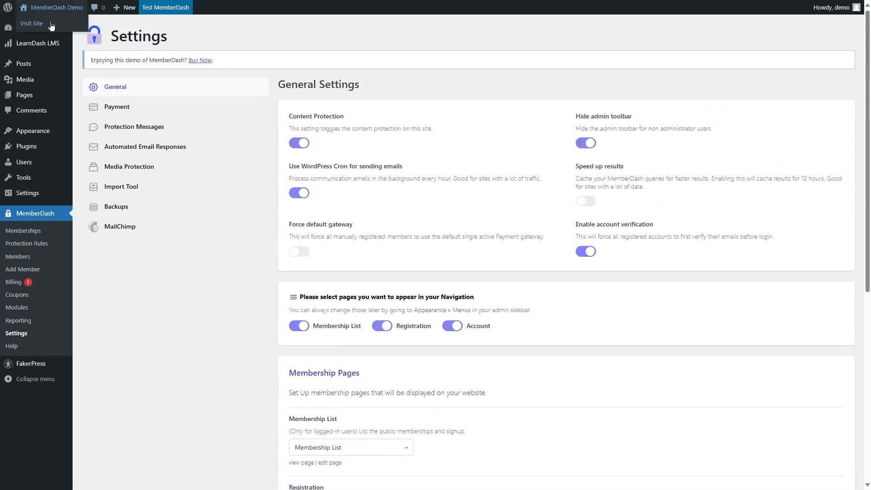
left_click(51, 26)
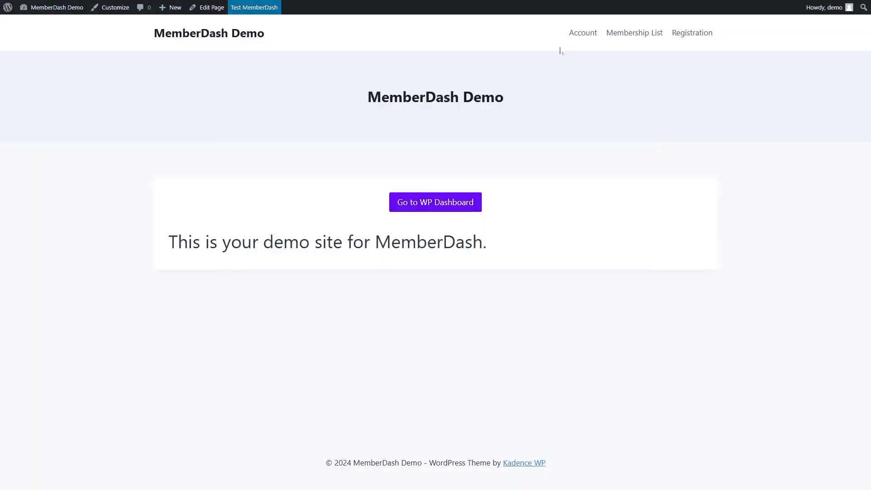
left_click(580, 35)
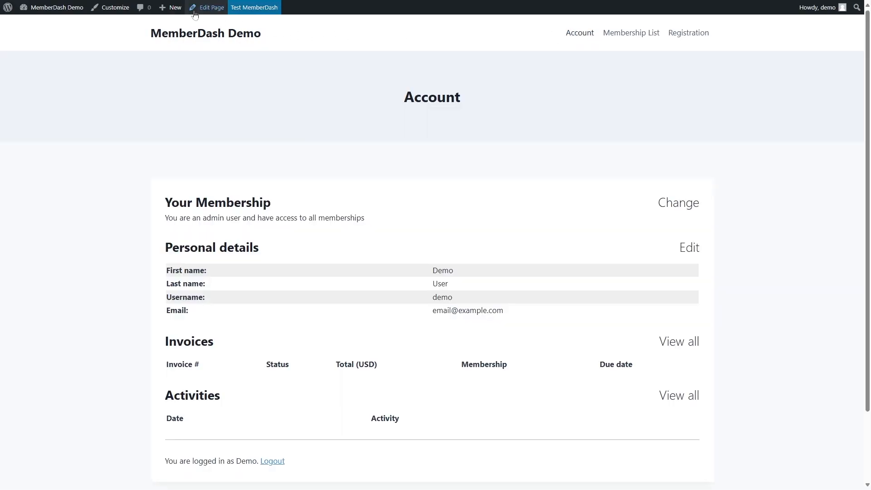
left_click(209, 7)
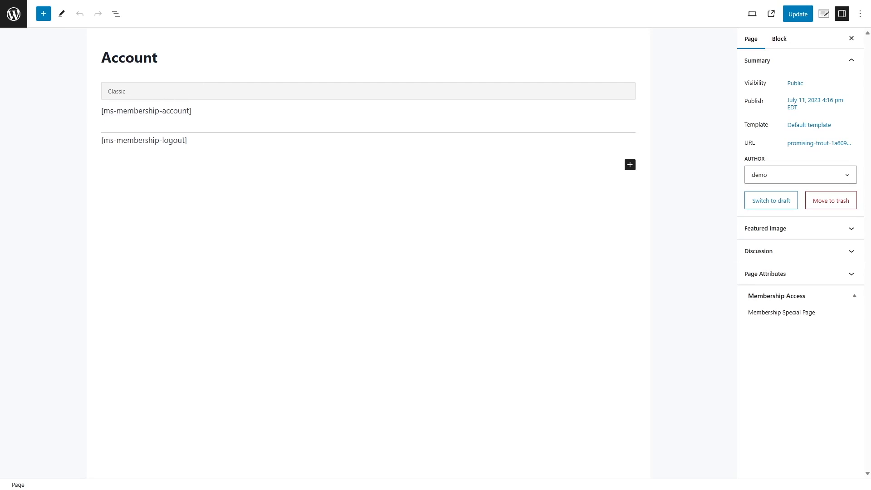
left_click(220, 97)
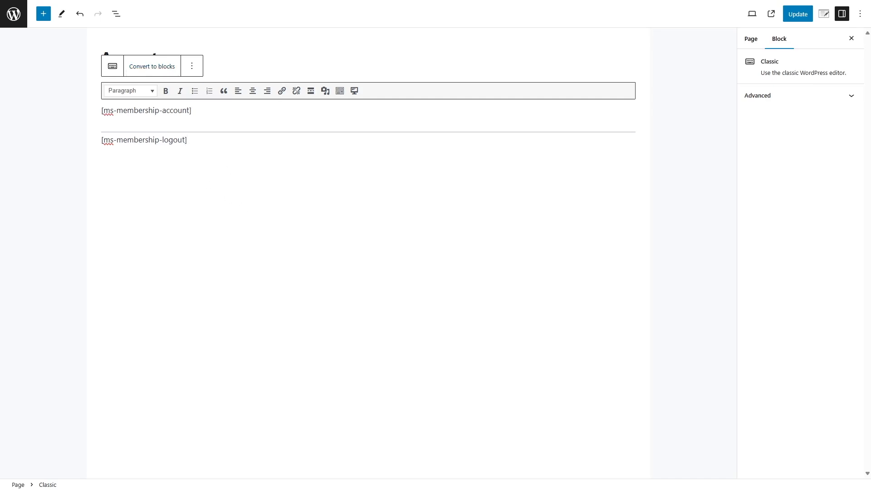
left_click(161, 69)
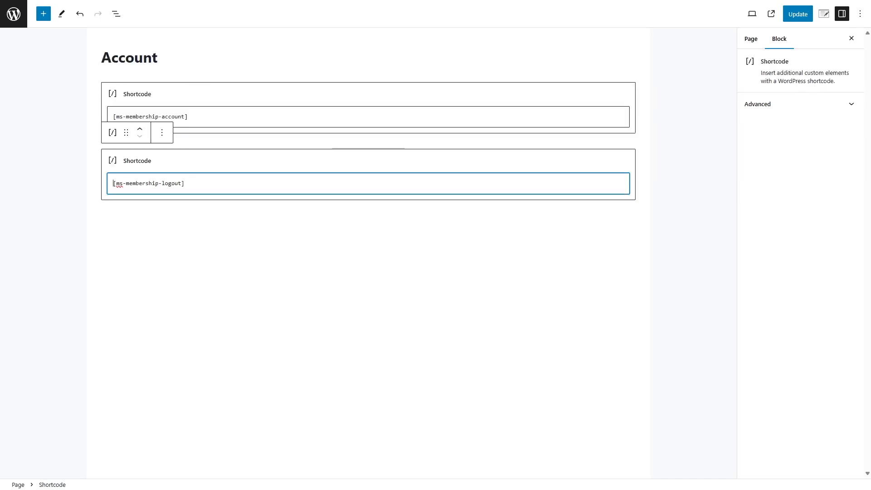
left_click(188, 209)
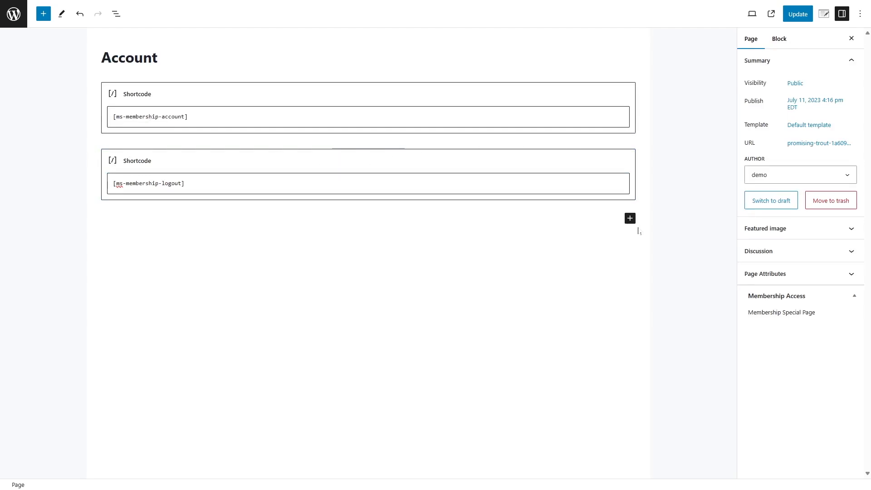
Insert a new Shortcode block below the logout shortcode on the Account page.
left_click(629, 218)
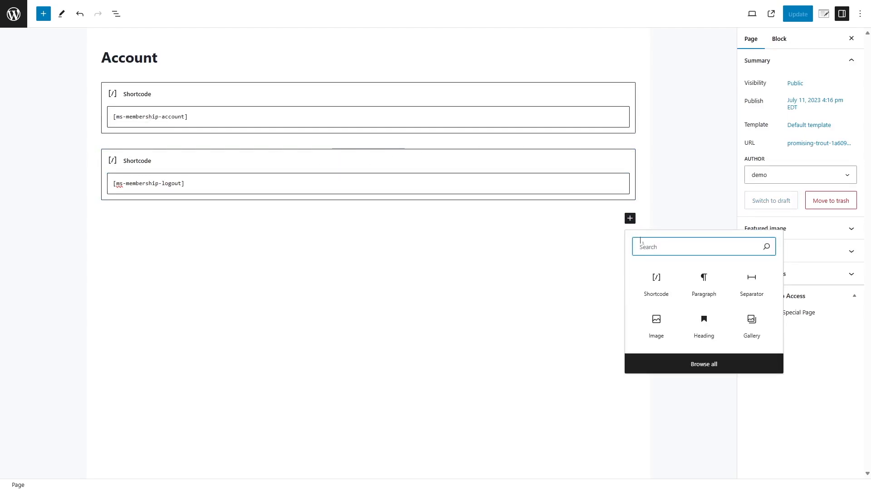
left_click(656, 282)
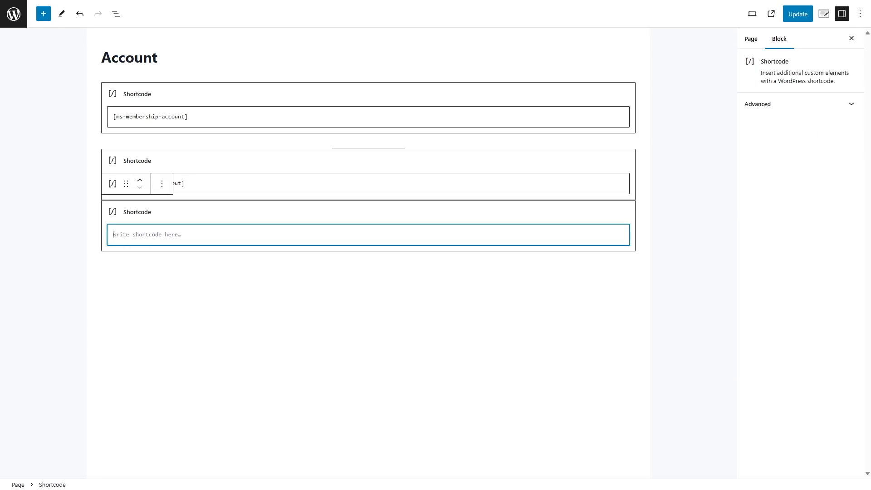
left_click(163, 186)
left_click(182, 375)
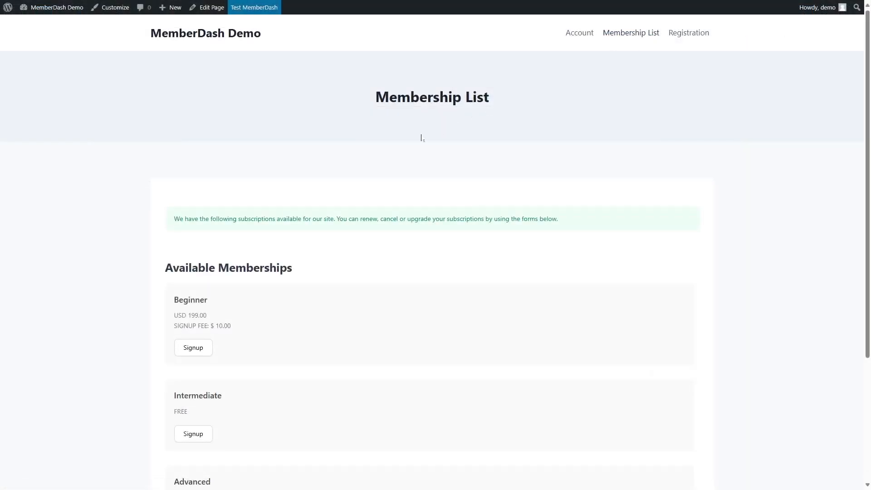
Scroll through the Membership List page and open it in the block editor.
scroll(424, 169, "down", 3)
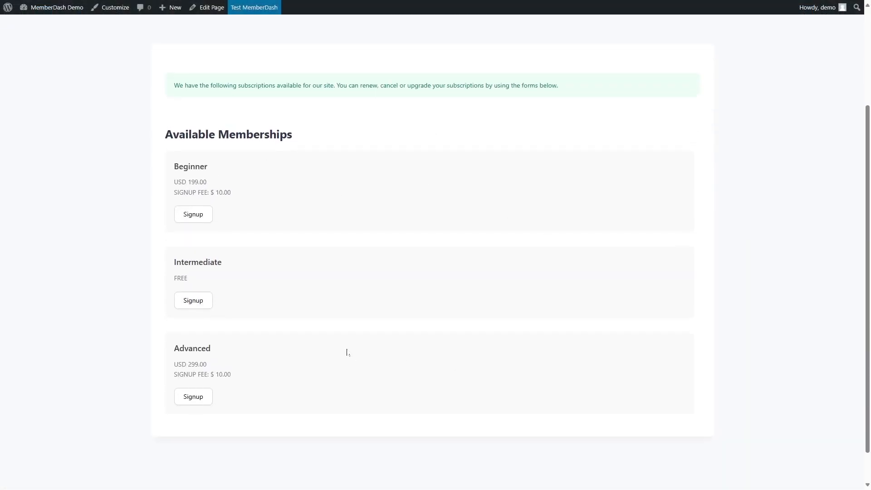
scroll(346, 352, "up", 3)
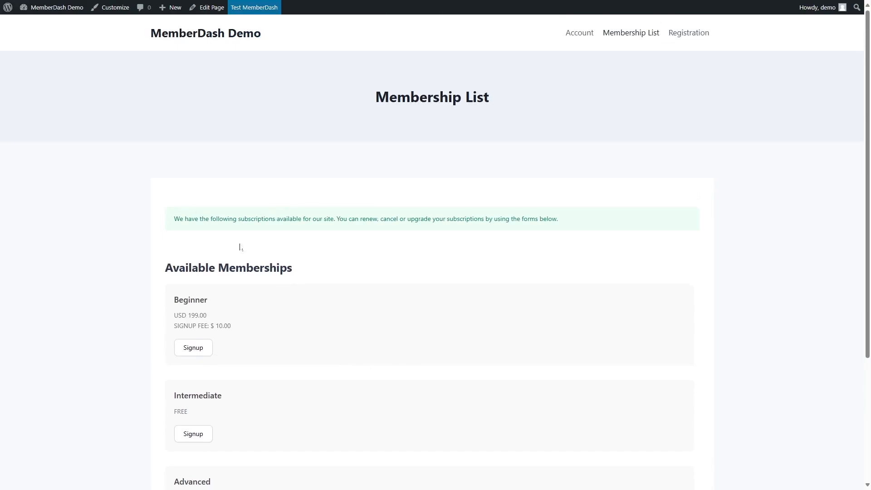
left_click(211, 7)
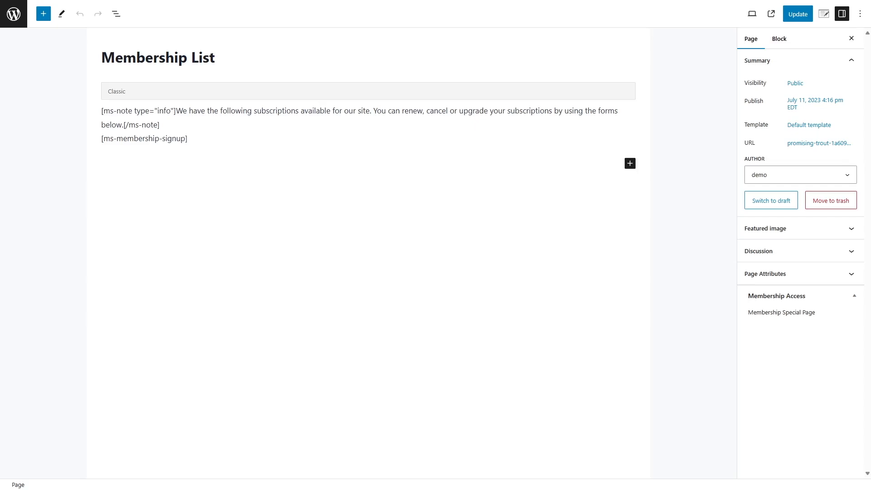
Review the Membership List page's shortcodes alongside the MemberDash Shortcodes documentation page.
left_click_drag(176, 110, 123, 125)
left_click(175, 162)
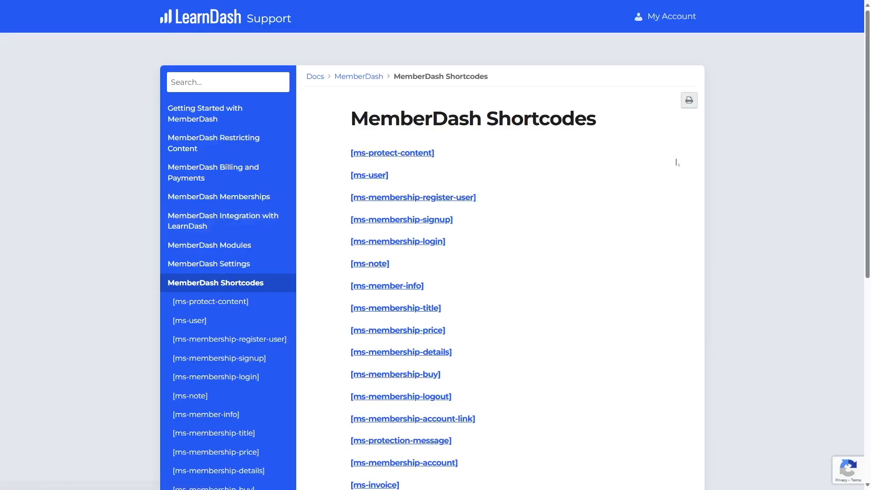
scroll(454, 180, "down", 5)
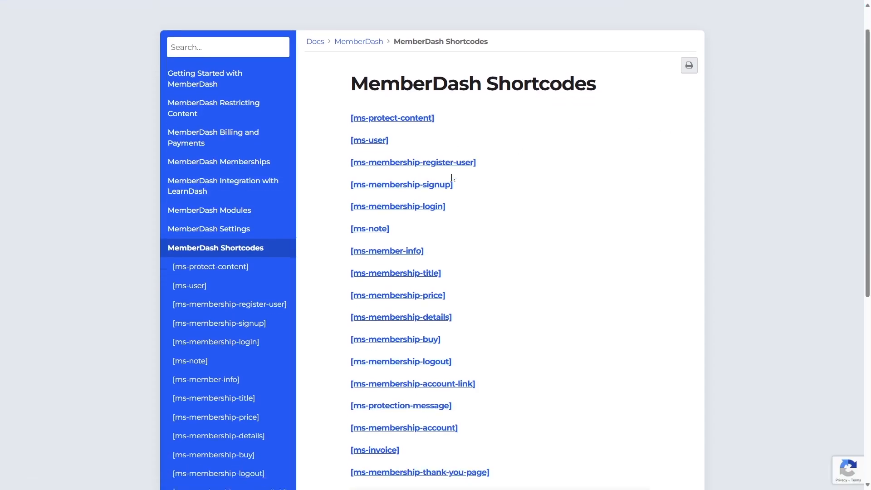
scroll(451, 178, "up", 3)
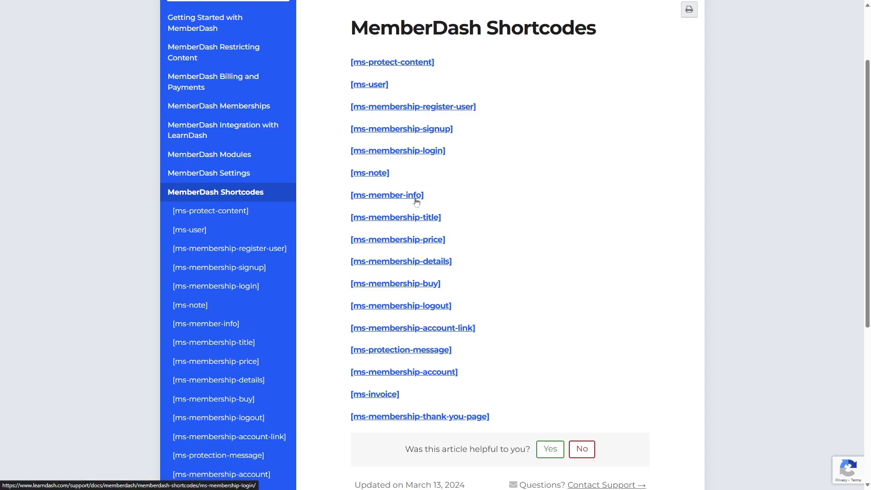
scroll(405, 421, "up", 1)
scroll(405, 396, "up", 2)
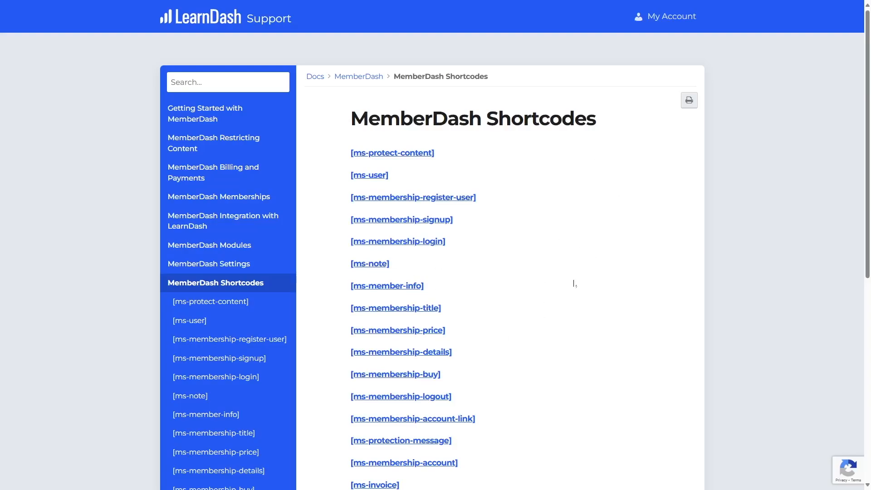
Switch back to the WordPress admin dashboard tab.
key("ctrl+Tab")
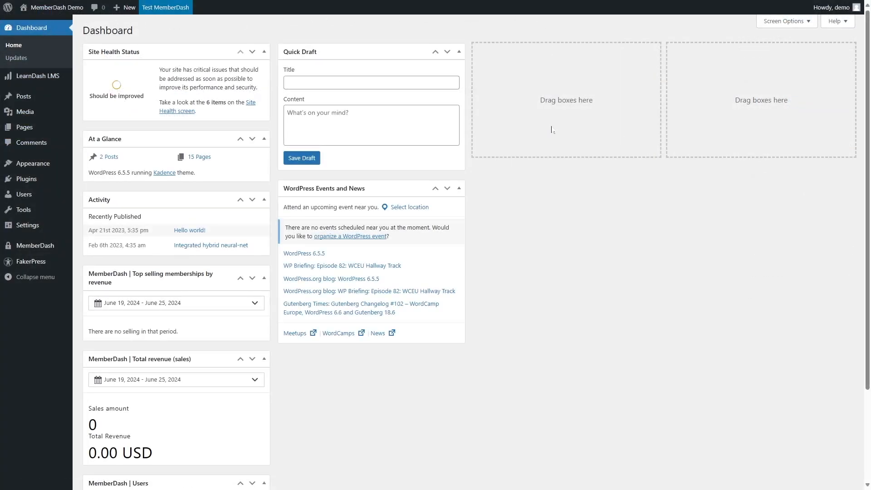
mouse_move(29, 246)
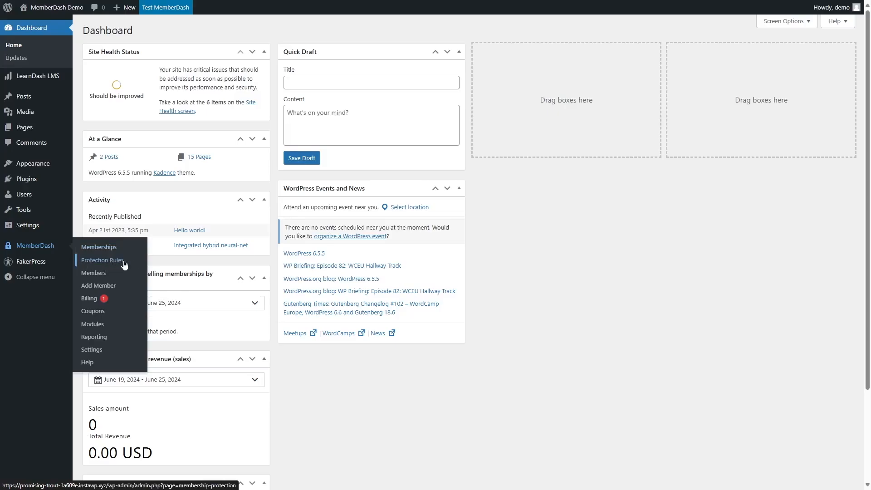
mouse_move(30, 82)
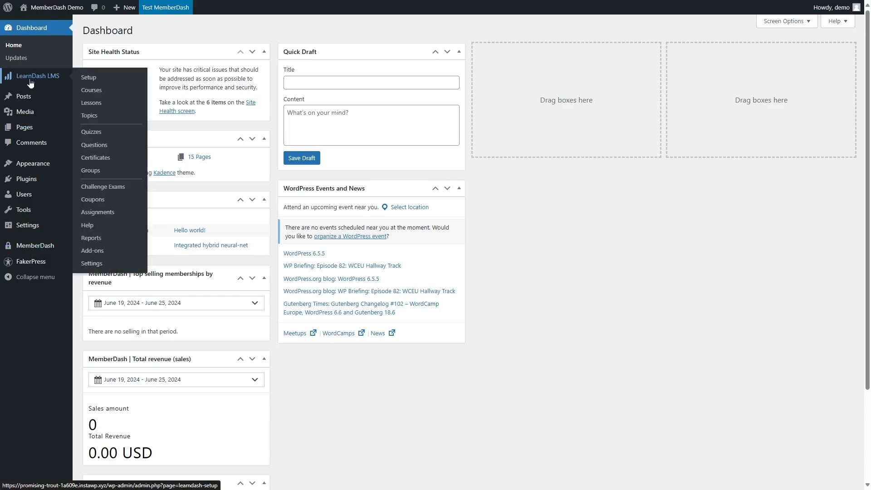